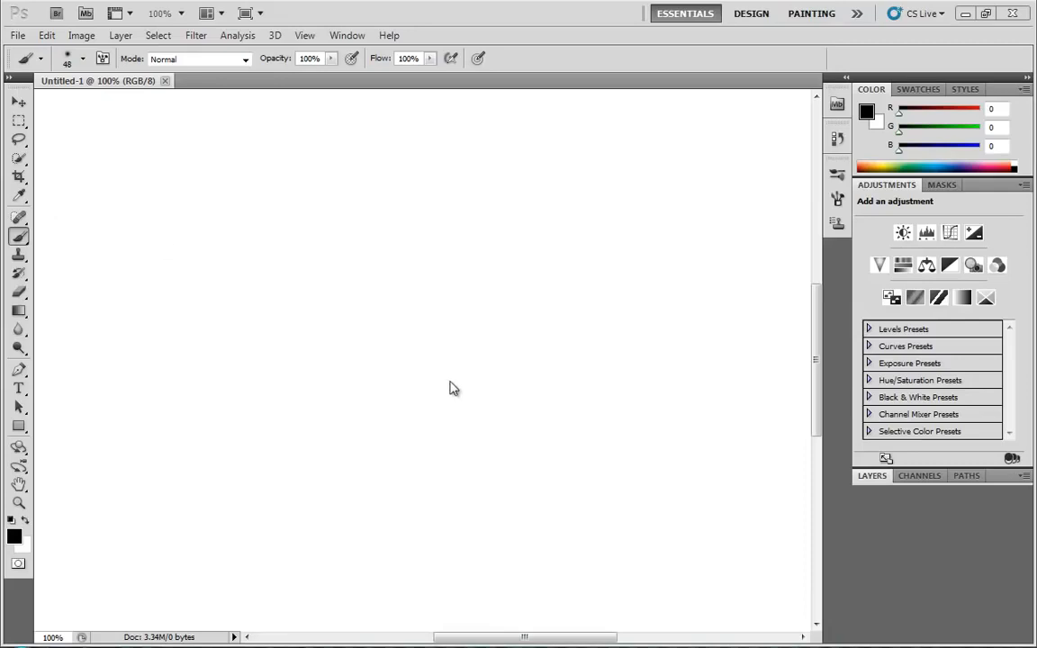
# - Try the 48 px Soft Round brush with a single dab and a 6-shaped stroke, and undo both marks
pyautogui.click(81, 61)
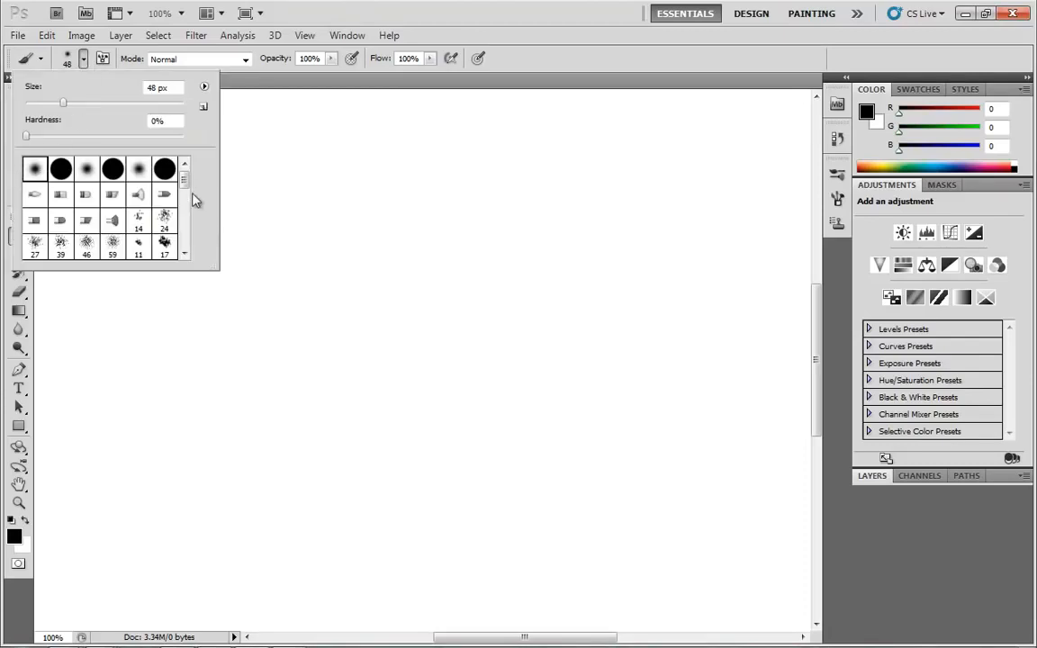
pyautogui.moveTo(185, 180)
pyautogui.mouseDown()
pyautogui.moveTo(185, 194)
pyautogui.moveTo(184, 180)
pyautogui.mouseUp()
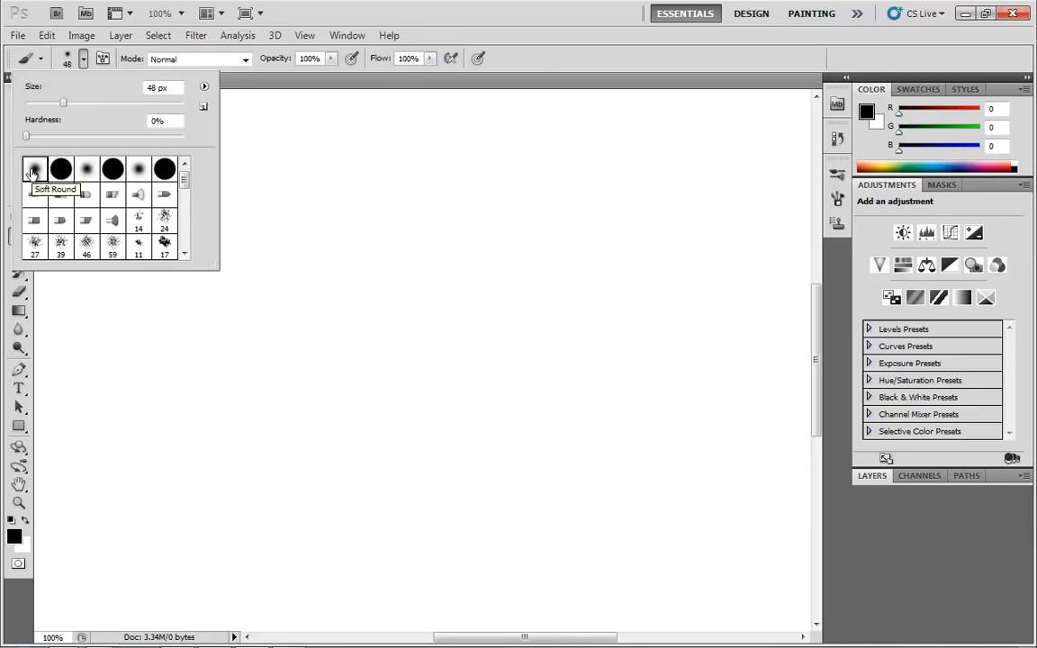
pyautogui.click(304, 229)
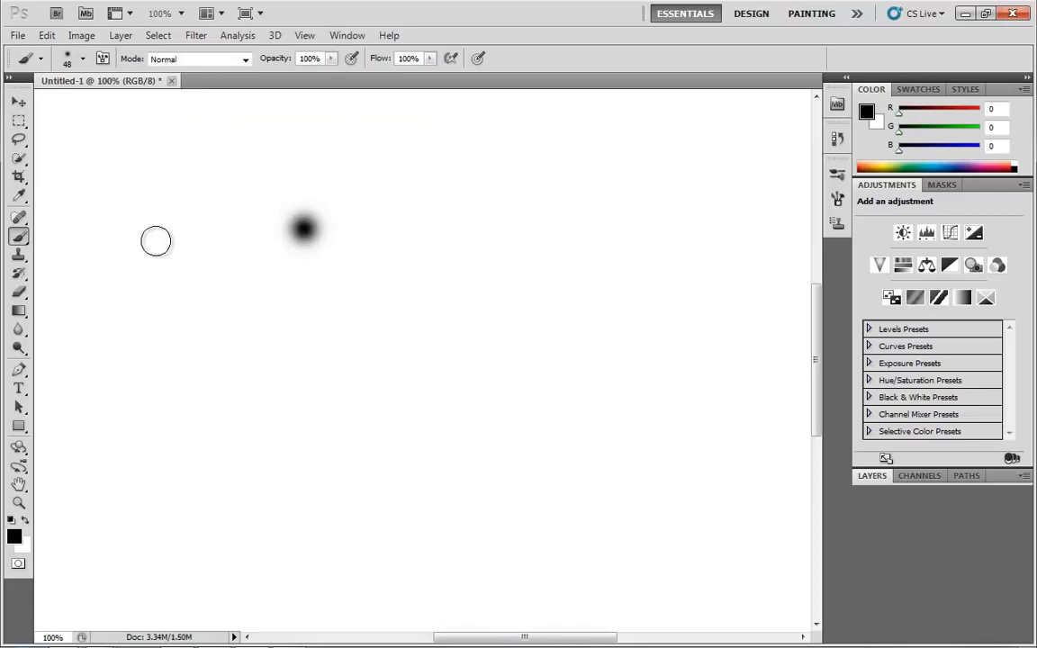
pyautogui.moveTo(187, 193)
pyautogui.mouseDown()
pyautogui.moveTo(210, 340)
pyautogui.moveTo(162, 337)
pyautogui.mouseUp()
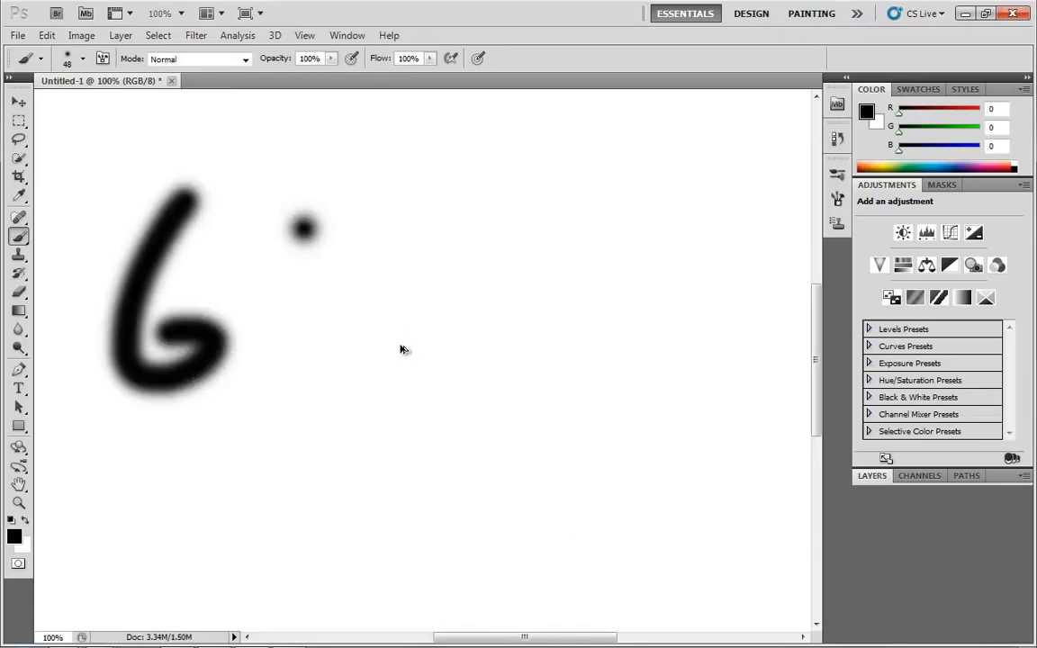
pyautogui.hotkey('ctrl', 'alt', 'z')
pyautogui.hotkey('ctrl', 'alt', 'z')
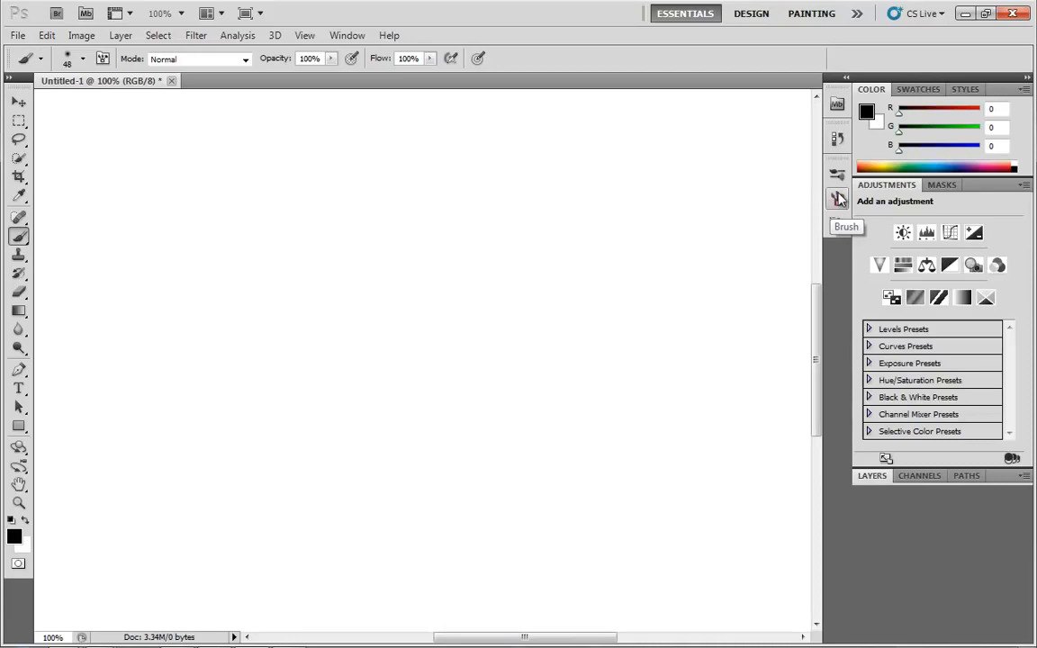
# - Reset the Essentials workspace and show the Brush Tip Shape settings for the Brush tool
pyautogui.click(855, 14)
pyautogui.click(907, 174)
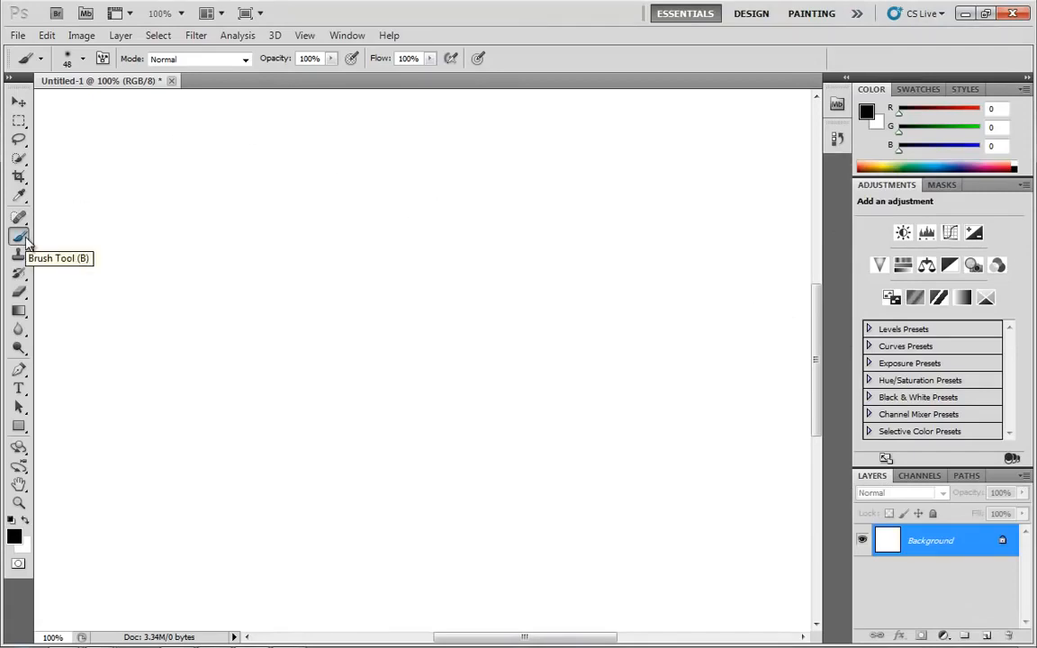
pyautogui.click(104, 59)
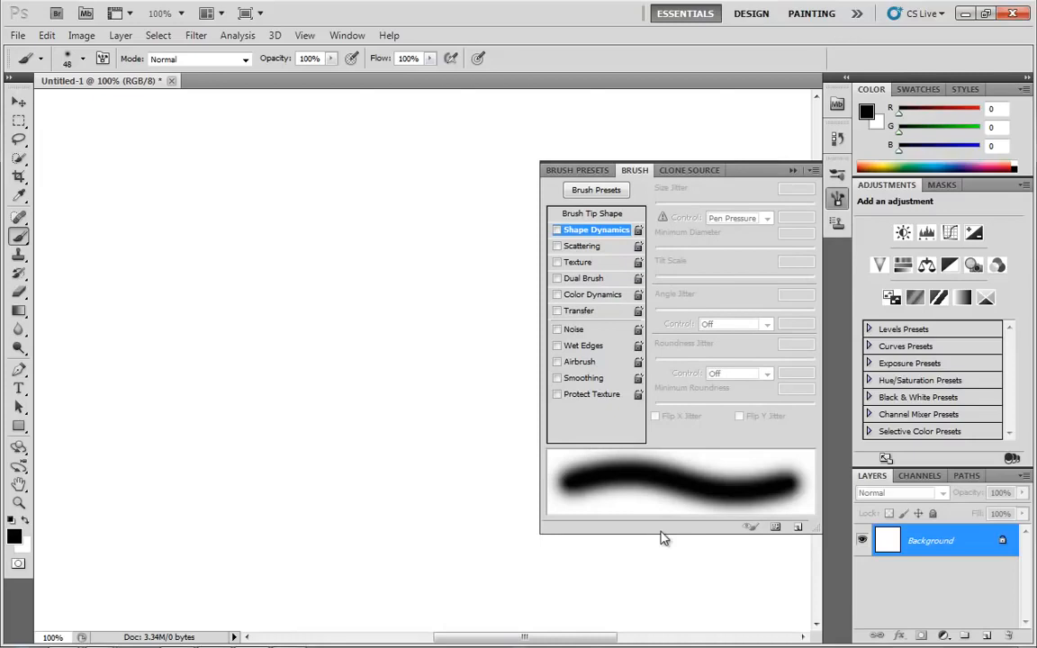
pyautogui.moveTo(666, 533)
pyautogui.mouseDown()
pyautogui.moveTo(668, 557)
pyautogui.moveTo(663, 530)
pyautogui.mouseUp()
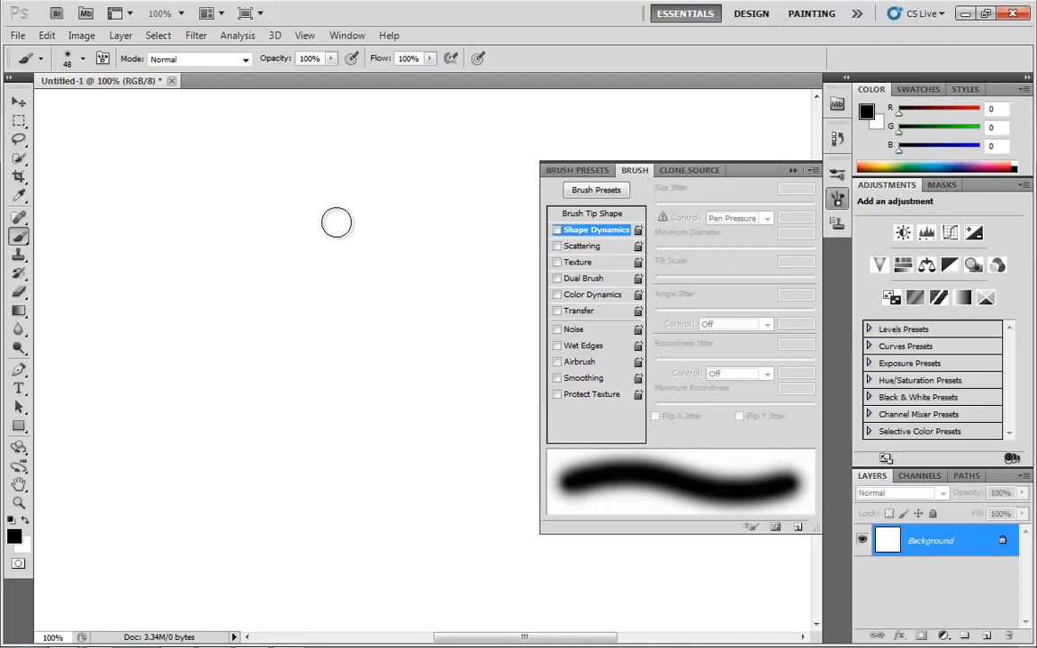
pyautogui.click(593, 216)
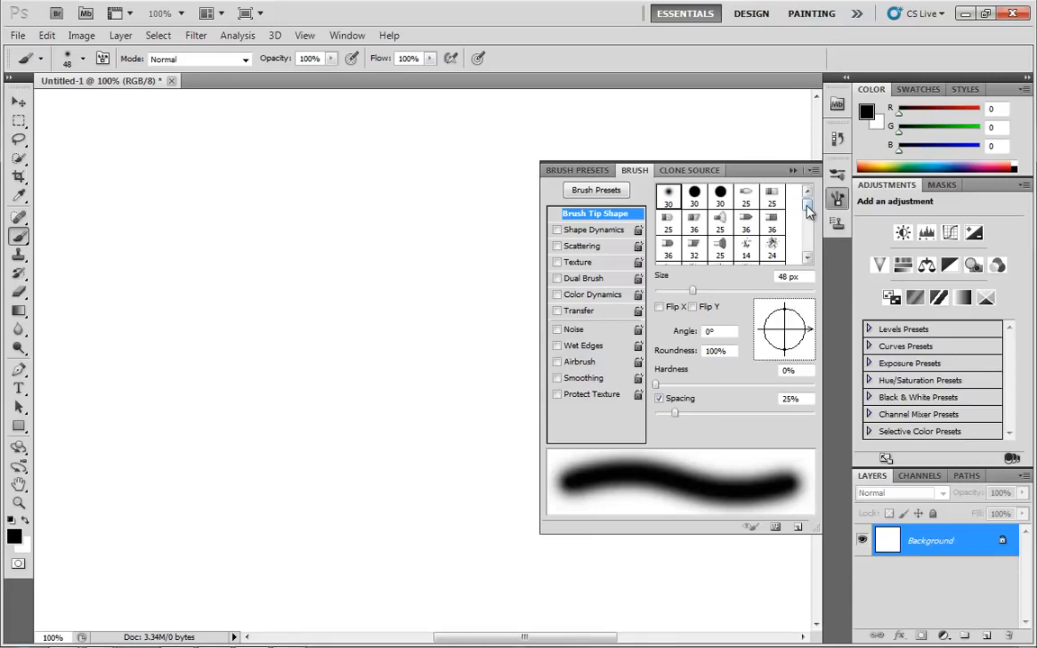
# - Look through the preset brush tips offered for the Brush tool
pyautogui.click(82, 58)
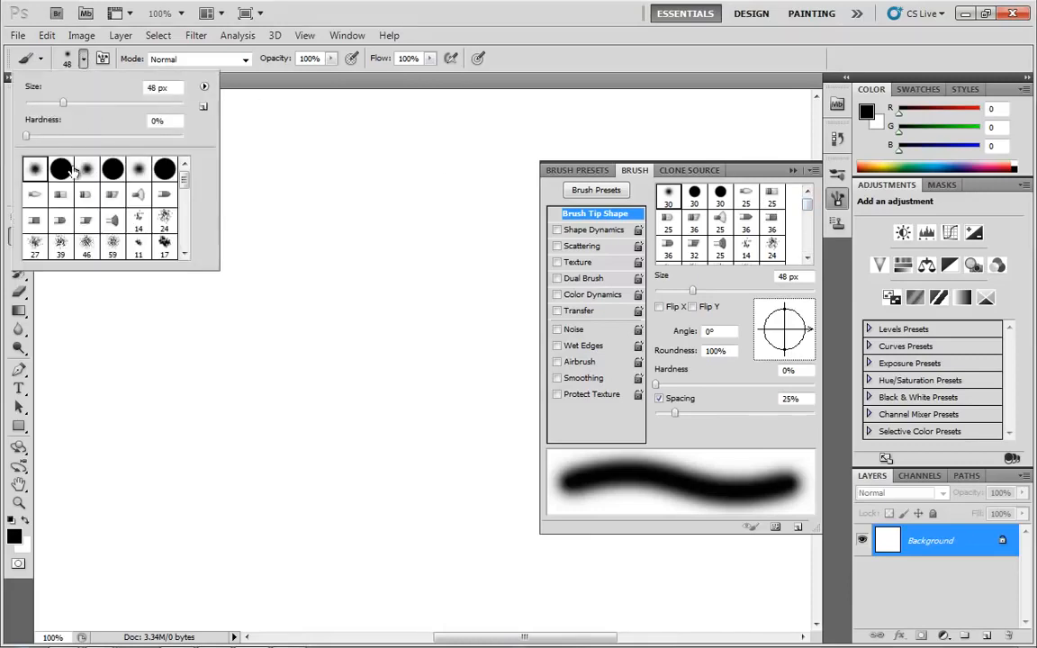
pyautogui.moveTo(185, 179)
pyautogui.mouseDown()
pyautogui.moveTo(183, 225)
pyautogui.moveTo(185, 167)
pyautogui.mouseUp()
pyautogui.click(694, 99)
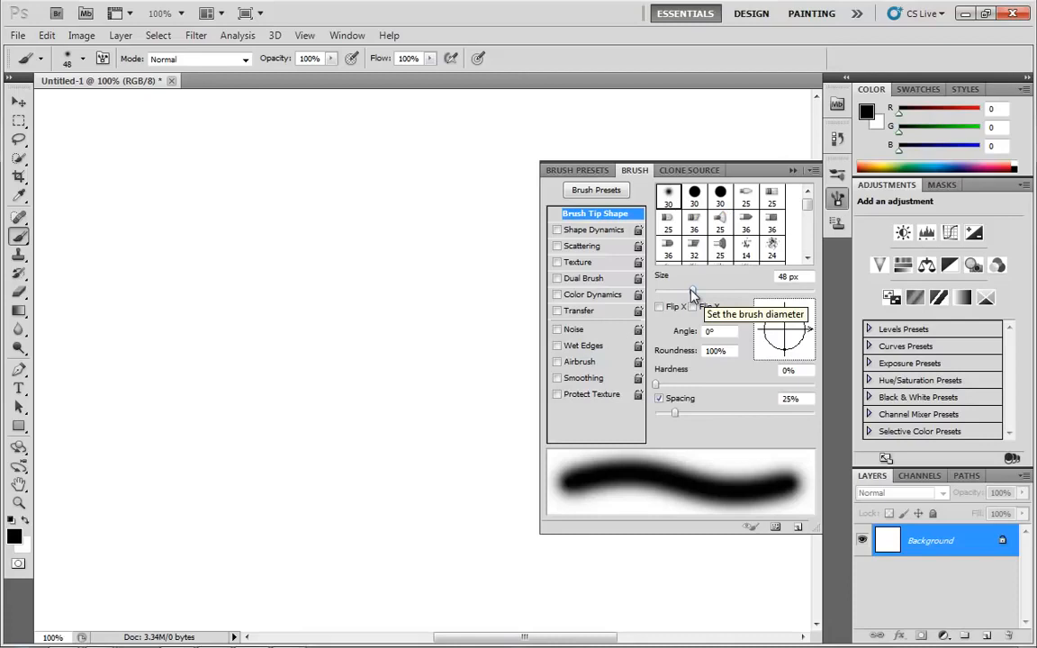
# - Try different brush sizes, reducing to 18 px and 3 px and raising to 22 px and 36 px
pyautogui.moveTo(693, 294)
pyautogui.mouseDown()
pyautogui.moveTo(727, 296)
pyautogui.moveTo(669, 295)
pyautogui.mouseUp()
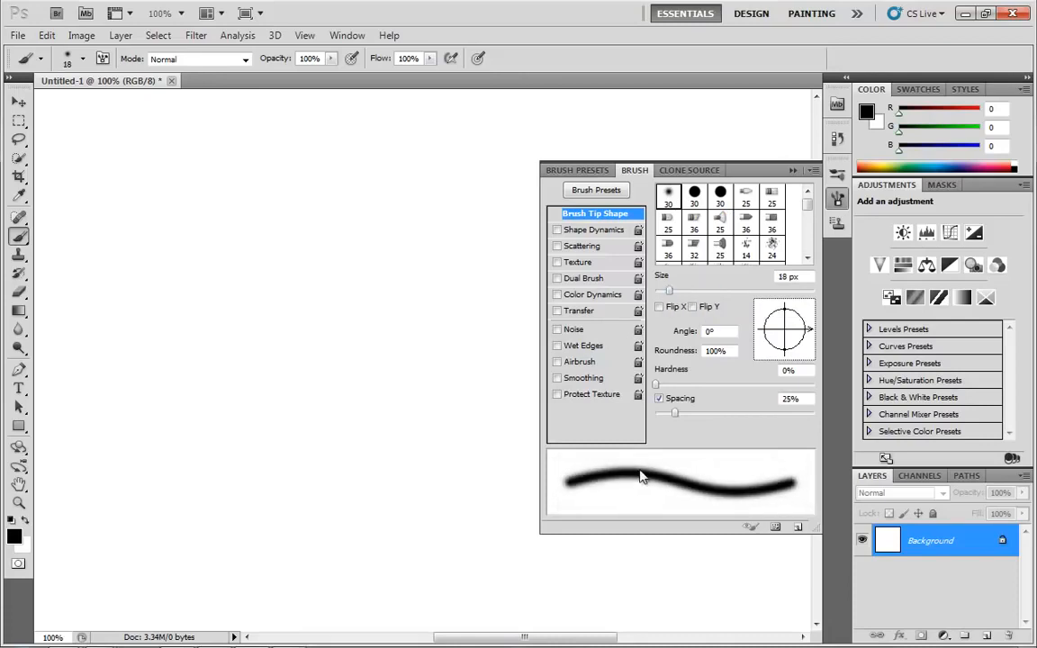
pyautogui.click(694, 538)
pyautogui.moveTo(707, 534)
pyautogui.mouseDown()
pyautogui.moveTo(710, 608)
pyautogui.moveTo(705, 534)
pyautogui.mouseUp()
pyautogui.moveTo(673, 294)
pyautogui.mouseDown()
pyautogui.moveTo(707, 294)
pyautogui.moveTo(664, 290)
pyautogui.moveTo(717, 291)
pyautogui.moveTo(657, 291)
pyautogui.mouseUp()
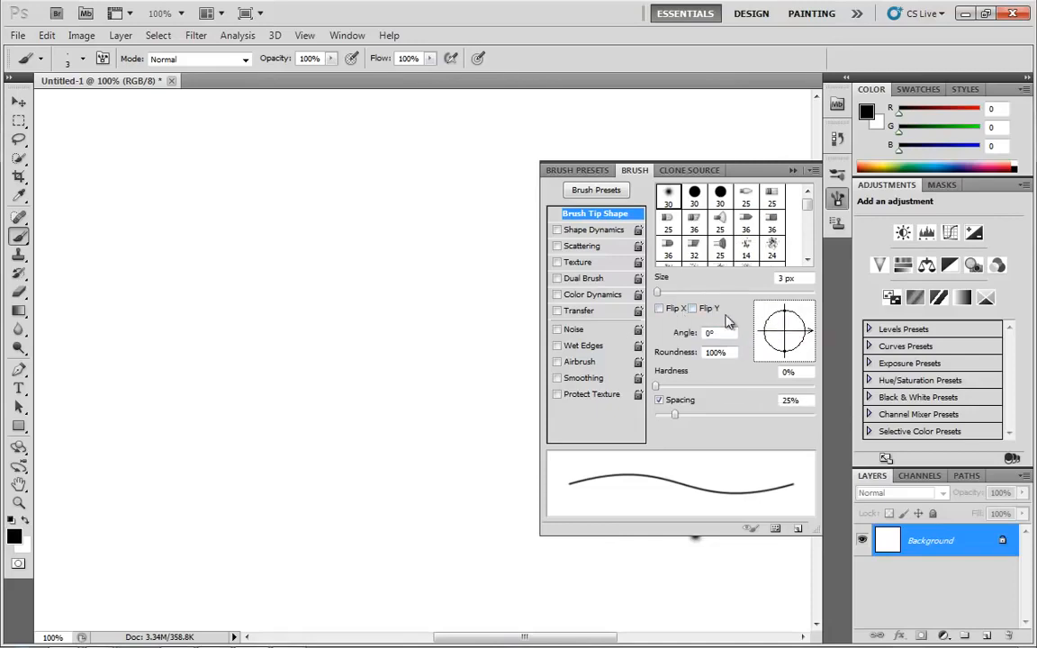
pyautogui.moveTo(661, 295); pyautogui.dragTo(675, 297)
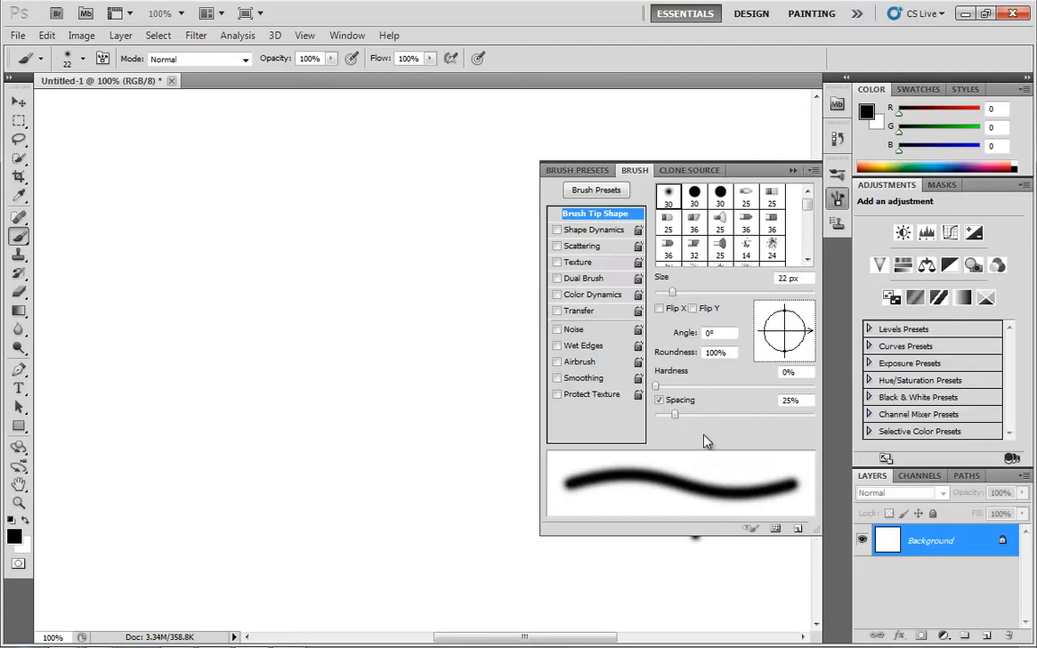
pyautogui.moveTo(673, 297); pyautogui.dragTo(682, 297)
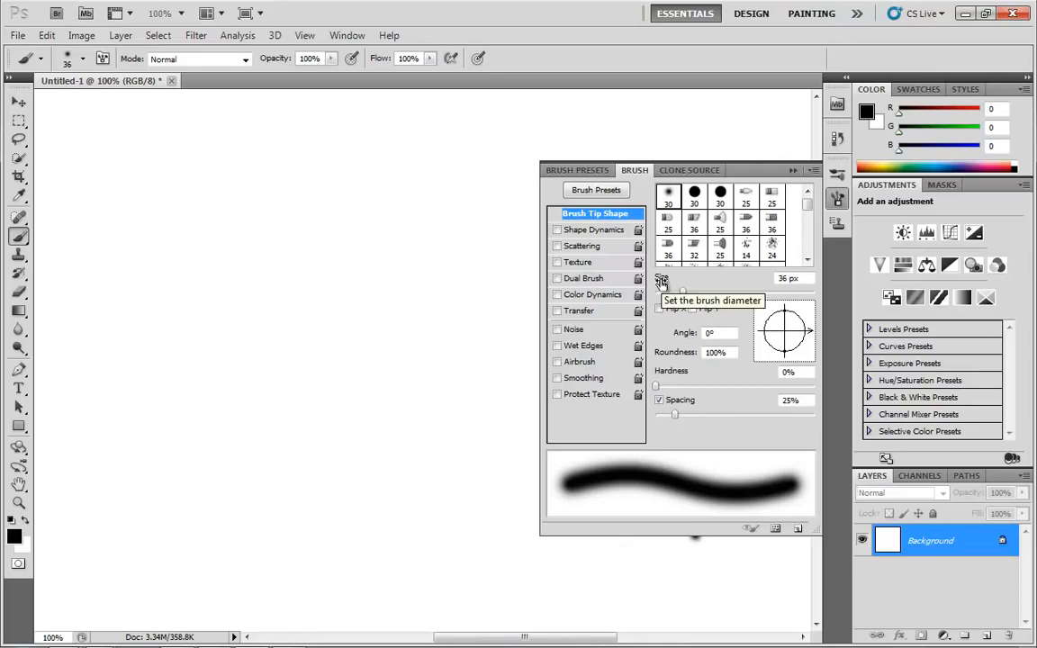
# - Set the brush size to 35 px, and reduce it to 10 px
pyautogui.click(783, 278)
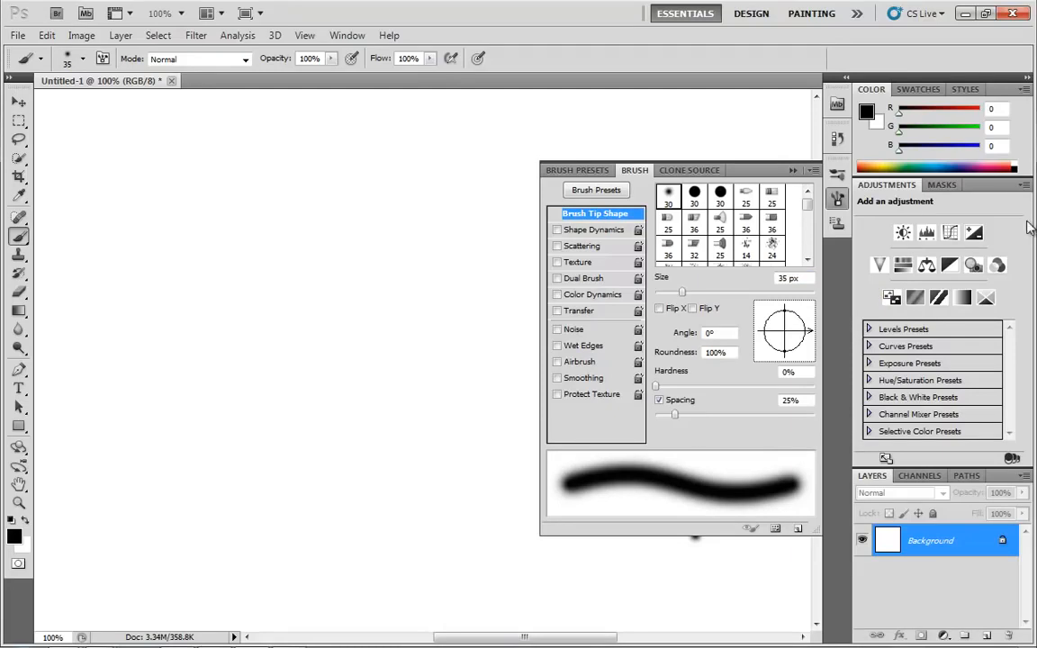
pyautogui.click(779, 279)
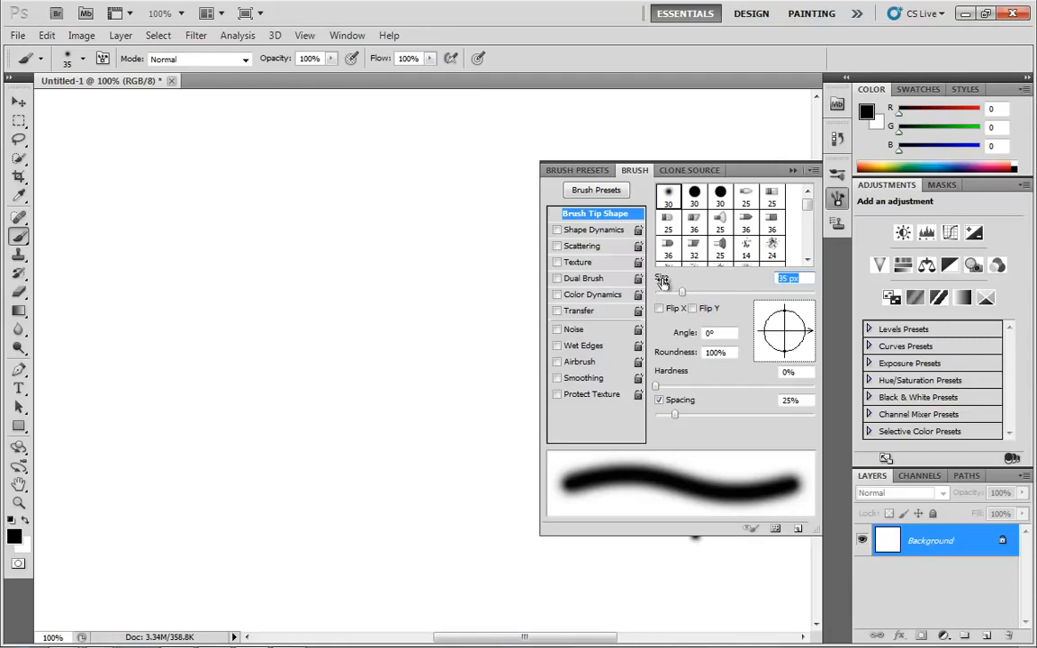
pyautogui.moveTo(660, 281)
pyautogui.mouseDown()
pyautogui.moveTo(734, 280)
pyautogui.moveTo(637, 280)
pyautogui.mouseUp()
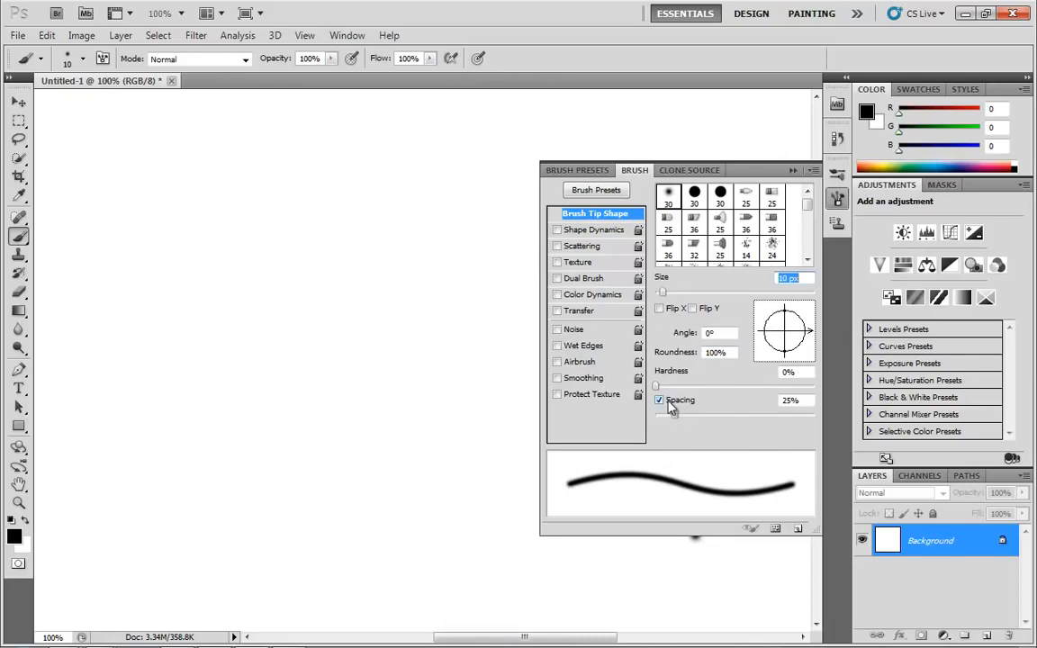
# - Set the brush size to 21 px and the spacing to 13%, and paint a solid winding test stroke
pyautogui.moveTo(673, 416); pyautogui.dragTo(782, 417)
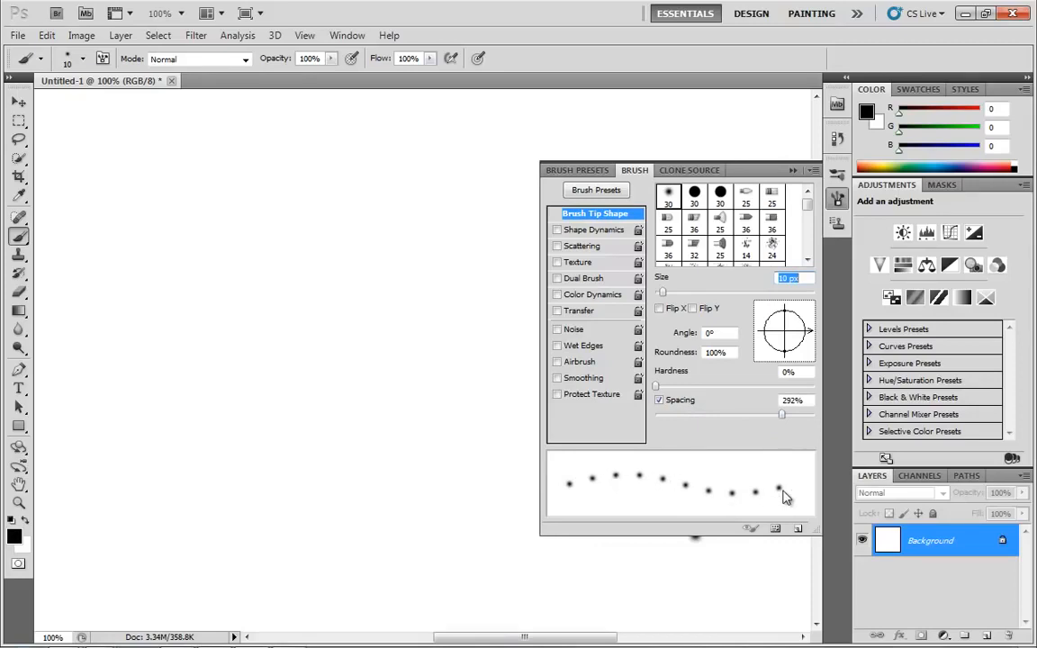
pyautogui.write('21')
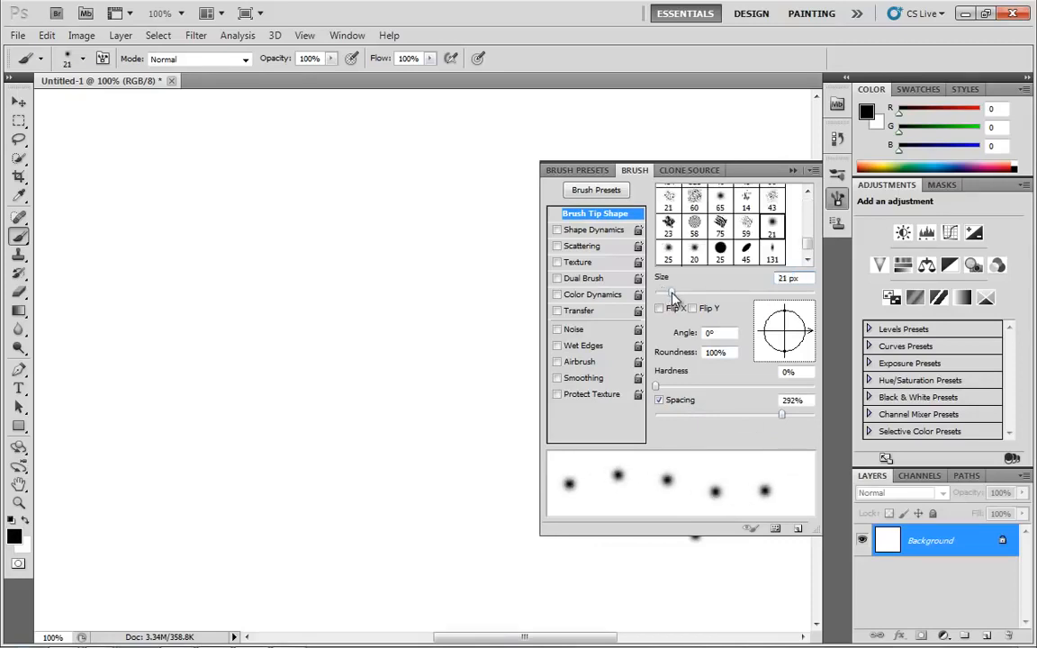
pyautogui.moveTo(766, 413)
pyautogui.mouseDown()
pyautogui.moveTo(775, 416)
pyautogui.moveTo(664, 417)
pyautogui.mouseUp()
pyautogui.moveTo(306, 196)
pyautogui.mouseDown()
pyautogui.moveTo(237, 228)
pyautogui.moveTo(191, 284)
pyautogui.moveTo(248, 316)
pyautogui.moveTo(326, 322)
pyautogui.moveTo(243, 399)
pyautogui.moveTo(263, 441)
pyautogui.moveTo(348, 412)
pyautogui.mouseUp()
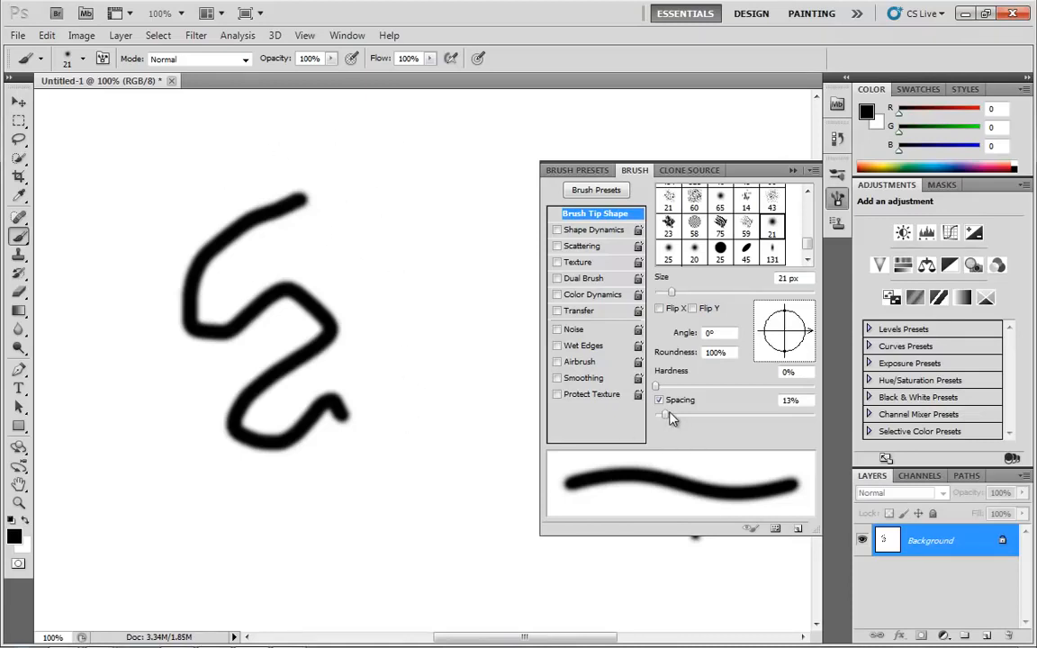
# - Paint dotted test strokes around the solid one, first with 149% spacing and again with 476% spacing
pyautogui.moveTo(670, 416); pyautogui.dragTo(754, 414)
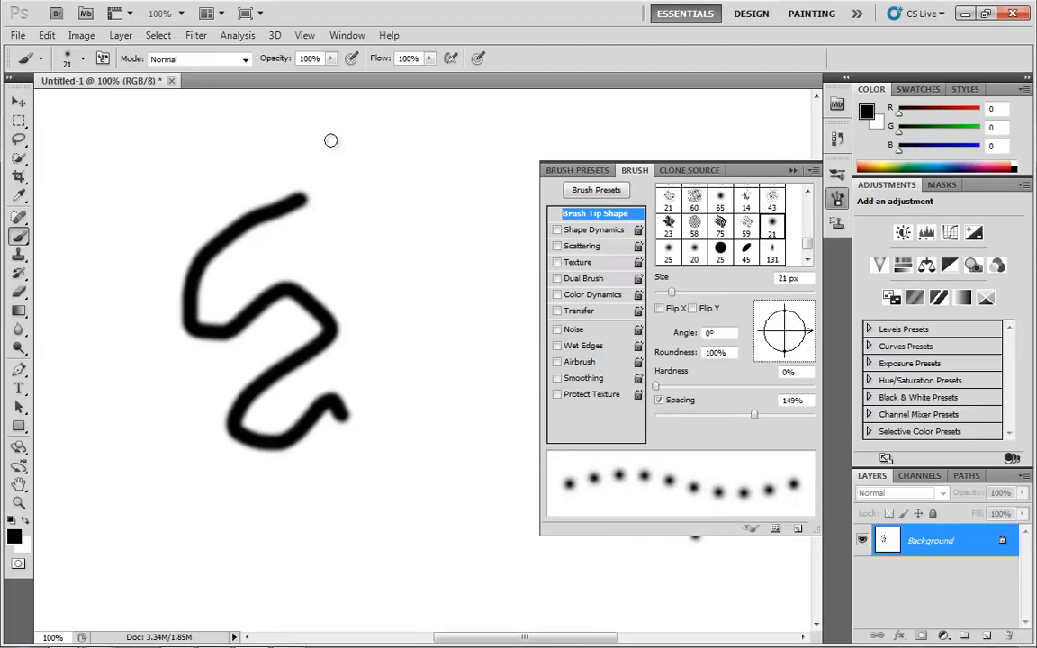
pyautogui.moveTo(330, 140)
pyautogui.mouseDown()
pyautogui.moveTo(408, 164)
pyautogui.moveTo(425, 197)
pyautogui.moveTo(410, 246)
pyautogui.moveTo(374, 269)
pyautogui.moveTo(367, 334)
pyautogui.moveTo(406, 362)
pyautogui.moveTo(430, 450)
pyautogui.moveTo(363, 461)
pyautogui.moveTo(300, 531)
pyautogui.moveTo(236, 545)
pyautogui.moveTo(180, 472)
pyautogui.moveTo(99, 293)
pyautogui.moveTo(141, 185)
pyautogui.moveTo(162, 166)
pyautogui.mouseUp()
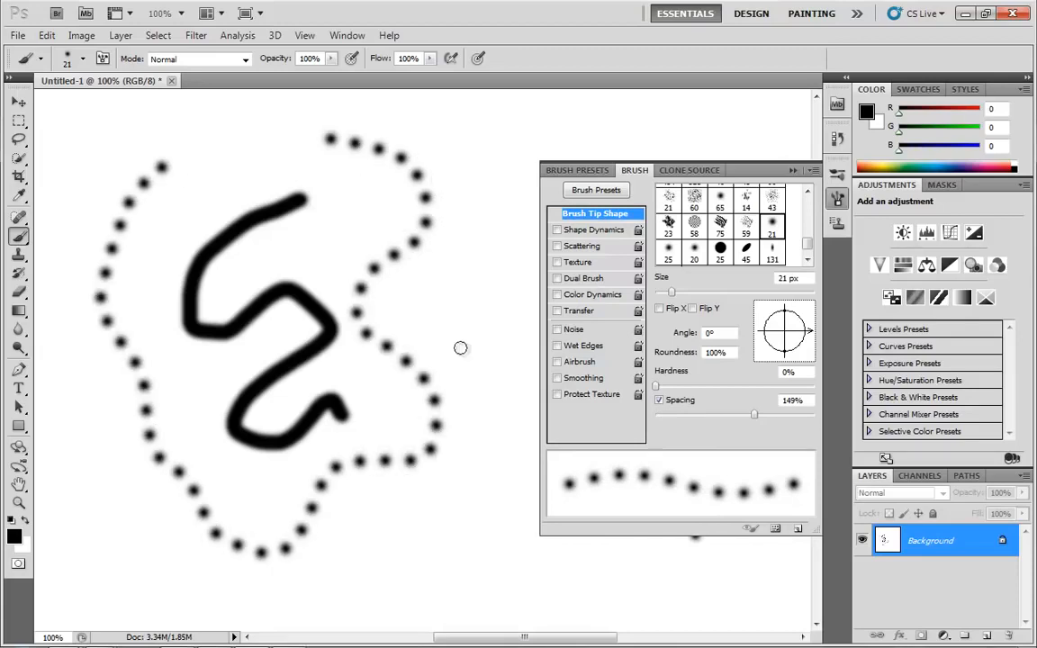
pyautogui.moveTo(755, 416); pyautogui.dragTo(796, 415)
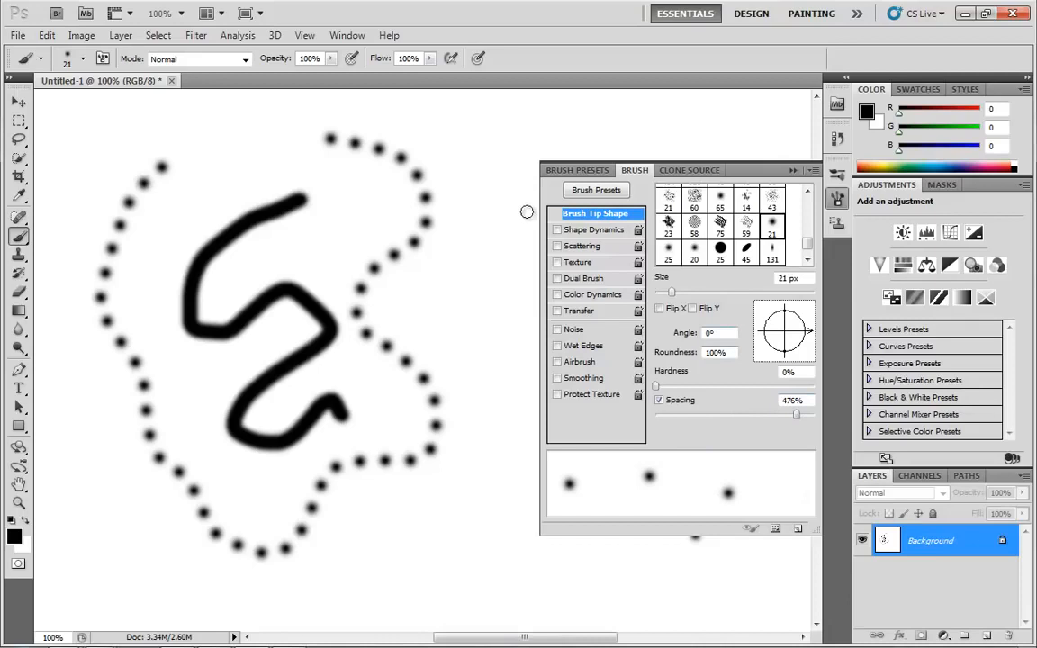
pyautogui.click(449, 153)
pyautogui.moveTo(485, 220); pyautogui.dragTo(445, 312)
pyautogui.moveTo(480, 503)
pyautogui.mouseDown()
pyautogui.moveTo(313, 620)
pyautogui.moveTo(132, 572)
pyautogui.mouseUp()
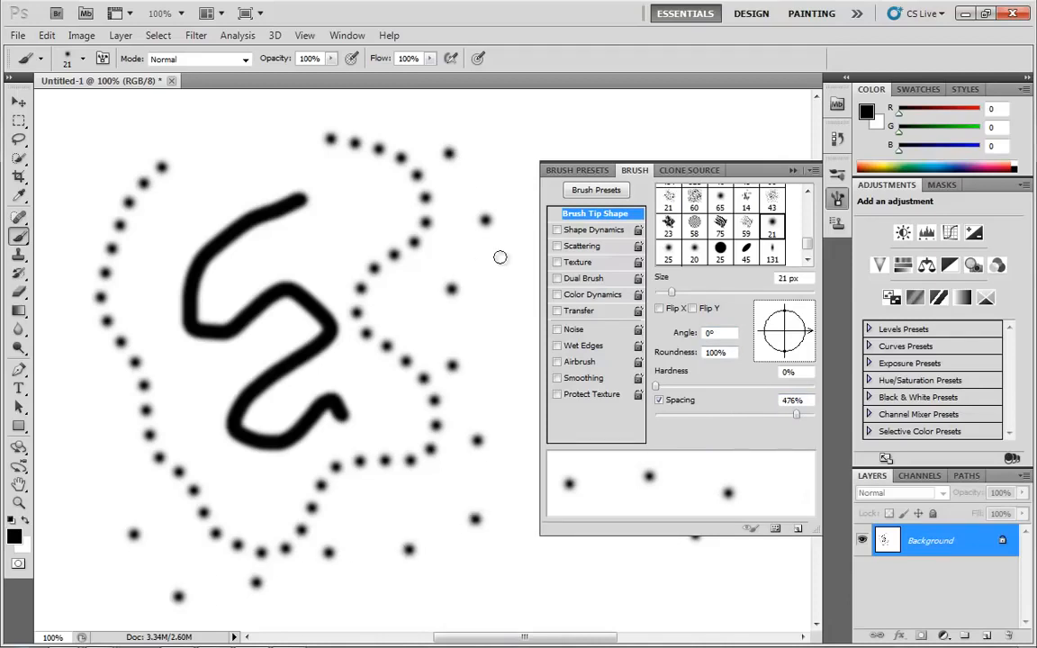
# - Undo the solid and dotted test strokes on the canvas
pyautogui.hotkey('ctrl', 'alt', 'z')
pyautogui.hotkey('ctrl', 'alt', 'z')
pyautogui.hotkey('ctrl', 'alt', 'z')
pyautogui.hotkey('ctrl', 'alt', 'z')
pyautogui.hotkey('ctrl', 'alt', 'z')
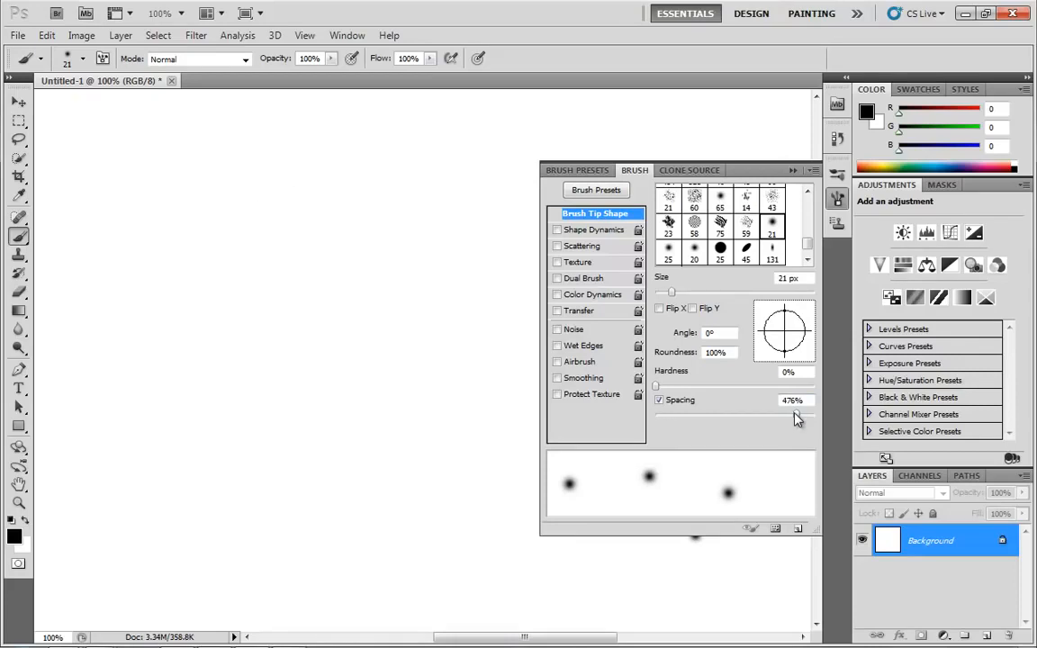
# - Turn off the brush's fixed spacing and paint a looping test stroke of irregular dashes
pyautogui.moveTo(796, 414)
pyautogui.mouseDown()
pyautogui.moveTo(706, 417)
pyautogui.moveTo(714, 414)
pyautogui.mouseUp()
pyautogui.click(660, 400)
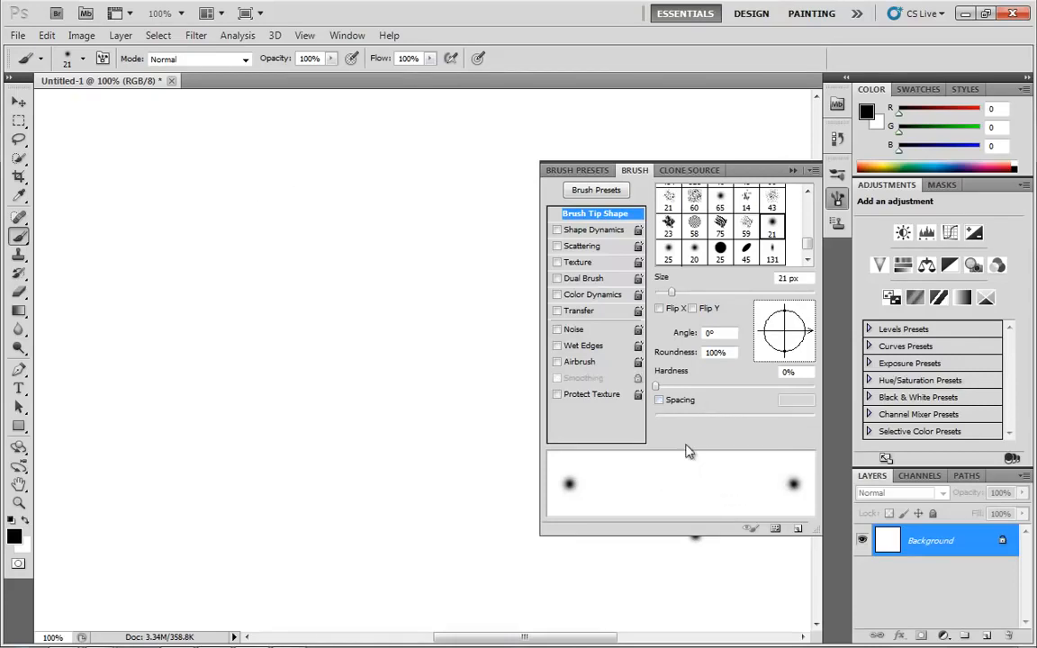
pyautogui.moveTo(278, 250)
pyautogui.mouseDown()
pyautogui.moveTo(234, 320)
pyautogui.moveTo(226, 534)
pyautogui.moveTo(390, 518)
pyautogui.moveTo(427, 336)
pyautogui.moveTo(334, 217)
pyautogui.moveTo(178, 250)
pyautogui.moveTo(111, 376)
pyautogui.moveTo(164, 499)
pyautogui.moveTo(312, 381)
pyautogui.moveTo(384, 409)
pyautogui.mouseUp()
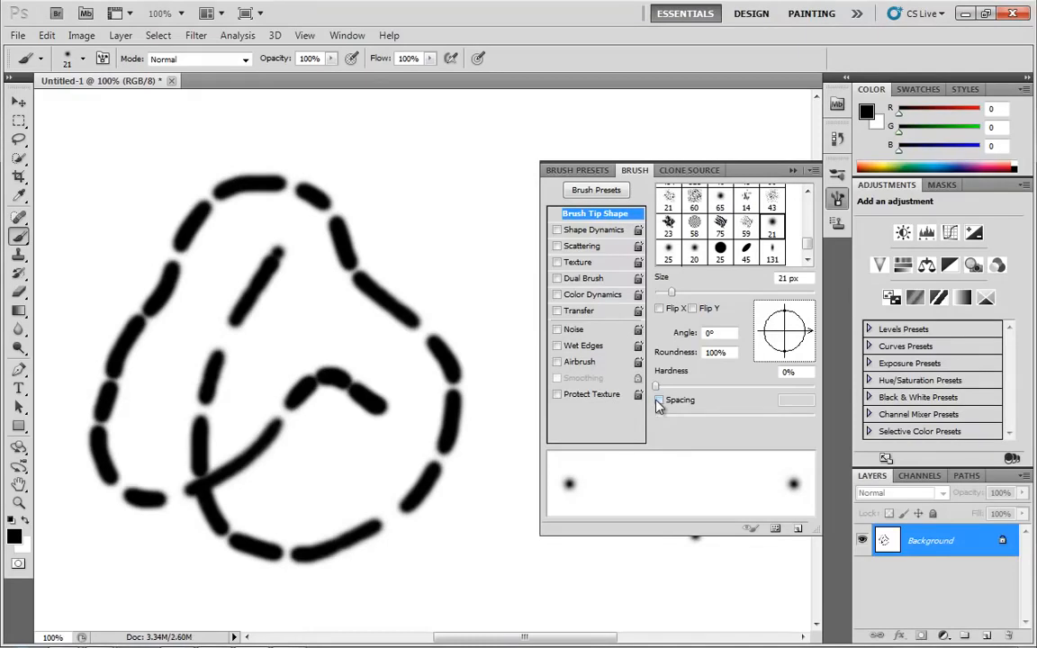
# - Turn the brush spacing back on at 84% and remove the dashed test stroke
pyautogui.click(659, 399)
pyautogui.moveTo(715, 417)
pyautogui.mouseDown()
pyautogui.moveTo(690, 416)
pyautogui.moveTo(723, 419)
pyautogui.mouseUp()
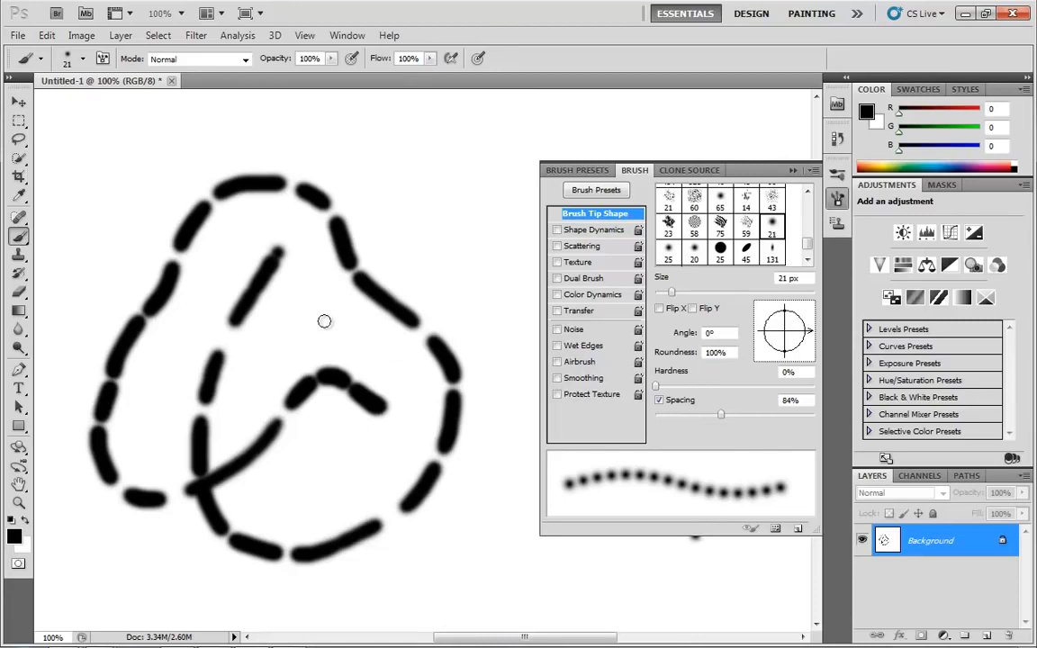
pyautogui.hotkey('ctrl', 'BackSpace')
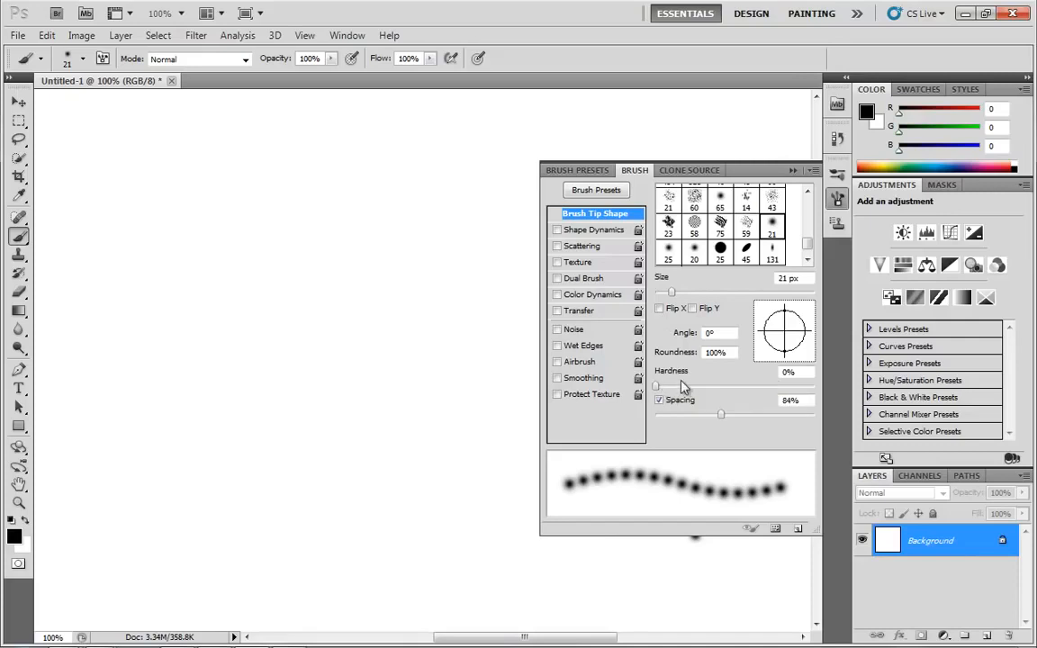
# - Set the brush size to 29 px, the spacing to 112% and the hardness to 43%
pyautogui.moveTo(671, 294); pyautogui.dragTo(677, 293)
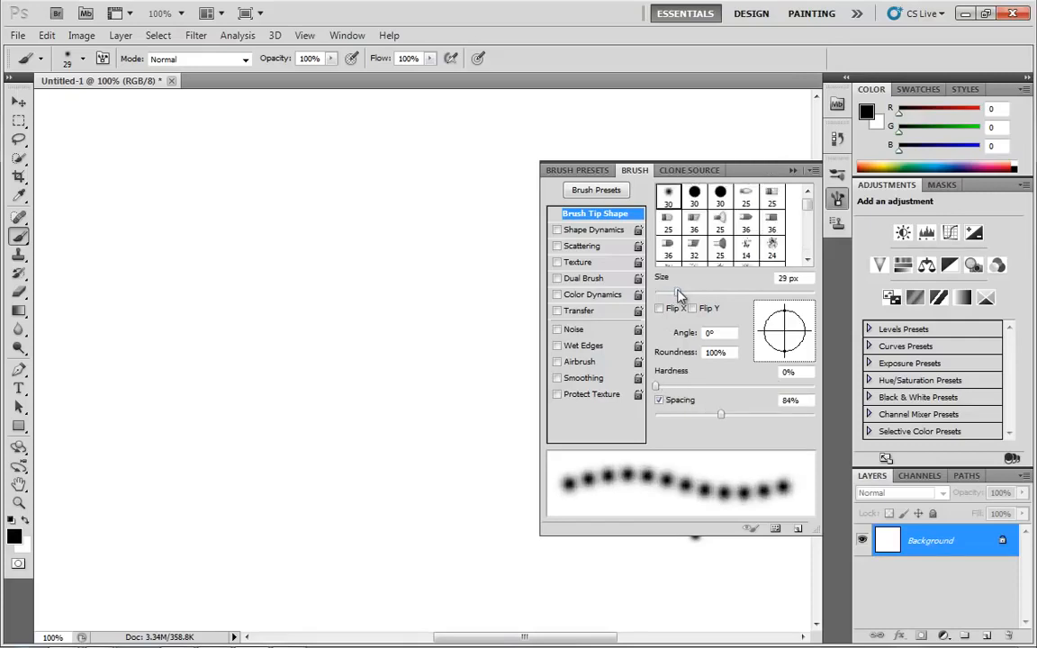
pyautogui.moveTo(726, 414); pyautogui.dragTo(740, 415)
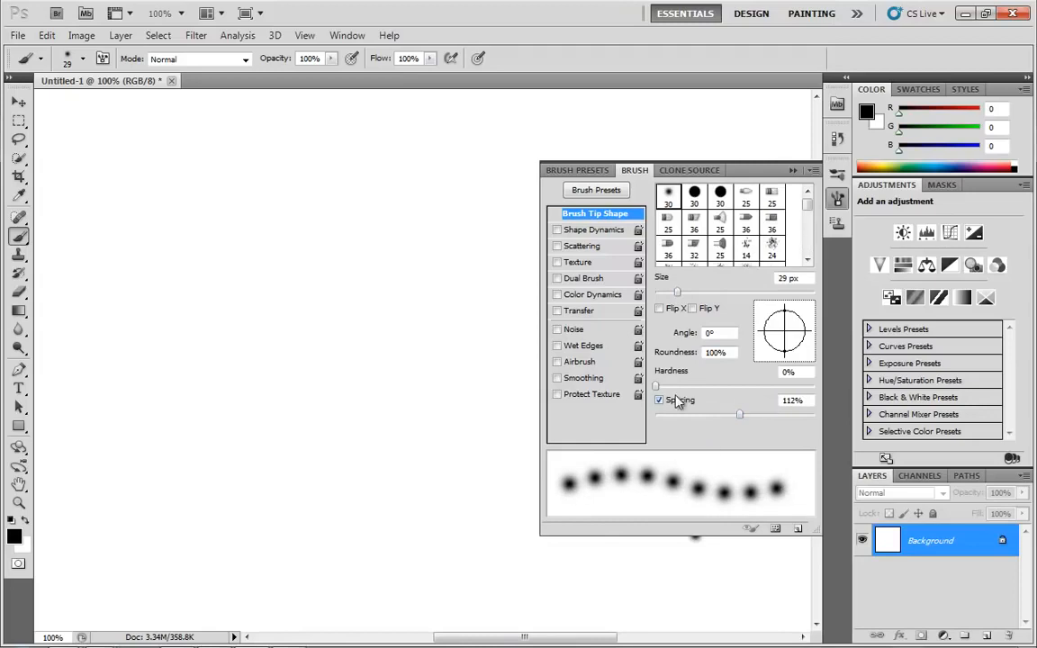
pyautogui.moveTo(660, 389)
pyautogui.mouseDown()
pyautogui.moveTo(821, 390)
pyautogui.moveTo(670, 392)
pyautogui.moveTo(737, 389)
pyautogui.moveTo(723, 389)
pyautogui.mouseUp()
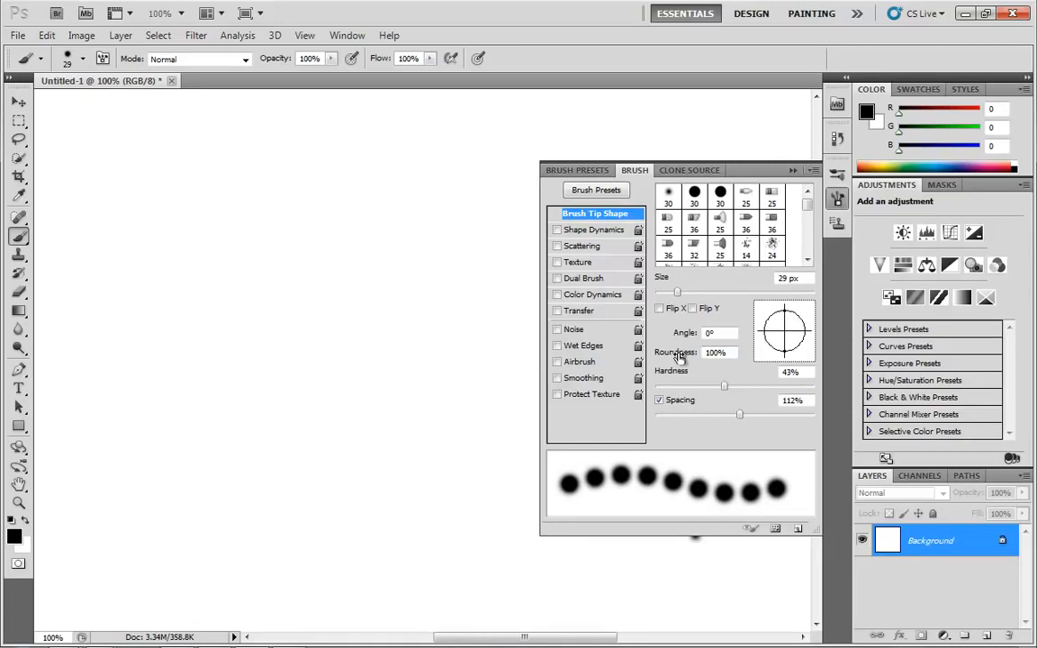
# - Shape a slanted, flattened brush tip with 15% roundness, a 45° angle and 384% spacing
pyautogui.moveTo(679, 358)
pyautogui.mouseDown()
pyautogui.moveTo(606, 363)
pyautogui.moveTo(687, 354)
pyautogui.mouseUp()
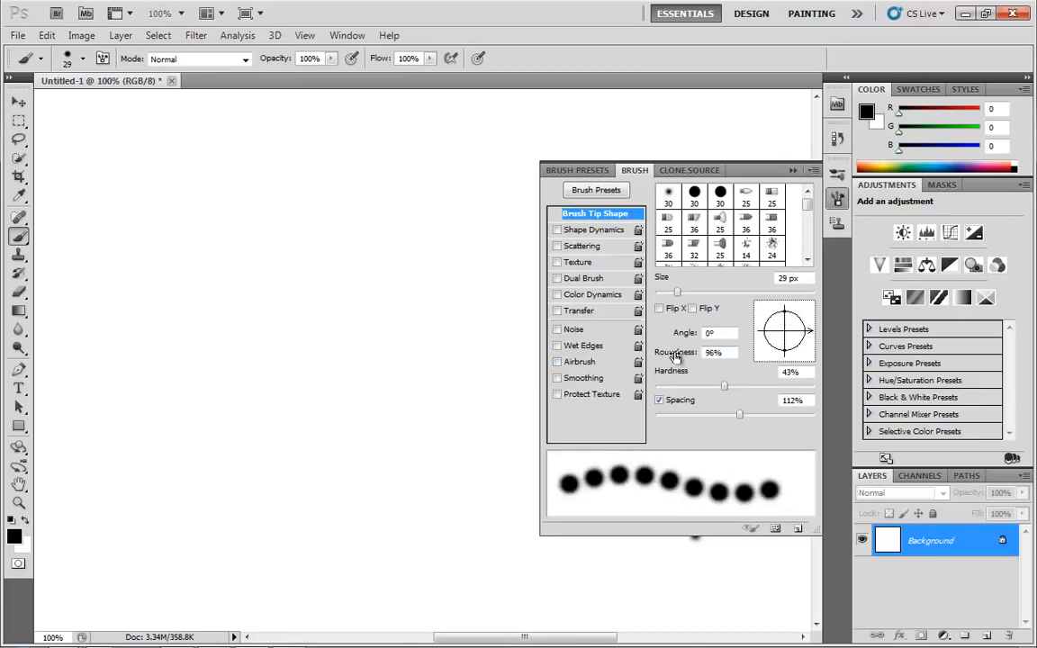
pyautogui.moveTo(741, 416); pyautogui.dragTo(789, 415)
pyautogui.moveTo(671, 353)
pyautogui.mouseDown()
pyautogui.moveTo(681, 354)
pyautogui.moveTo(641, 354)
pyautogui.moveTo(683, 358)
pyautogui.moveTo(685, 333)
pyautogui.moveTo(699, 338)
pyautogui.moveTo(647, 360)
pyautogui.mouseUp()
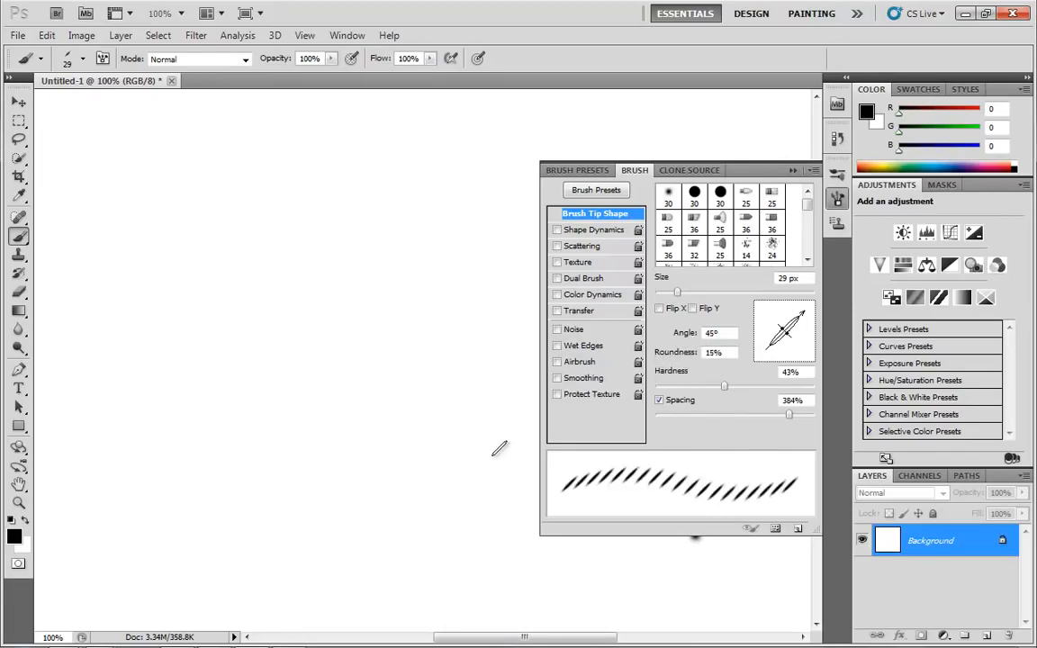
# - Set the brush spacing to 40% and paint a winding test stroke with the slanted tip
pyautogui.moveTo(788, 417); pyautogui.dragTo(686, 415)
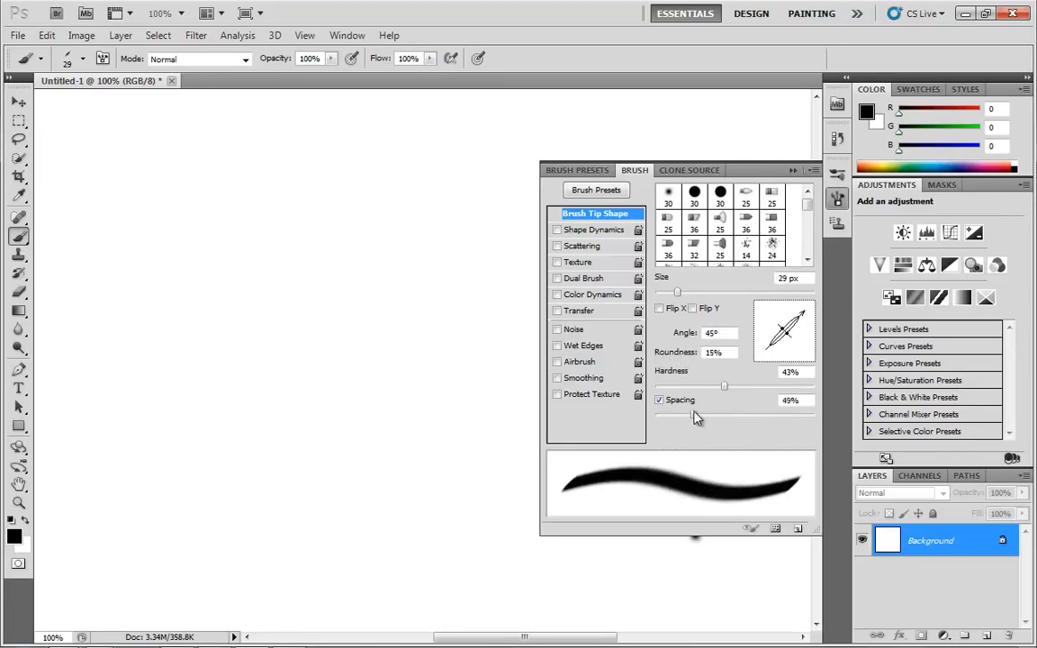
pyautogui.moveTo(100, 351)
pyautogui.mouseDown()
pyautogui.moveTo(219, 301)
pyautogui.moveTo(203, 416)
pyautogui.moveTo(299, 427)
pyautogui.moveTo(238, 463)
pyautogui.moveTo(337, 531)
pyautogui.moveTo(396, 315)
pyautogui.moveTo(289, 178)
pyautogui.mouseUp()
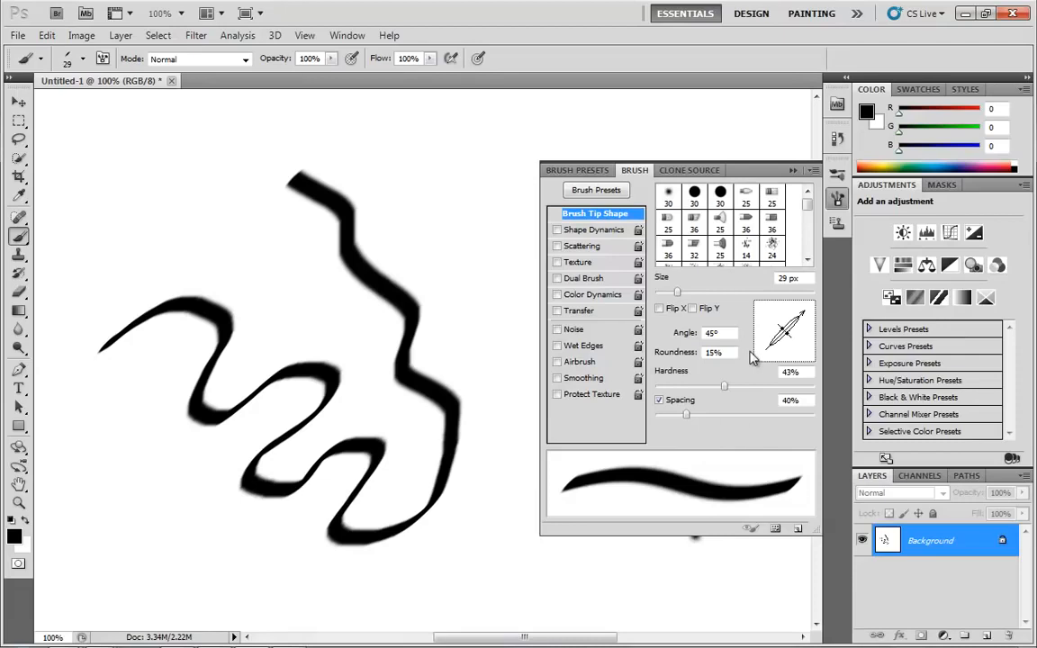
# - Turn Flip X and Flip Y on for the brush tip and switch both off again
pyautogui.click(660, 308)
pyautogui.click(691, 309)
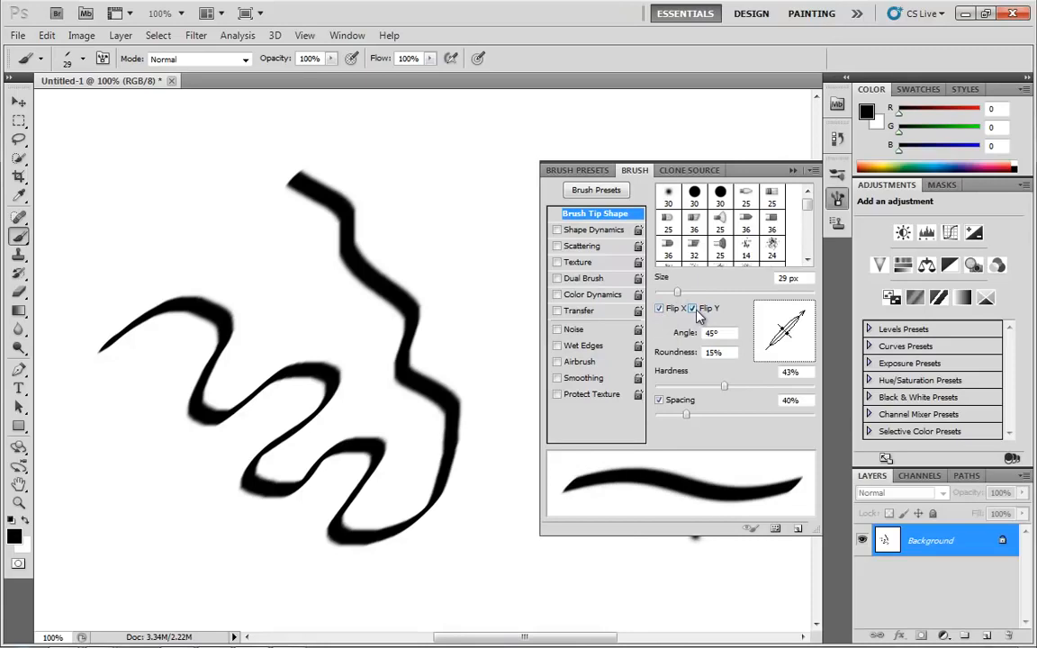
pyautogui.click(663, 308)
pyautogui.click(692, 309)
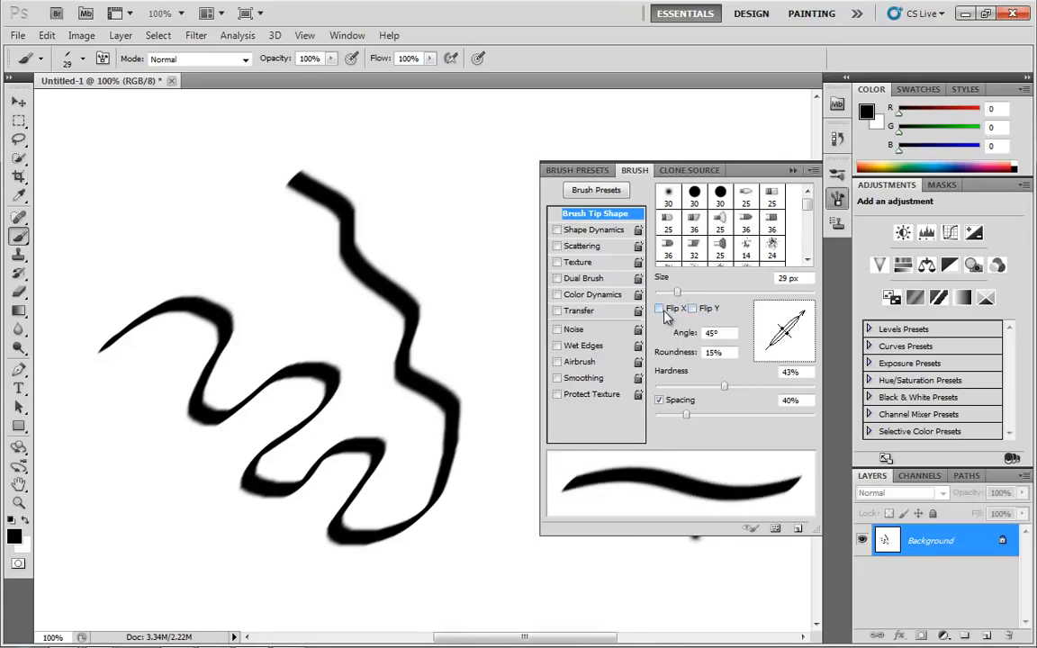
# - Set the spacing to 987% and test Flip X, Flip Y and both together, leaving the tip unflipped
pyautogui.moveTo(685, 419); pyautogui.dragTo(810, 416)
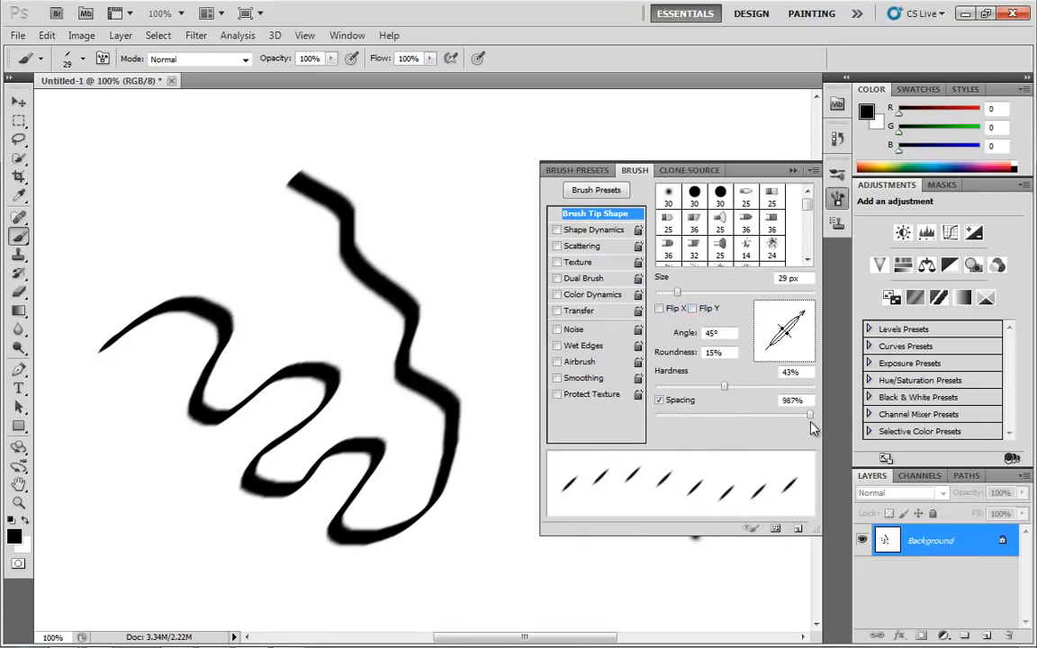
pyautogui.click(660, 309)
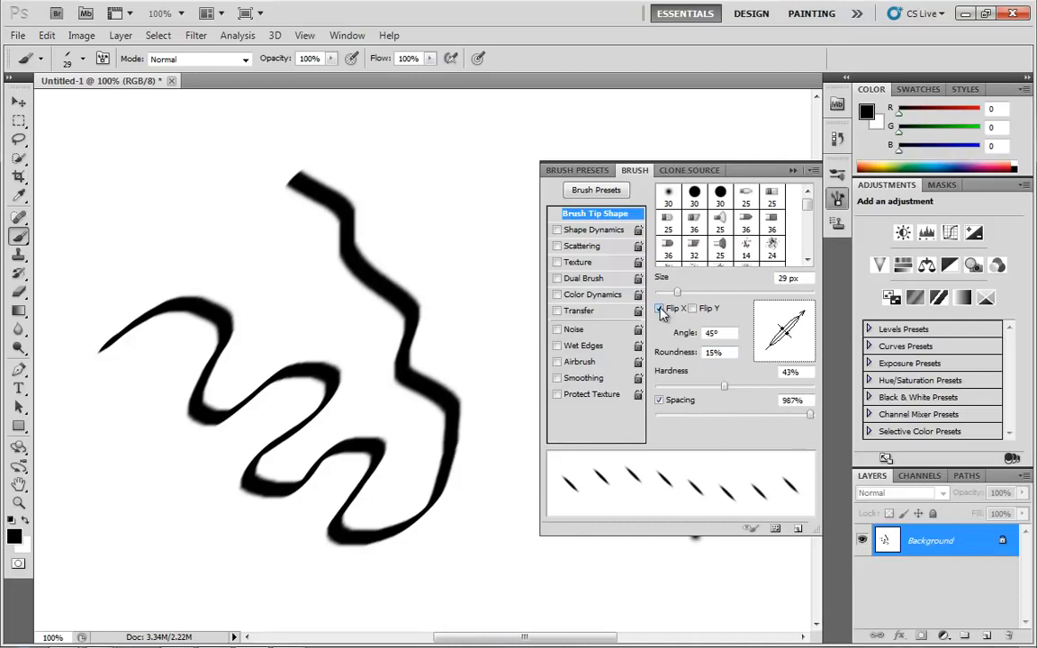
pyautogui.click(681, 311)
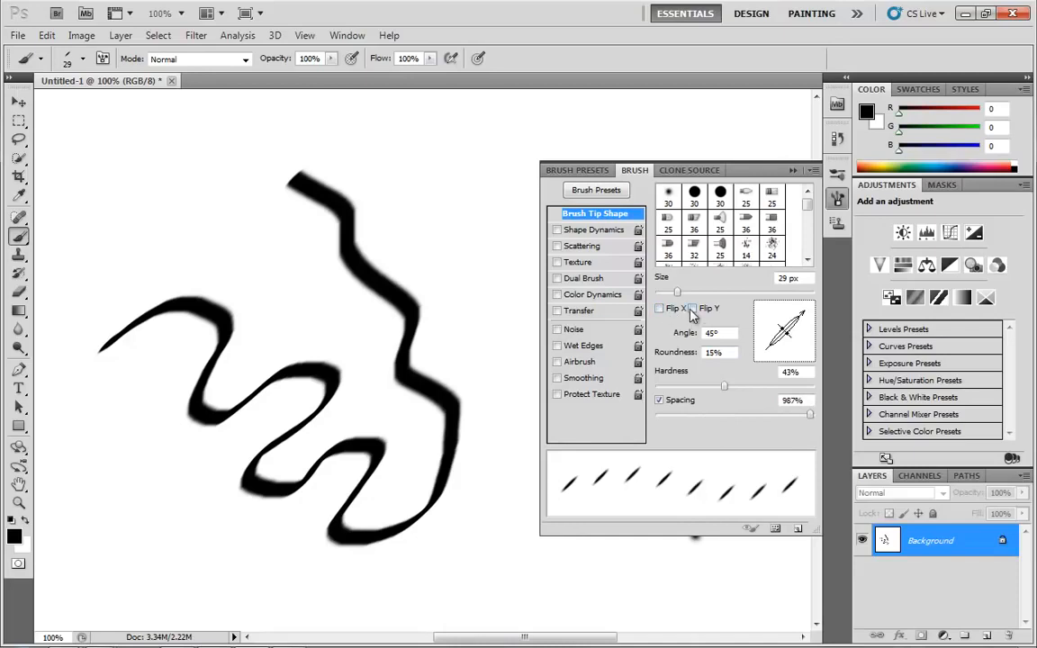
pyautogui.click(692, 309)
pyautogui.click(660, 309)
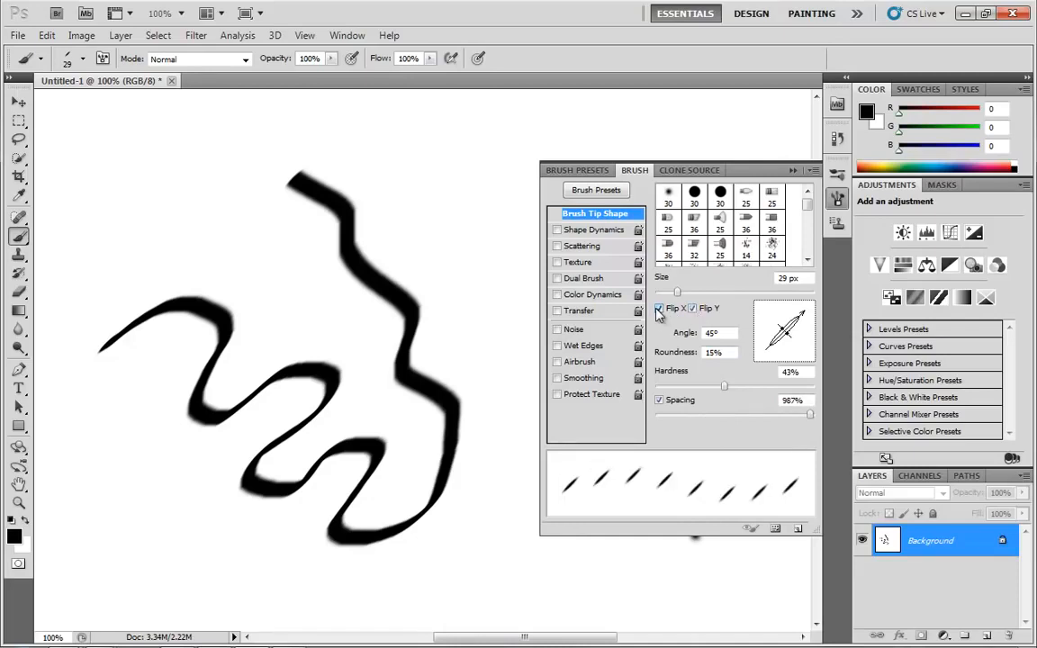
pyautogui.click(660, 309)
pyautogui.click(692, 309)
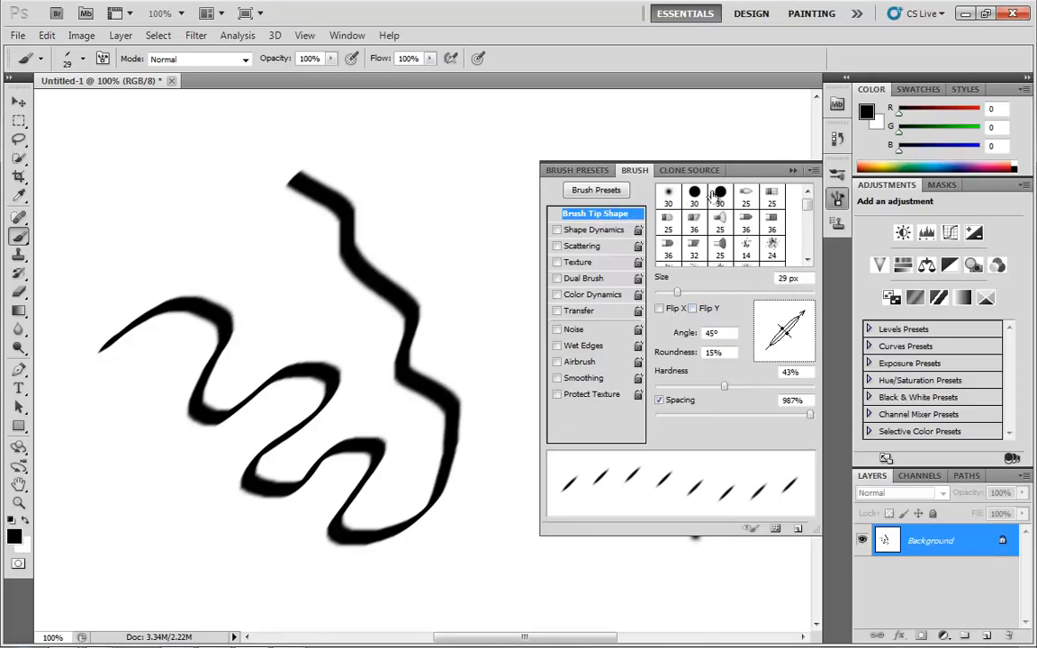
# - Enable Shape Dynamics and undo the winding test stroke
pyautogui.click(602, 232)
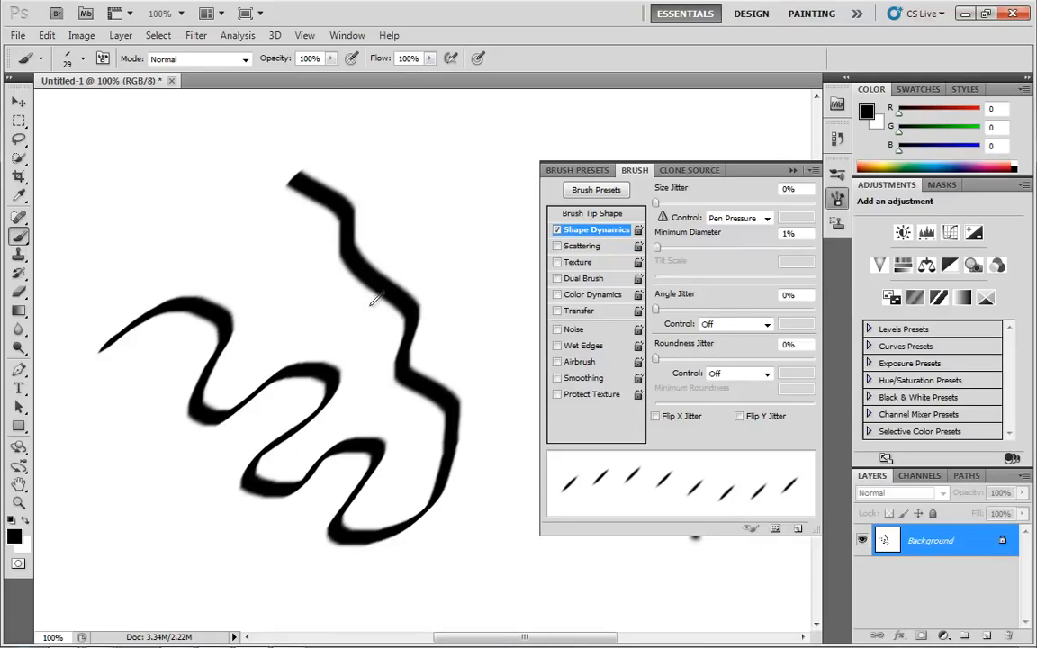
pyautogui.hotkey('ctrl', 'z')
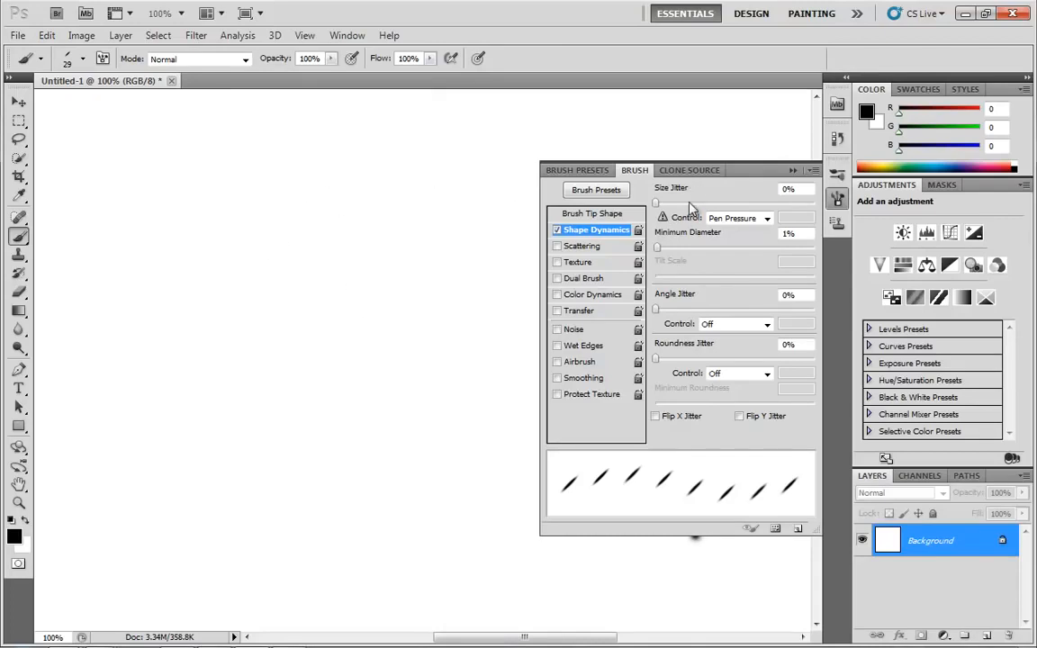
# - Make the brush tip fully round with 100% roundness and set its spacing to 153%
pyautogui.click(601, 215)
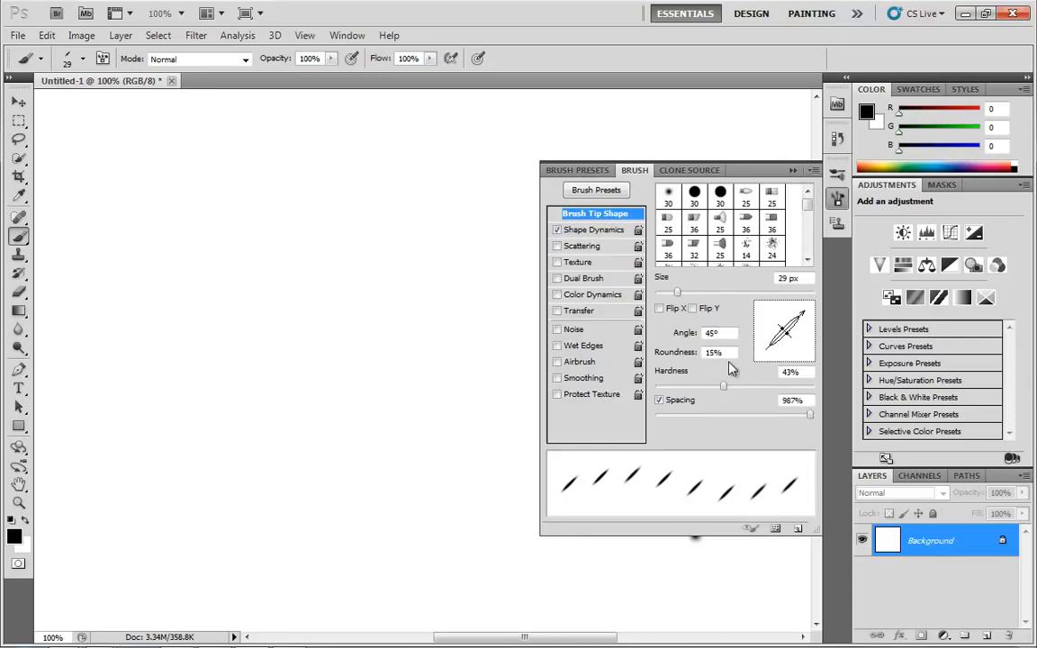
pyautogui.moveTo(661, 353); pyautogui.dragTo(720, 357)
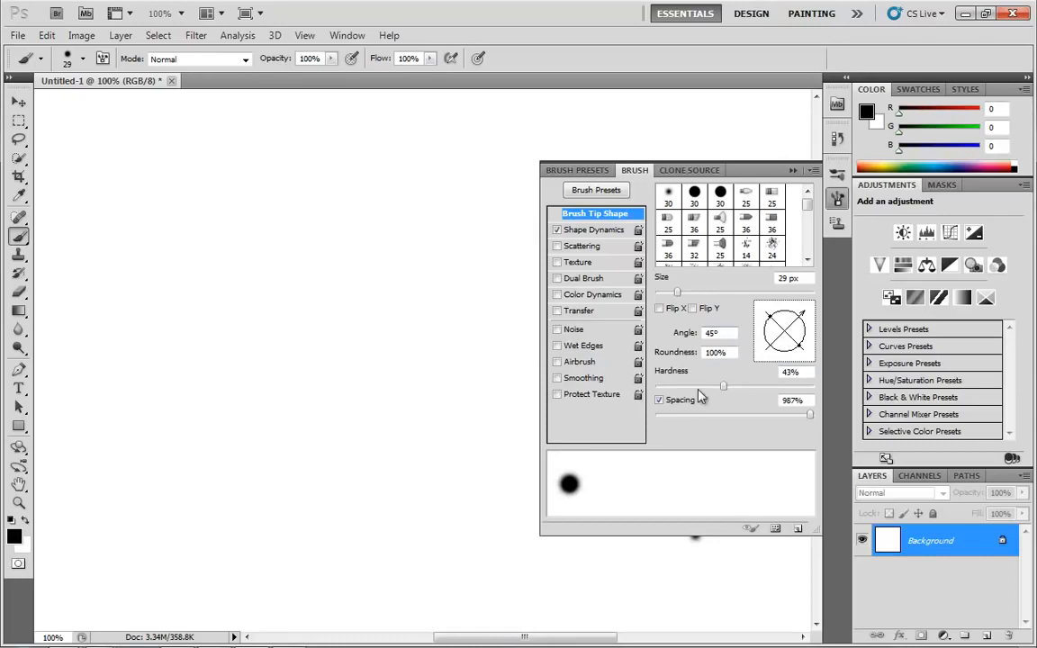
pyautogui.moveTo(769, 417)
pyautogui.mouseDown()
pyautogui.moveTo(722, 421)
pyautogui.moveTo(757, 419)
pyautogui.mouseUp()
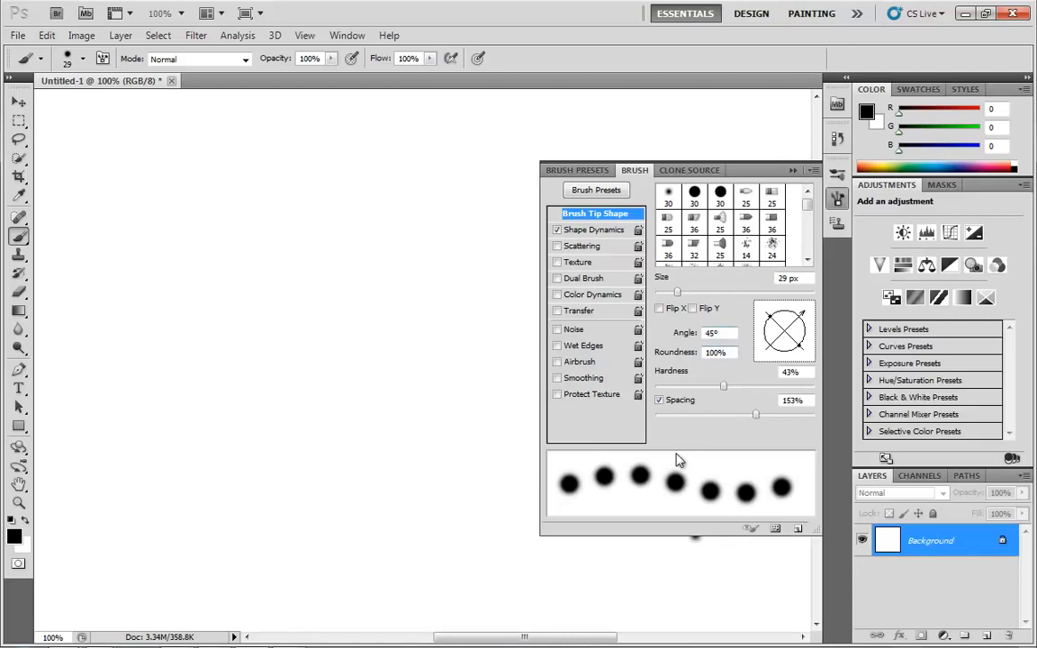
# - Set the size jitter to 100%, paint a looping trail of dots on the canvas and undo it
pyautogui.click(593, 232)
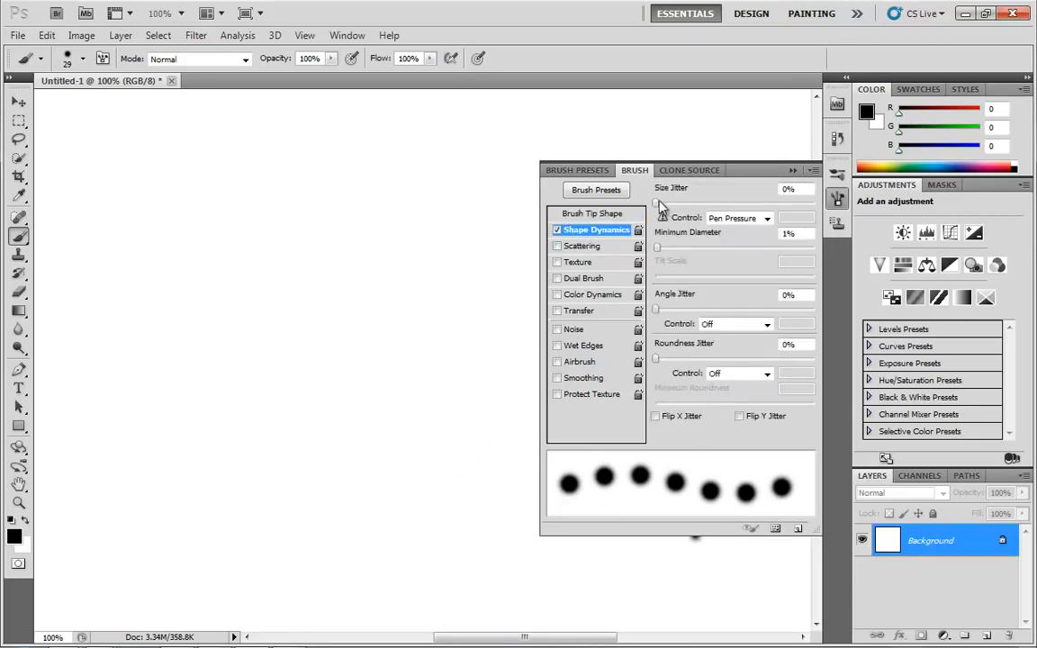
pyautogui.moveTo(655, 204); pyautogui.dragTo(836, 218)
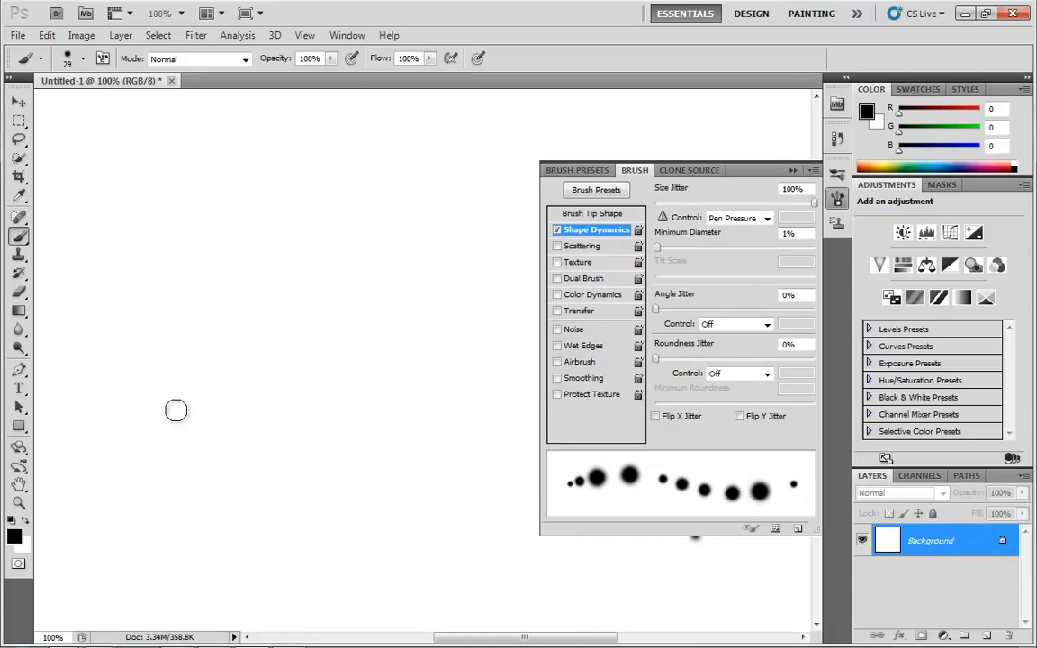
pyautogui.moveTo(192, 445)
pyautogui.mouseDown()
pyautogui.moveTo(136, 415)
pyautogui.moveTo(155, 316)
pyautogui.moveTo(297, 369)
pyautogui.moveTo(330, 487)
pyautogui.moveTo(256, 564)
pyautogui.moveTo(432, 509)
pyautogui.moveTo(427, 381)
pyautogui.moveTo(357, 264)
pyautogui.moveTo(305, 217)
pyautogui.moveTo(266, 300)
pyautogui.moveTo(262, 465)
pyautogui.moveTo(232, 379)
pyautogui.moveTo(221, 243)
pyautogui.moveTo(122, 175)
pyautogui.moveTo(179, 324)
pyautogui.moveTo(240, 314)
pyautogui.moveTo(466, 173)
pyautogui.moveTo(290, 177)
pyautogui.mouseUp()
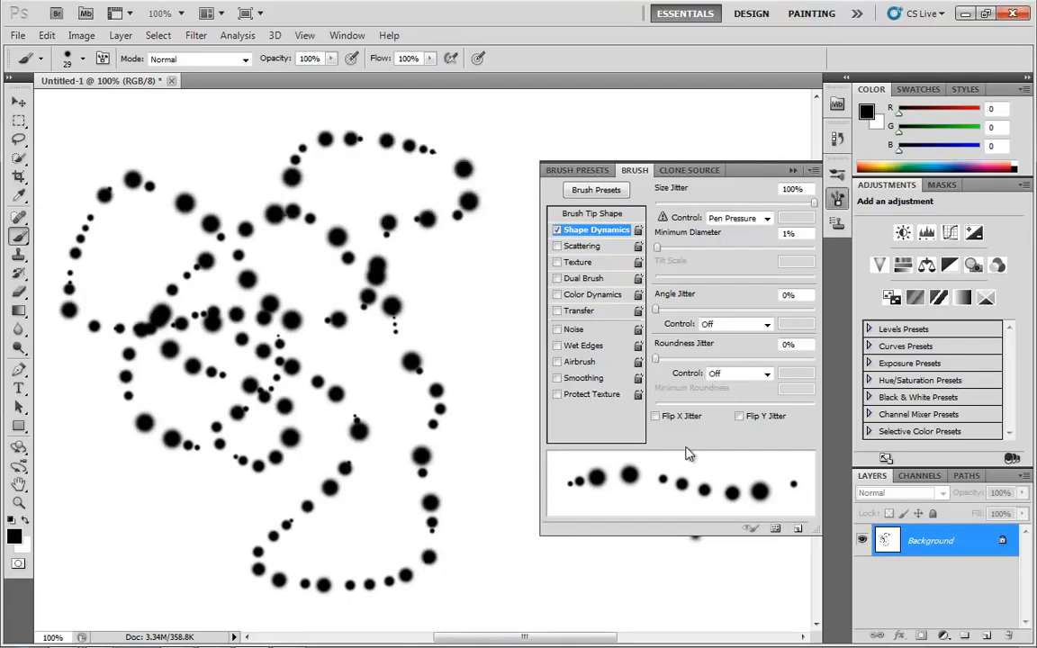
pyautogui.hotkey('ctrl', 'z')
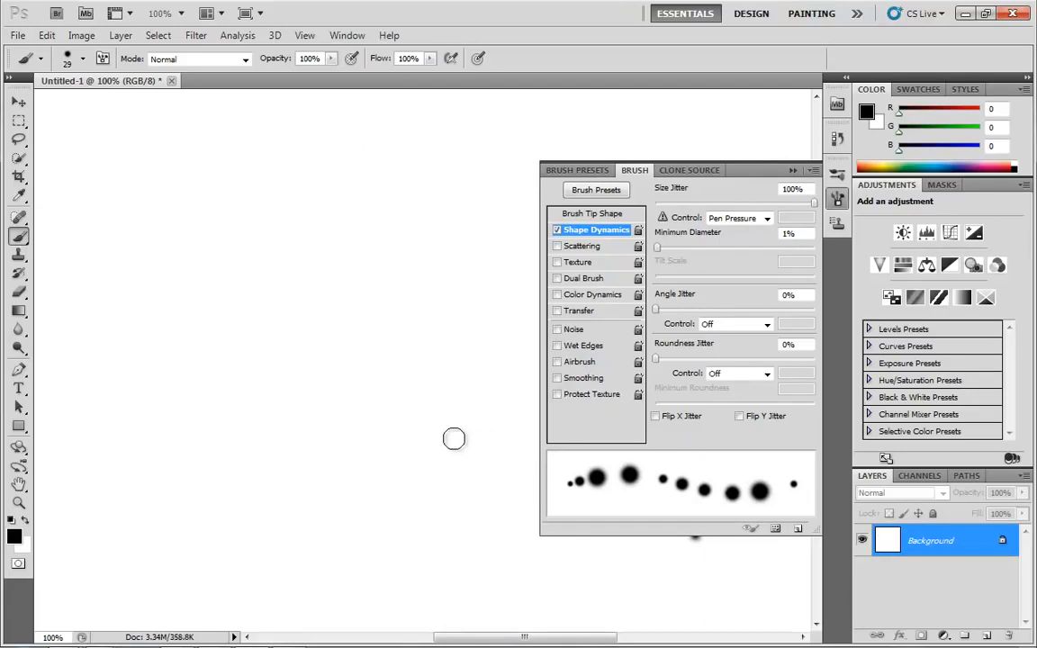
# - Enlarge the brush to 600 px, reduce it to 175 px, and paint and undo a jittered test stroke
pyautogui.press(']')
pyautogui.press(']')
pyautogui.press(']')
pyautogui.press(']')
pyautogui.press(']')
pyautogui.press(']')
pyautogui.press(']')
pyautogui.press(']')
pyautogui.press(']')
pyautogui.press(']')
pyautogui.press(']')
pyautogui.press(']')
pyautogui.press(']')
pyautogui.press(']')
pyautogui.press(']')
pyautogui.press(']')
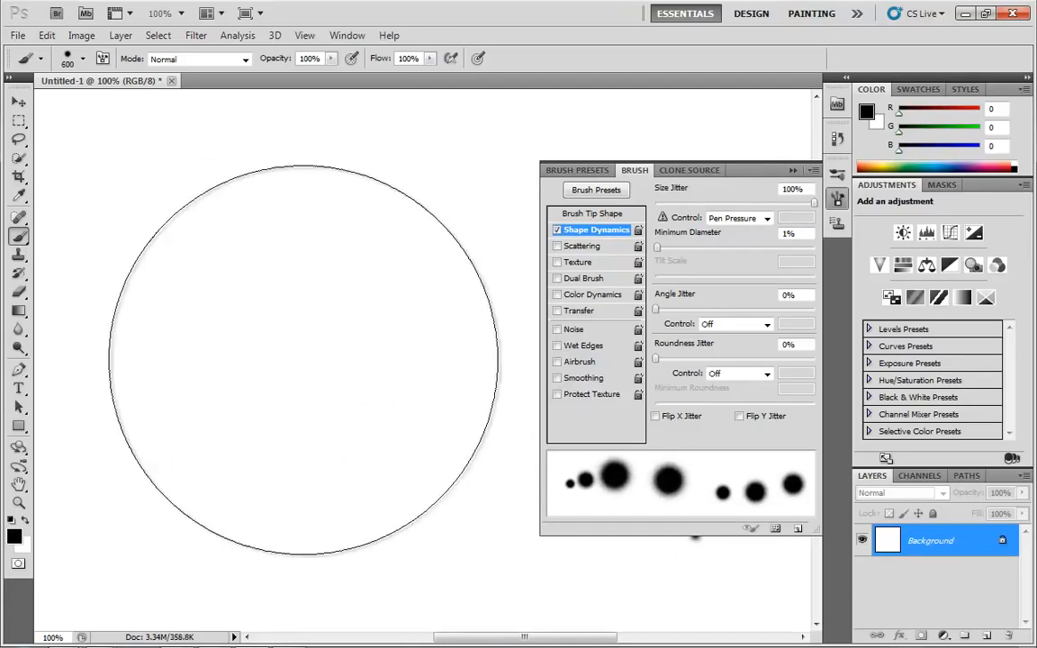
pyautogui.press('[')
pyautogui.press('[')
pyautogui.press('[')
pyautogui.press('[')
pyautogui.press('[')
pyautogui.moveTo(223, 198)
pyautogui.mouseDown()
pyautogui.moveTo(144, 261)
pyautogui.moveTo(236, 491)
pyautogui.moveTo(436, 280)
pyautogui.moveTo(208, 398)
pyautogui.moveTo(429, 567)
pyautogui.moveTo(174, 451)
pyautogui.moveTo(144, 288)
pyautogui.mouseUp()
pyautogui.hotkey('ctrl', 'z')
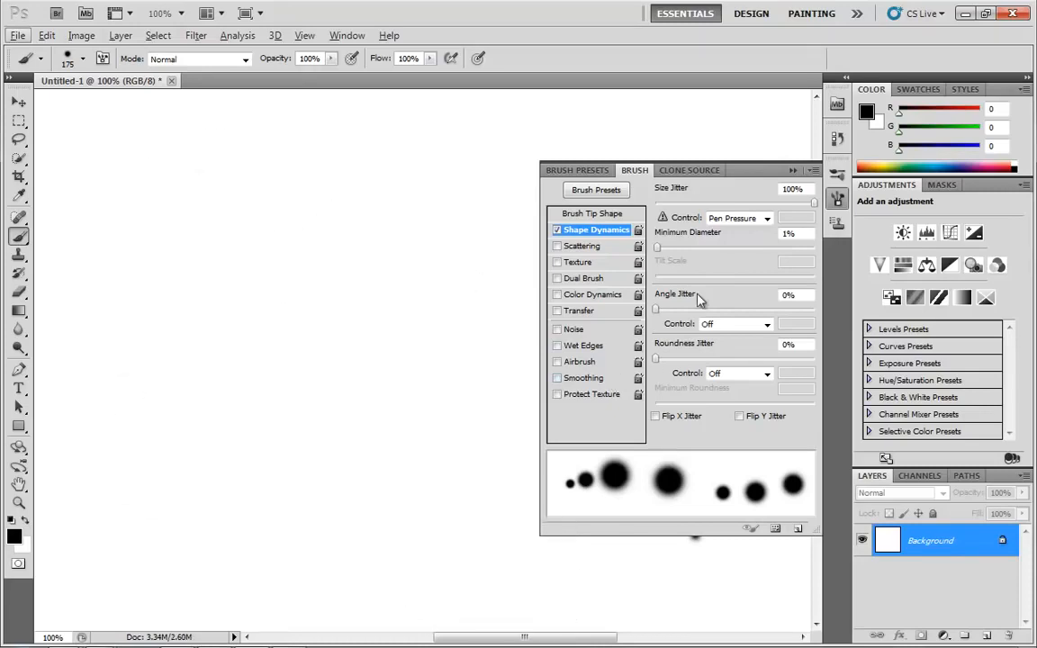
# - Reset the size jitter to 0%, choose Pen Pressure as the size control and check its warning
pyautogui.click(684, 202)
pyautogui.moveTo(684, 203); pyautogui.dragTo(654, 206)
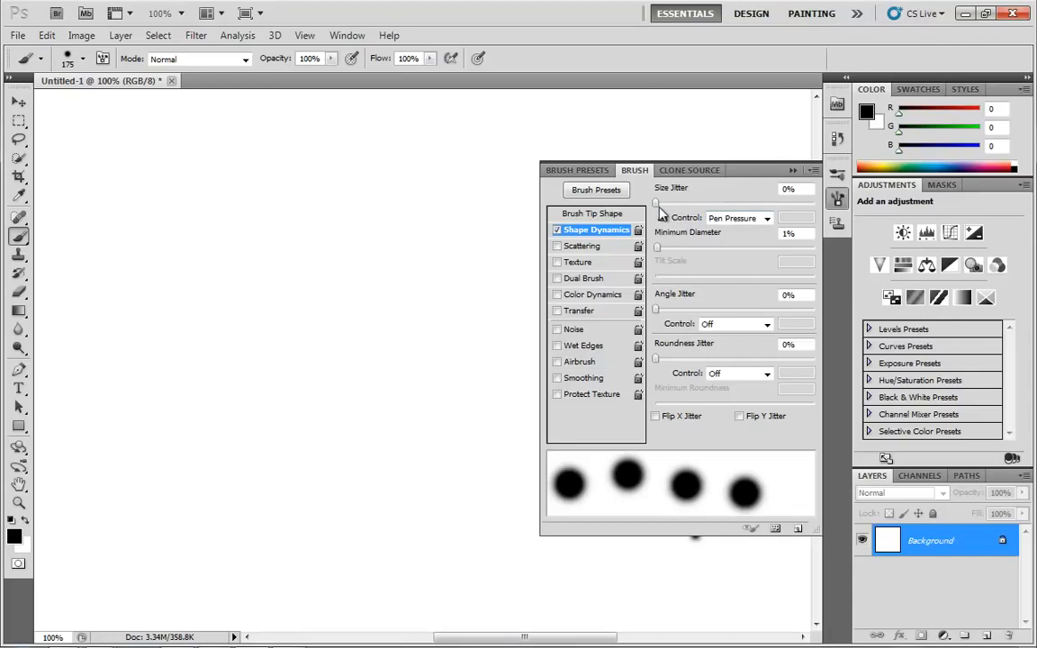
pyautogui.click(766, 219)
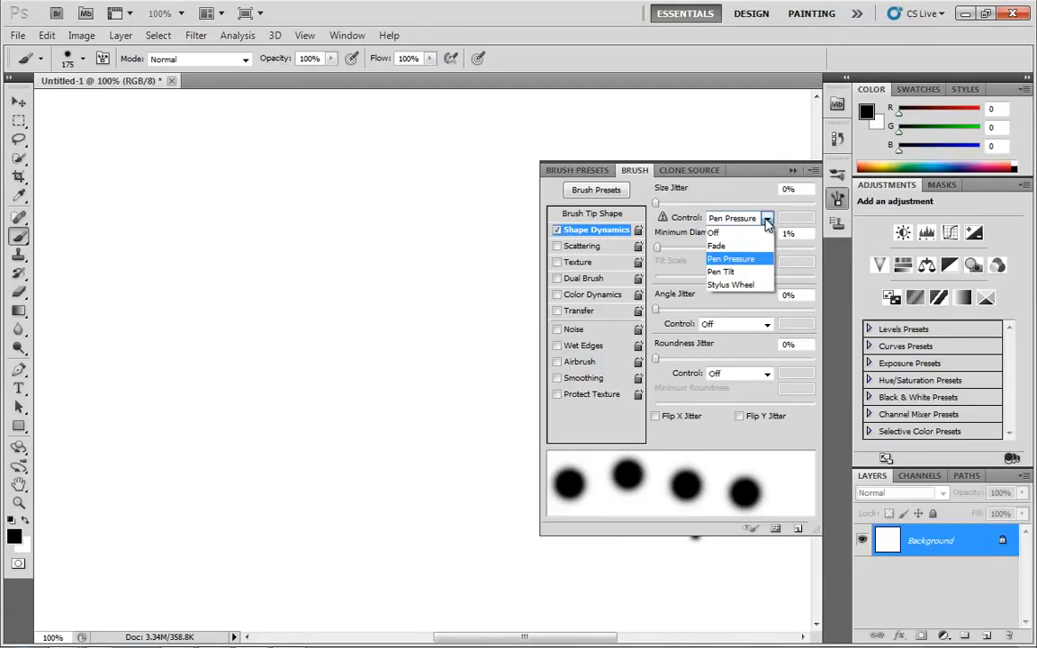
pyautogui.click(745, 261)
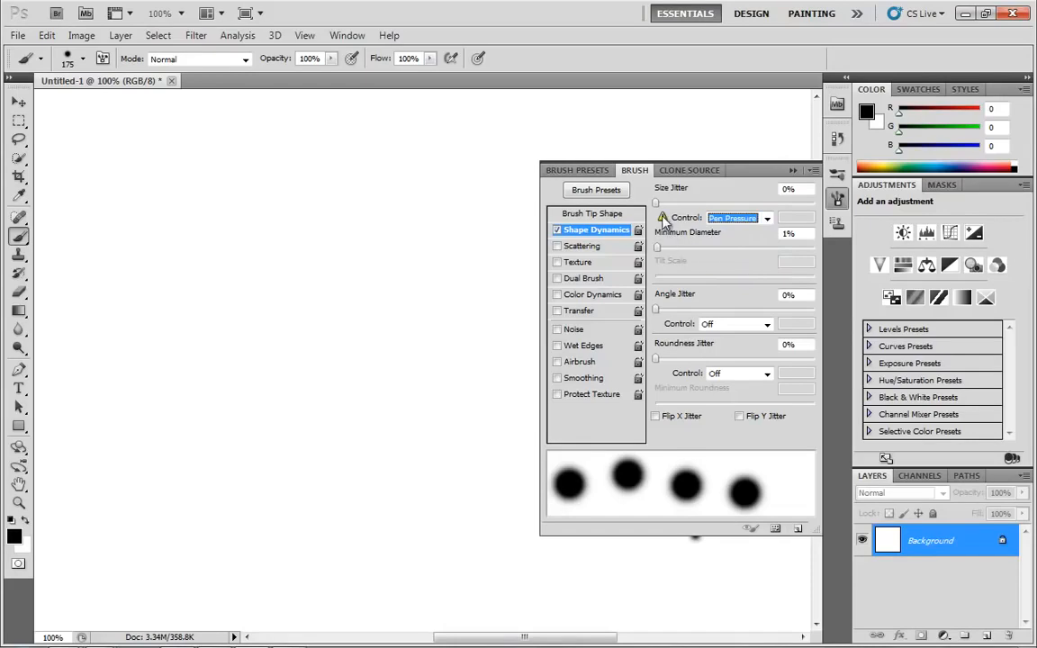
pyautogui.moveTo(663, 220)
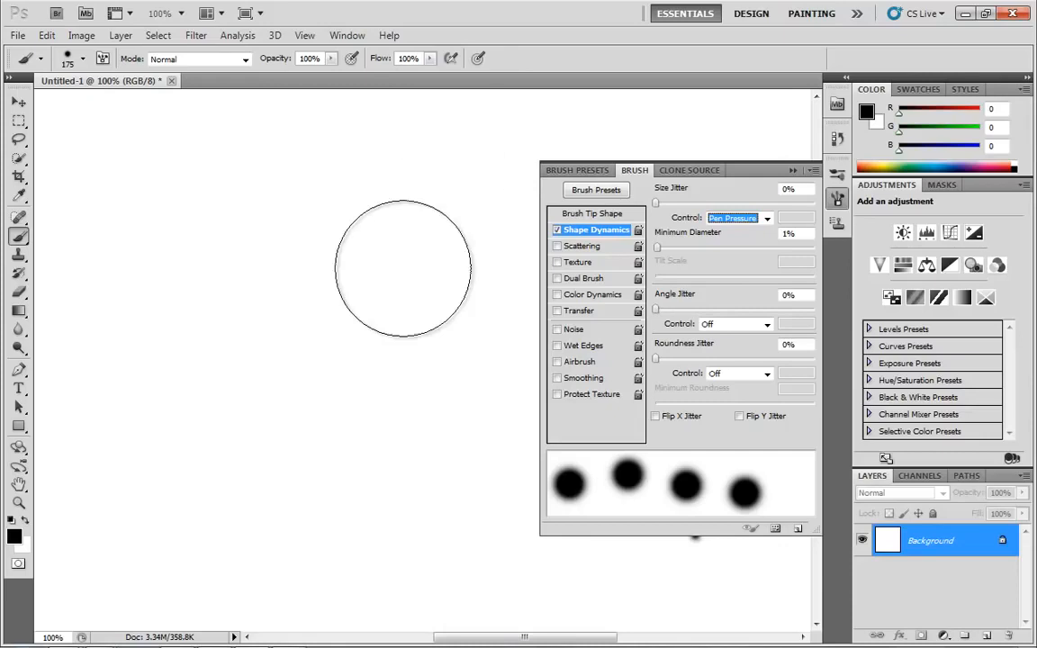
# - Paint a short trail of dots growing with pen pressure, undo it and paint a longer one
pyautogui.moveTo(369, 265)
pyautogui.mouseDown()
pyautogui.moveTo(294, 358)
pyautogui.moveTo(303, 394)
pyautogui.moveTo(324, 419)
pyautogui.mouseUp()
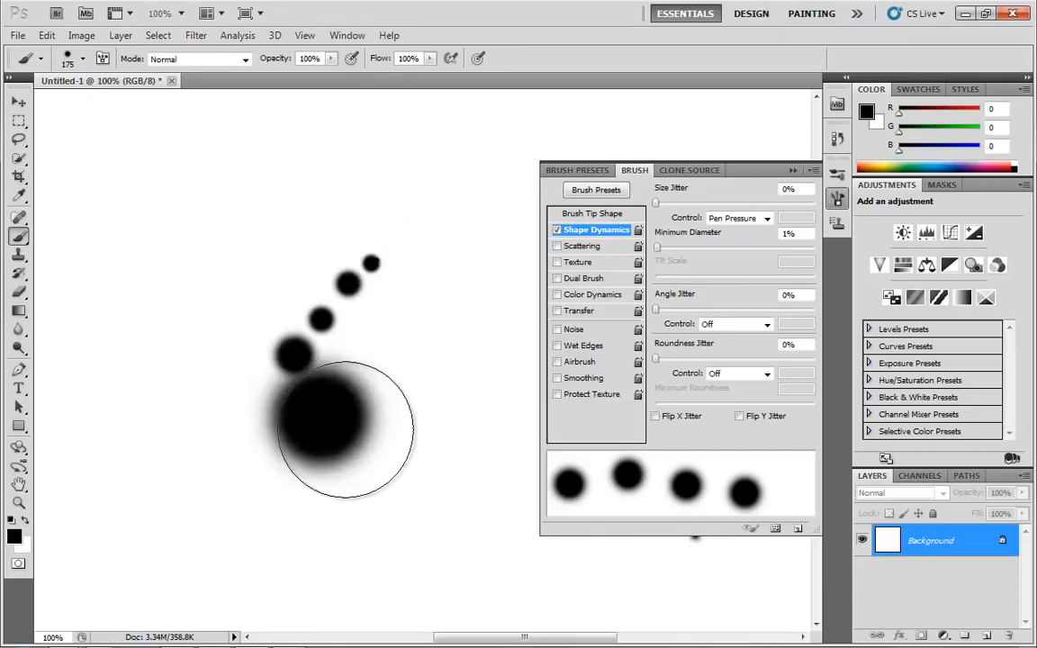
pyautogui.hotkey('ctrl', 'z')
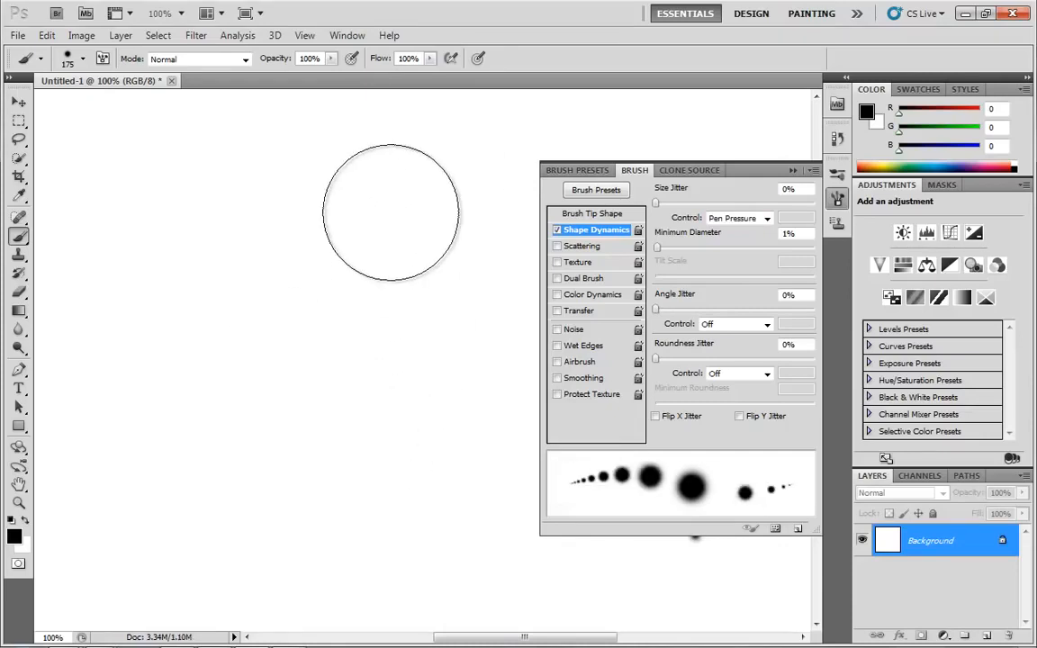
pyautogui.moveTo(408, 180)
pyautogui.mouseDown()
pyautogui.moveTo(301, 240)
pyautogui.moveTo(211, 311)
pyautogui.moveTo(197, 359)
pyautogui.moveTo(212, 387)
pyautogui.moveTo(303, 450)
pyautogui.mouseUp()
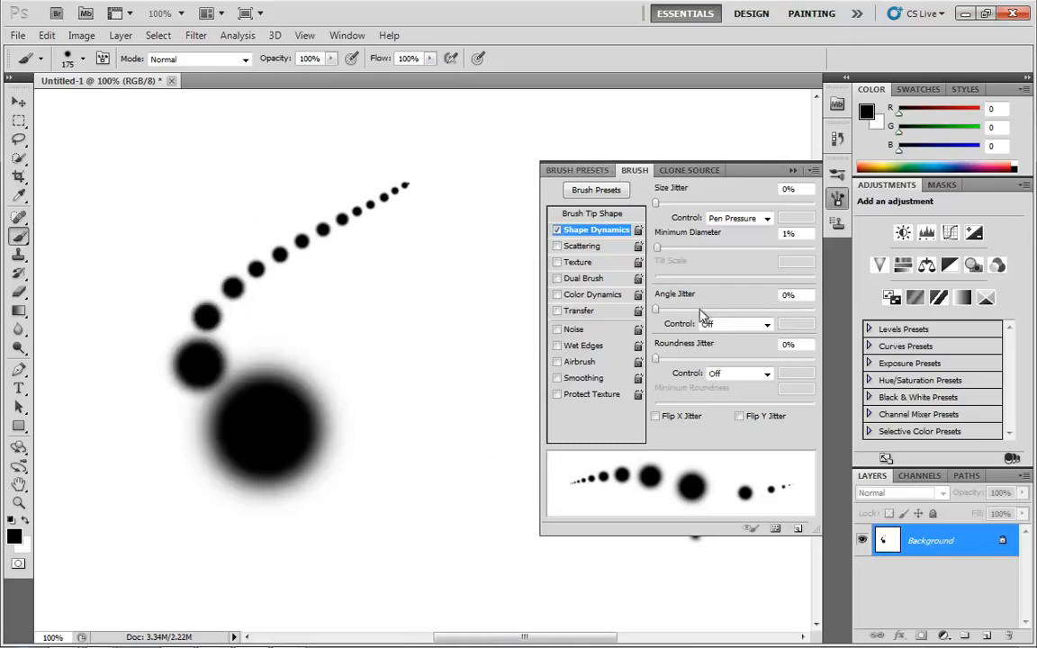
# - Set the brush spacing to 56% and undo the trail of growing dots
pyautogui.click(591, 213)
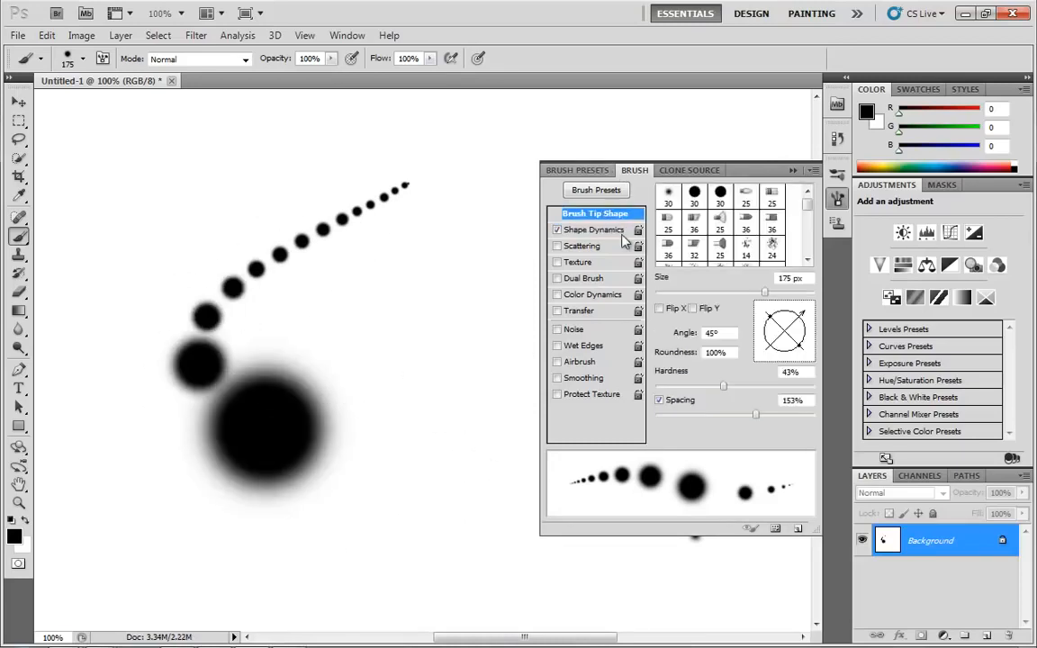
pyautogui.moveTo(755, 415); pyautogui.dragTo(701, 415)
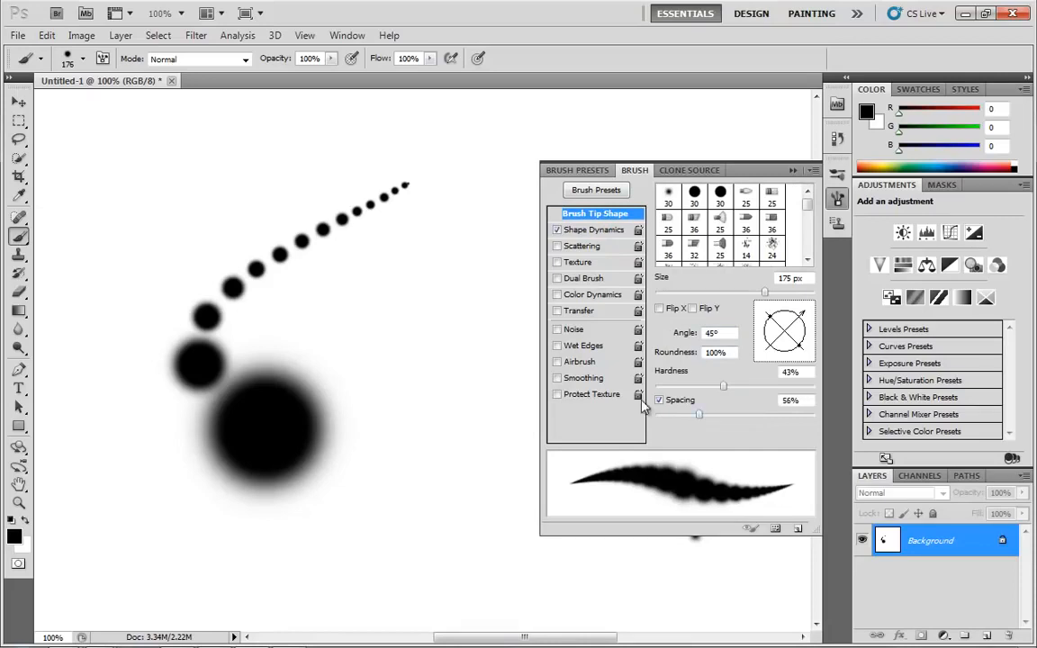
pyautogui.hotkey('ctrl', 'z')
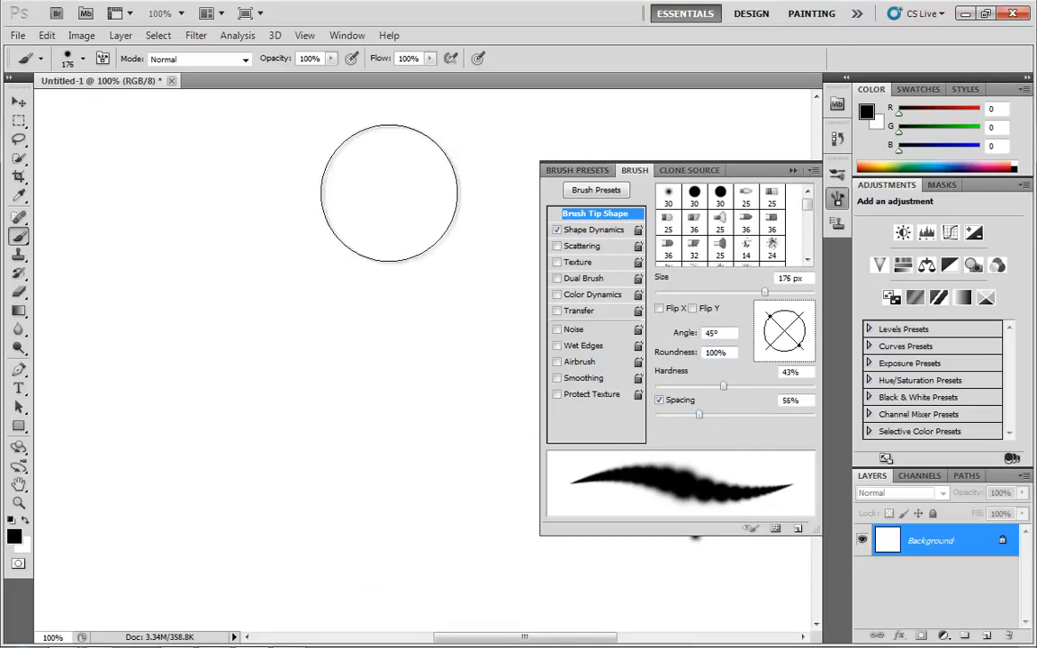
# - Paint an S-shaped stroke that thickens with pen pressure and undo it
pyautogui.moveTo(329, 194)
pyautogui.mouseDown()
pyautogui.moveTo(223, 269)
pyautogui.moveTo(171, 358)
pyautogui.moveTo(186, 411)
pyautogui.moveTo(222, 426)
pyautogui.moveTo(251, 418)
pyautogui.moveTo(354, 316)
pyautogui.moveTo(396, 288)
pyautogui.moveTo(441, 284)
pyautogui.moveTo(467, 352)
pyautogui.moveTo(448, 433)
pyautogui.moveTo(342, 537)
pyautogui.moveTo(360, 513)
pyautogui.mouseUp()
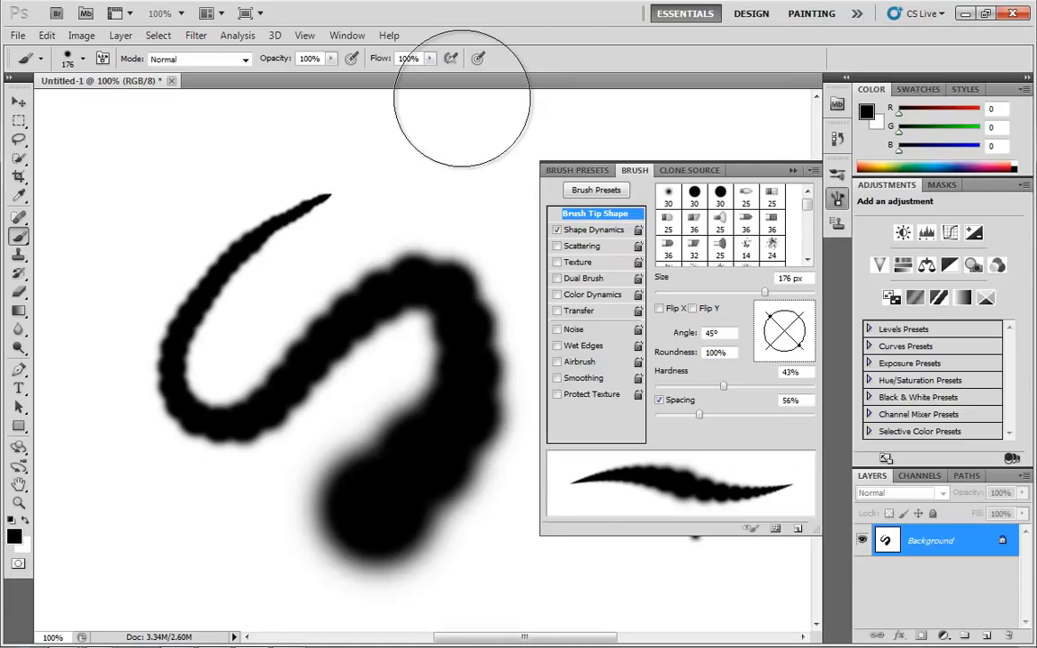
pyautogui.hotkey('ctrl', 'z')
# - Compare the jitter options with the brush tip's angle and flip settings, and turn off Shape Dynamics
pyautogui.click(593, 231)
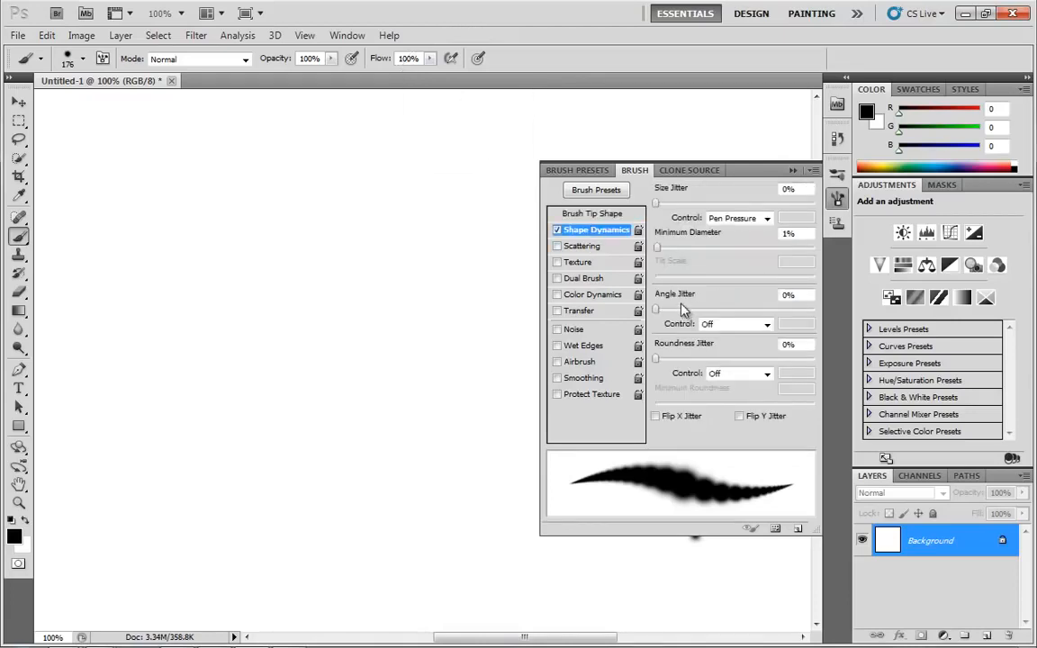
pyautogui.click(594, 214)
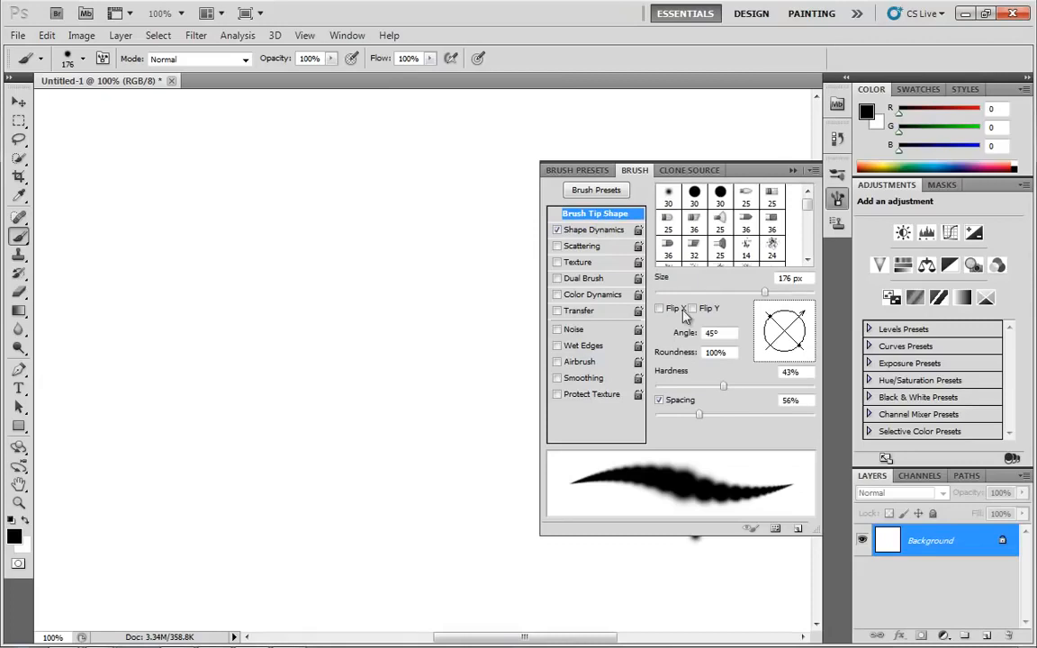
pyautogui.moveTo(689, 336)
pyautogui.mouseDown()
pyautogui.moveTo(701, 337)
pyautogui.moveTo(634, 333)
pyautogui.moveTo(592, 304)
pyautogui.mouseUp()
pyautogui.click(585, 232)
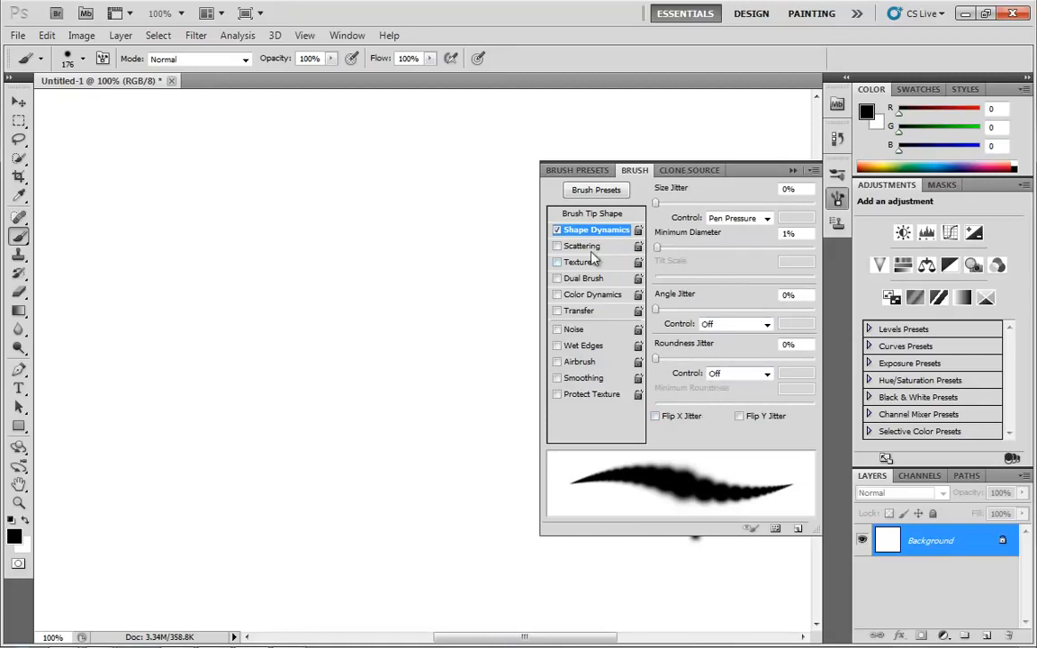
pyautogui.click(558, 229)
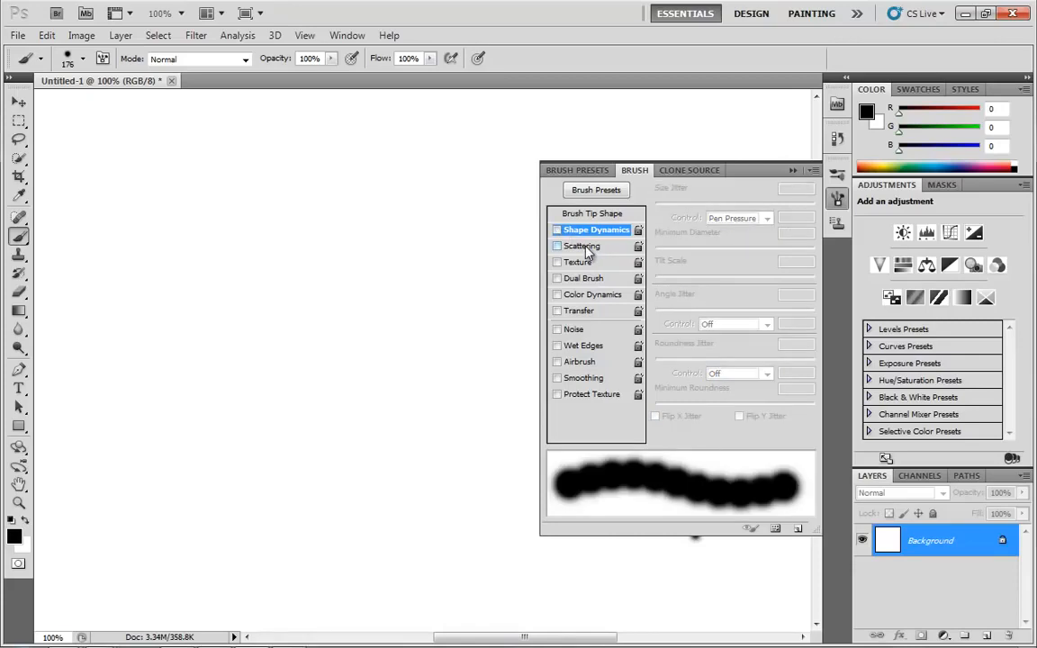
# - Turn on Scattering for the brush with Both Axes off and set the scatter amount to 82%
pyautogui.click(583, 247)
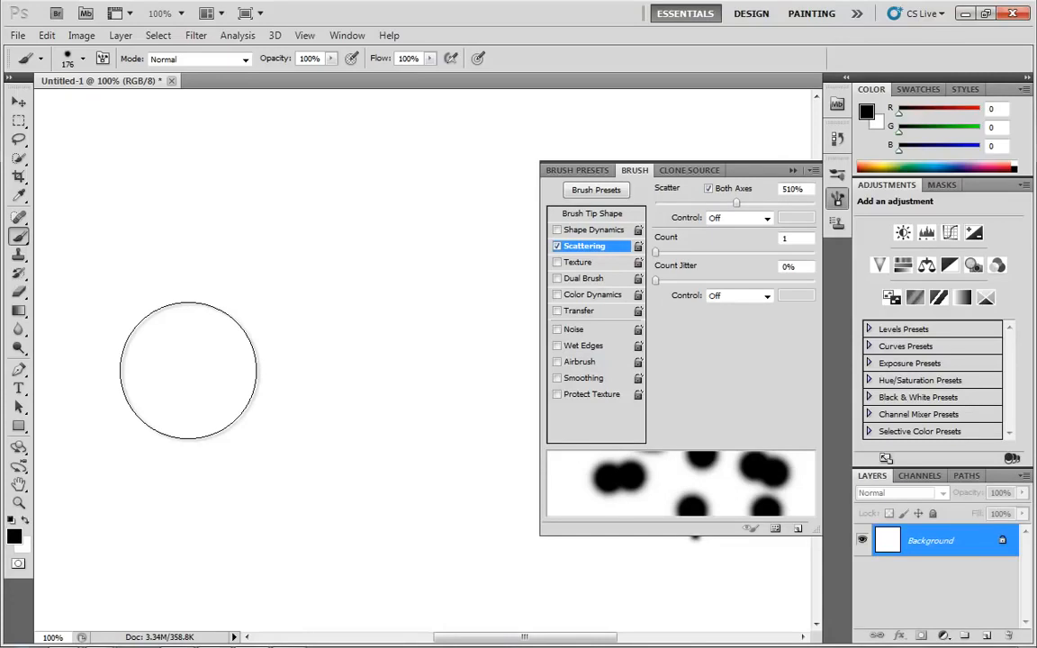
pyautogui.click(710, 190)
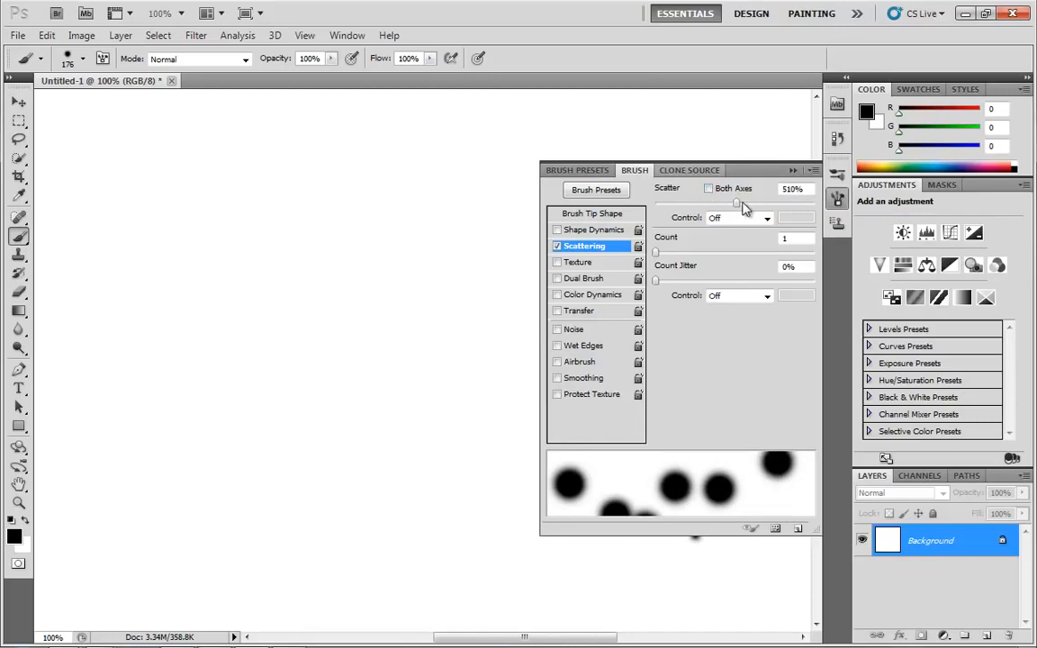
pyautogui.moveTo(730, 203); pyautogui.dragTo(635, 209)
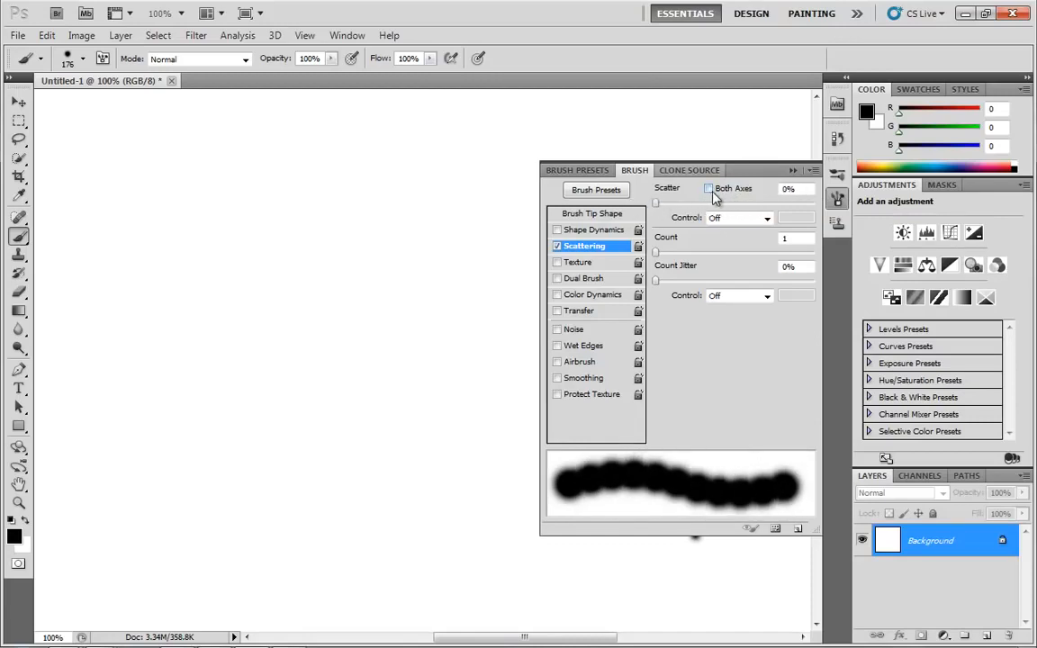
pyautogui.moveTo(707, 205)
pyautogui.mouseDown()
pyautogui.moveTo(668, 208)
pyautogui.moveTo(708, 212)
pyautogui.moveTo(661, 213)
pyautogui.moveTo(675, 213)
pyautogui.moveTo(671, 222)
pyautogui.mouseUp()
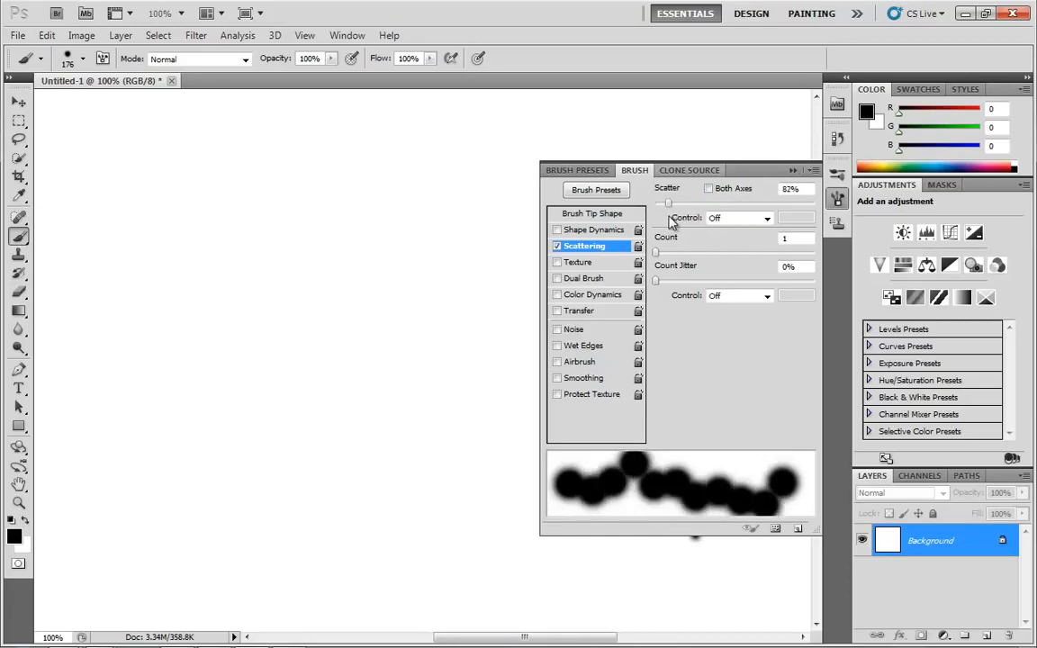
# - Undo a large test stroke, reduce the brush size to 20 px and paint a curved scattered stroke
pyautogui.moveTo(359, 275)
pyautogui.mouseDown()
pyautogui.moveTo(363, 247)
pyautogui.moveTo(231, 433)
pyautogui.moveTo(286, 393)
pyautogui.mouseUp()
pyautogui.hotkey('ctrl', 'z')
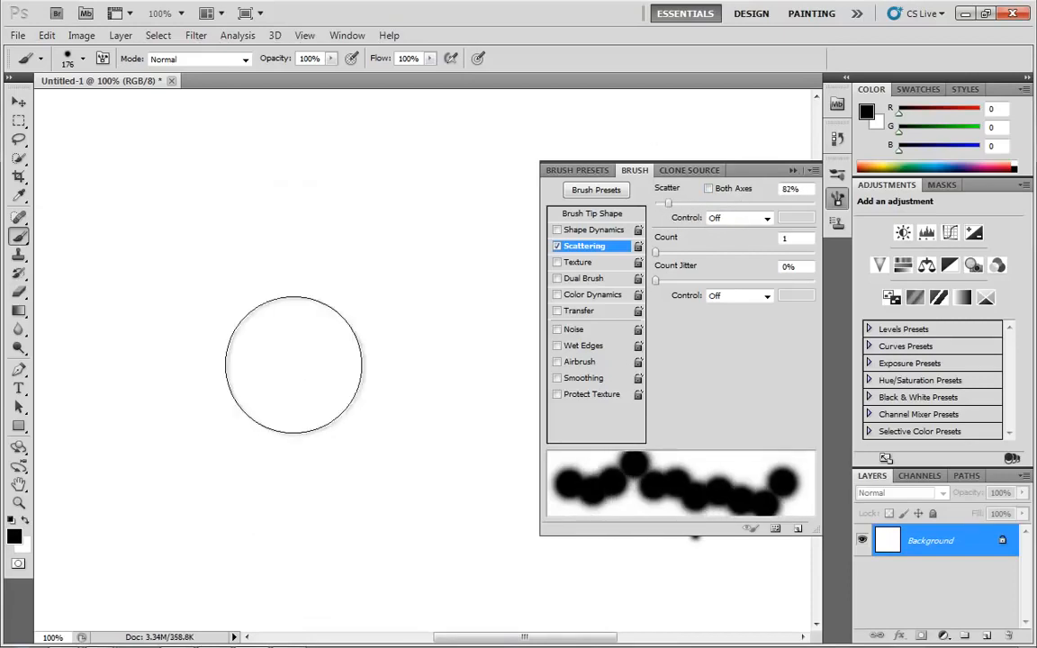
pyautogui.click(594, 214)
pyautogui.click(672, 293)
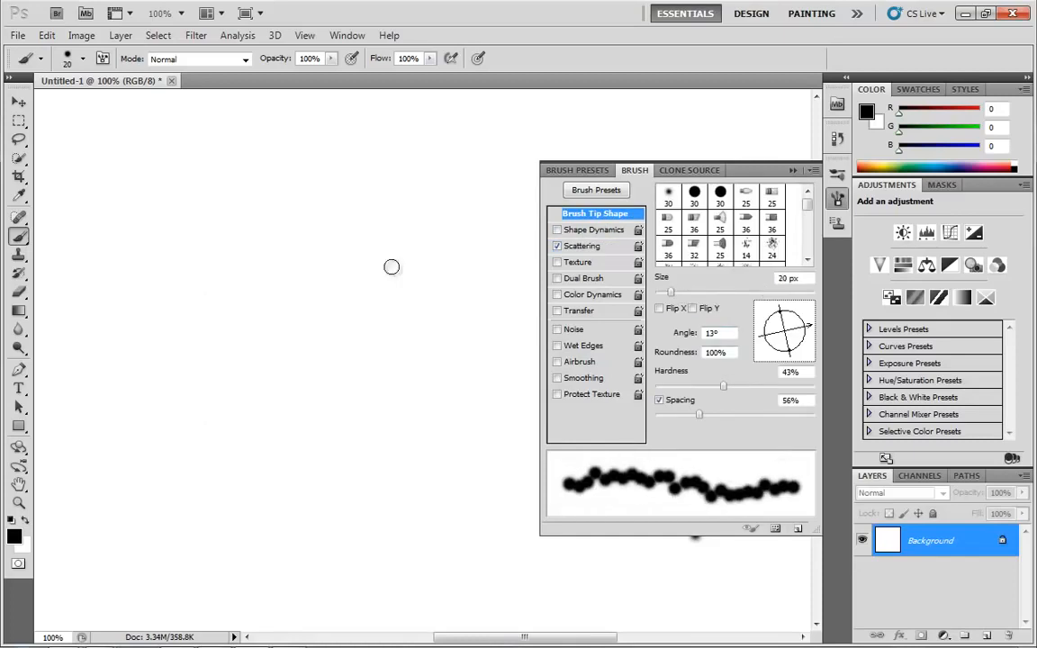
pyautogui.moveTo(443, 200)
pyautogui.mouseDown()
pyautogui.moveTo(364, 235)
pyautogui.moveTo(292, 298)
pyautogui.moveTo(266, 390)
pyautogui.moveTo(298, 445)
pyautogui.moveTo(512, 485)
pyautogui.moveTo(496, 403)
pyautogui.moveTo(411, 379)
pyautogui.moveTo(385, 306)
pyautogui.mouseUp()
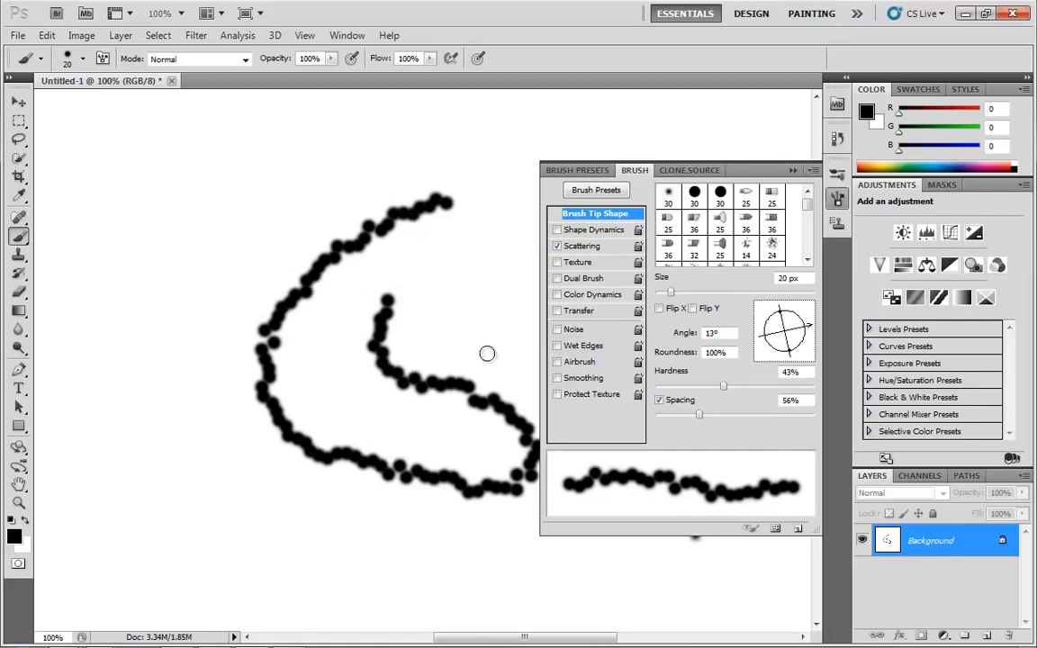
# - Enable Both Axes scattering, paint a second curved stroke beside the first and undo both strokes
pyautogui.click(586, 248)
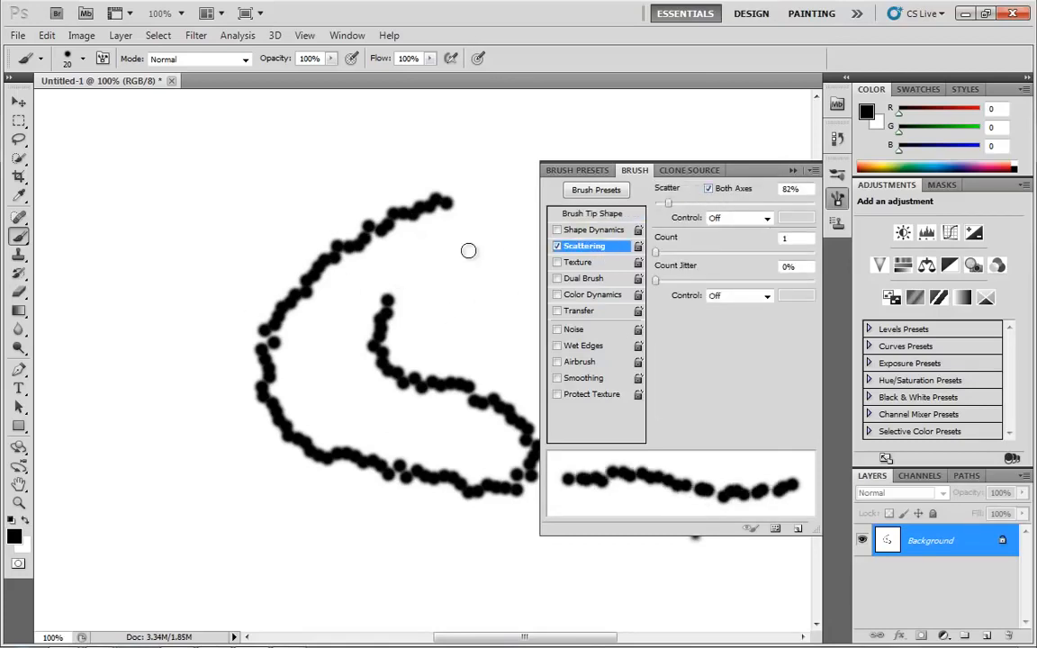
pyautogui.moveTo(257, 174)
pyautogui.mouseDown()
pyautogui.moveTo(146, 333)
pyautogui.moveTo(248, 504)
pyautogui.moveTo(407, 565)
pyautogui.mouseUp()
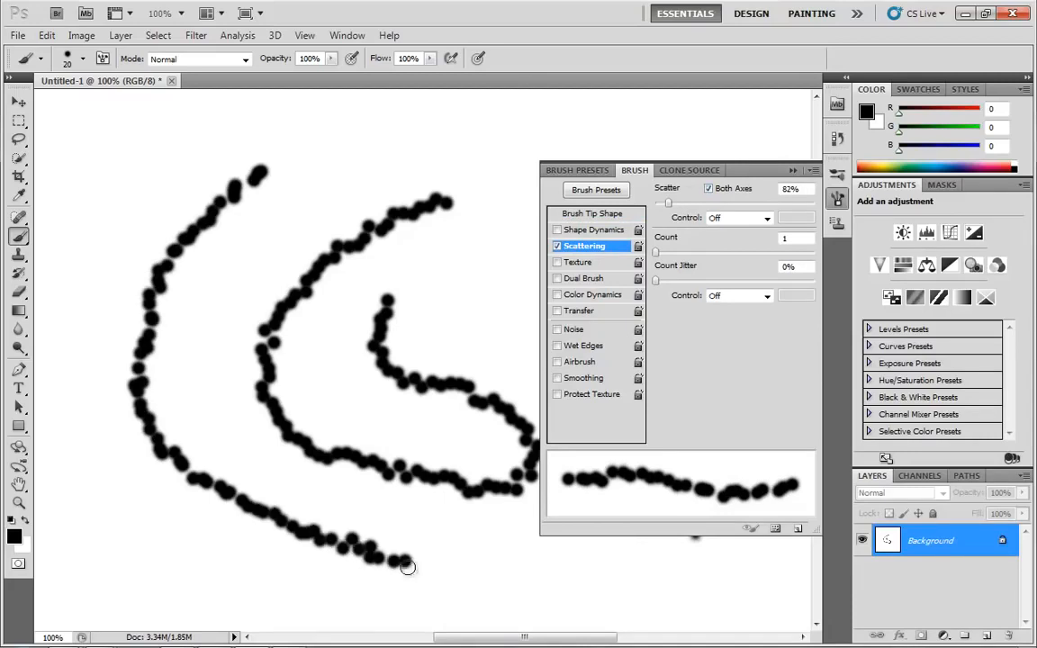
pyautogui.hotkey('ctrl', 'z')
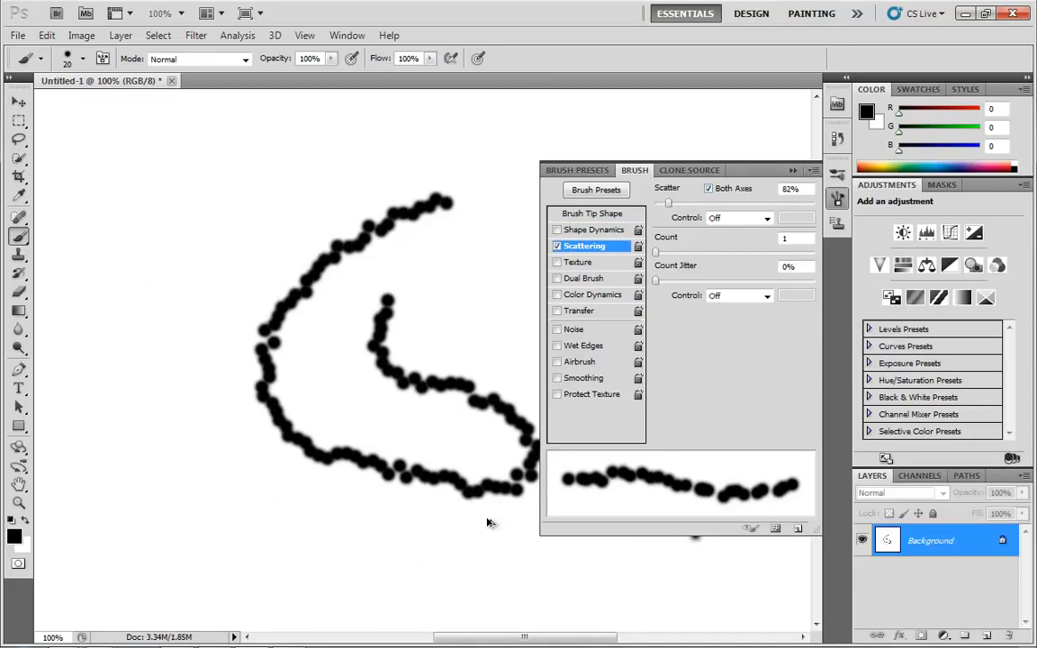
pyautogui.hotkey('ctrl', 'alt', 'z')
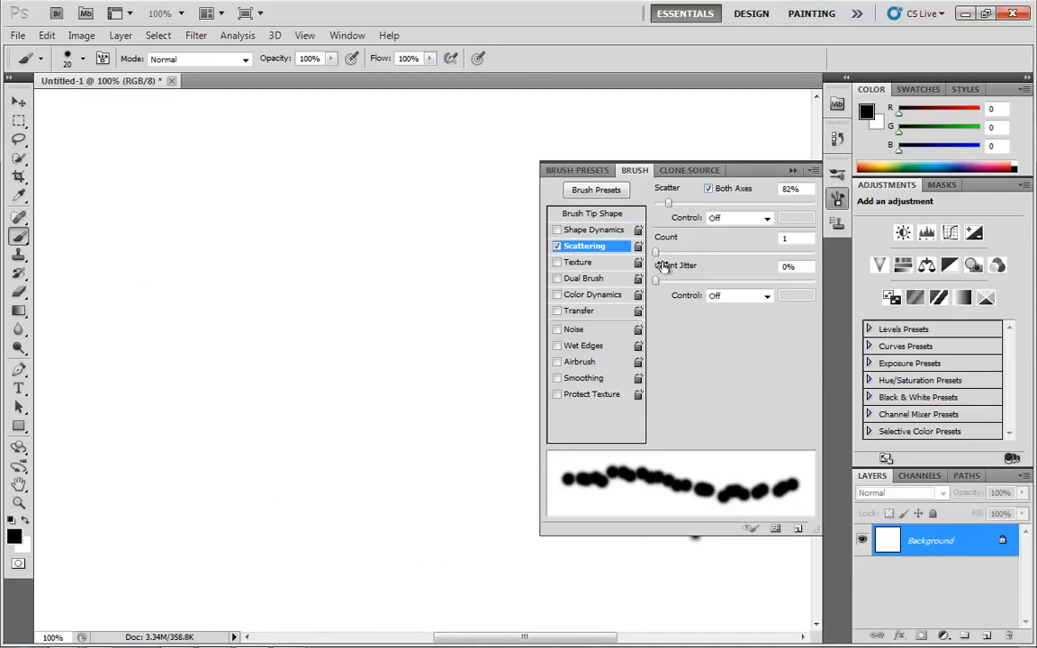
# - Set the scatter to 827% and the count to 16, paint a dense test stroke and undo it
pyautogui.moveTo(659, 254)
pyautogui.mouseDown()
pyautogui.moveTo(786, 261)
pyautogui.moveTo(635, 257)
pyautogui.mouseUp()
pyautogui.moveTo(670, 204); pyautogui.dragTo(789, 217)
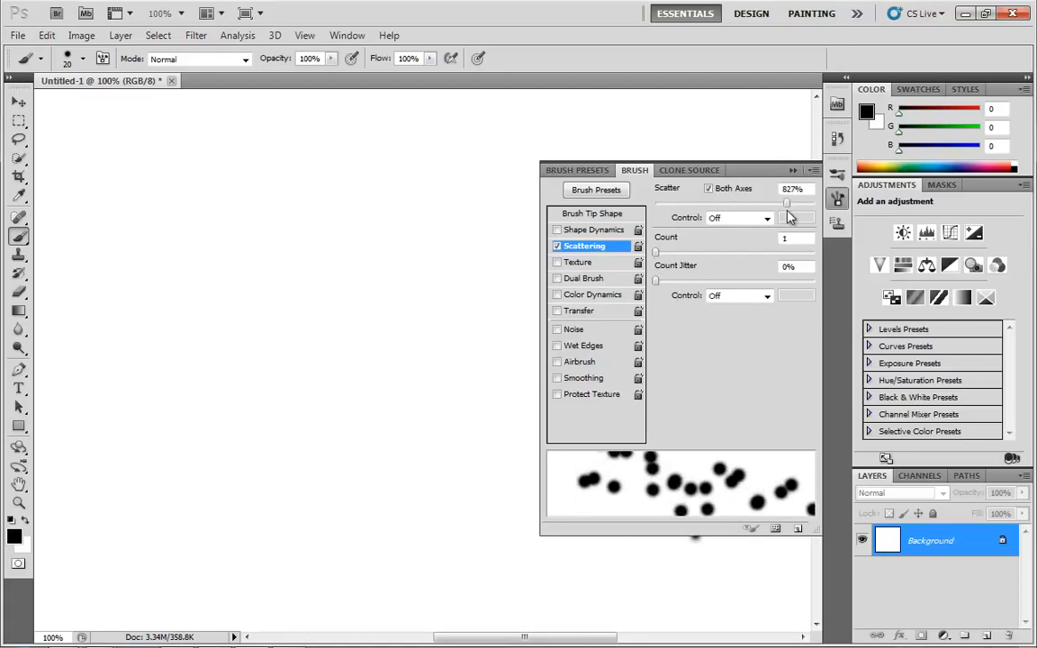
pyautogui.moveTo(677, 253)
pyautogui.mouseDown()
pyautogui.moveTo(805, 260)
pyautogui.moveTo(817, 275)
pyautogui.mouseUp()
pyautogui.moveTo(342, 171)
pyautogui.mouseDown()
pyautogui.moveTo(297, 216)
pyautogui.moveTo(261, 279)
pyautogui.moveTo(326, 396)
pyautogui.moveTo(386, 396)
pyautogui.moveTo(436, 450)
pyautogui.moveTo(335, 381)
pyautogui.mouseUp()
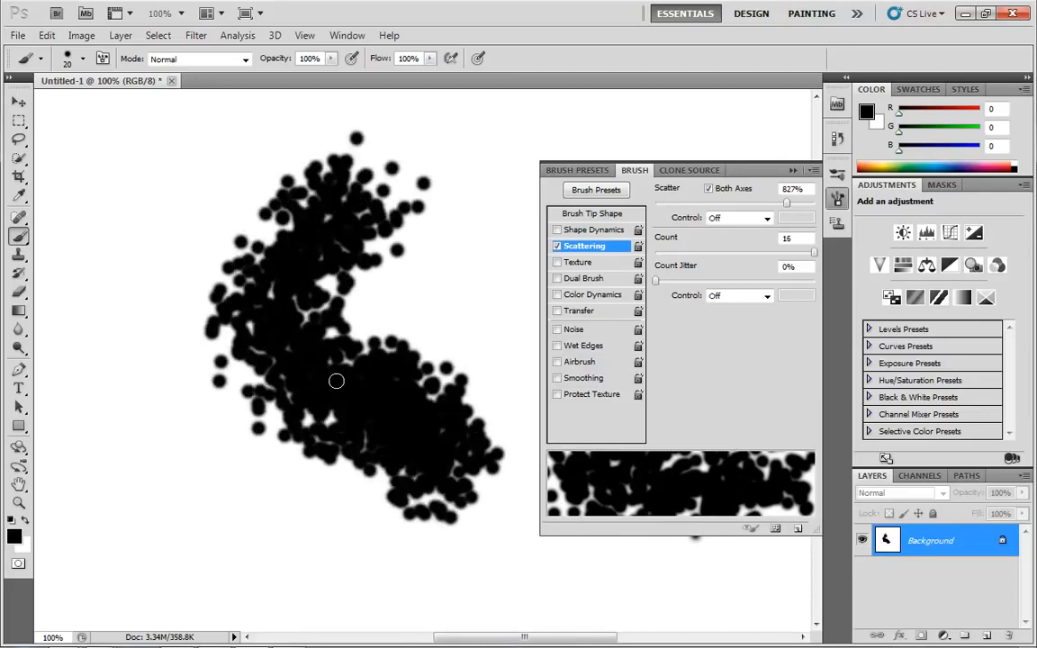
pyautogui.hotkey('ctrl', 'z')
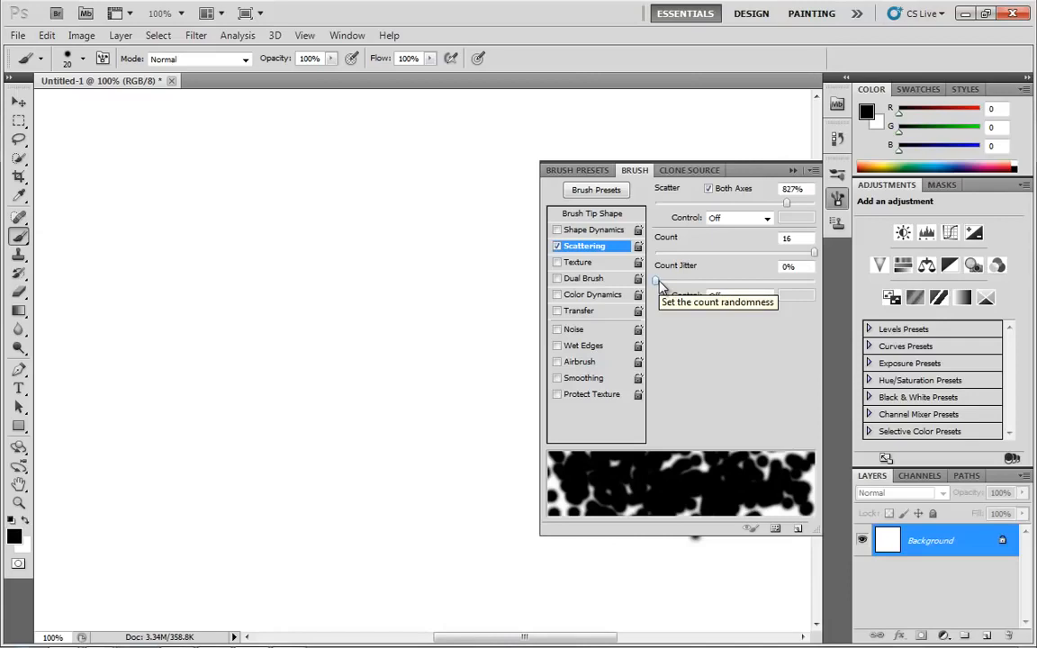
# - Turn off Scattering and turn on Texture using the blue bubbles pattern
pyautogui.click(556, 246)
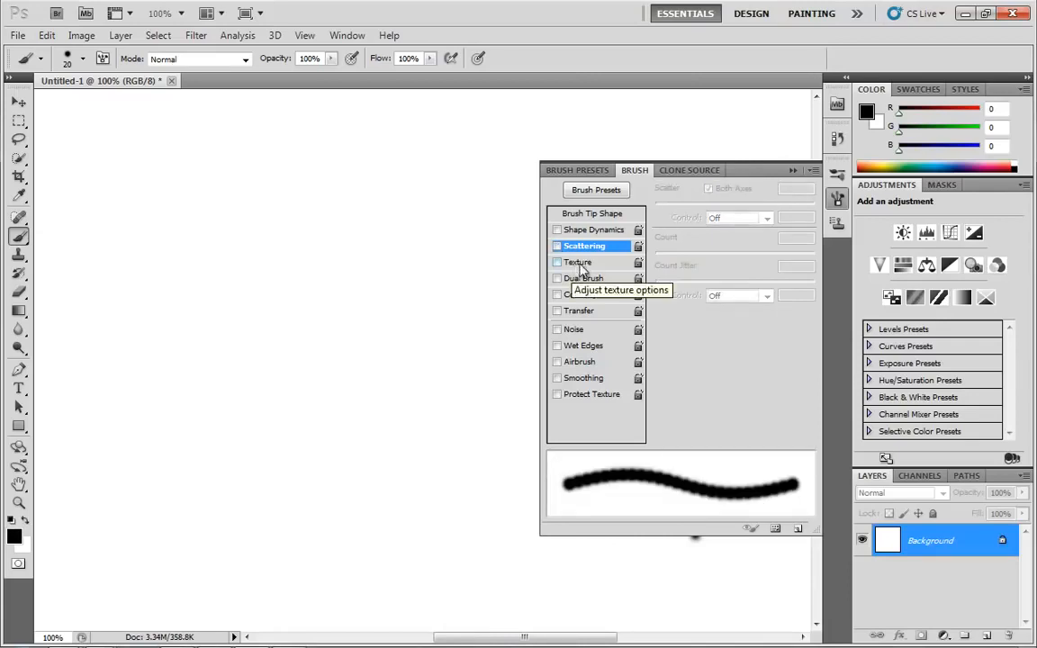
pyautogui.click(582, 262)
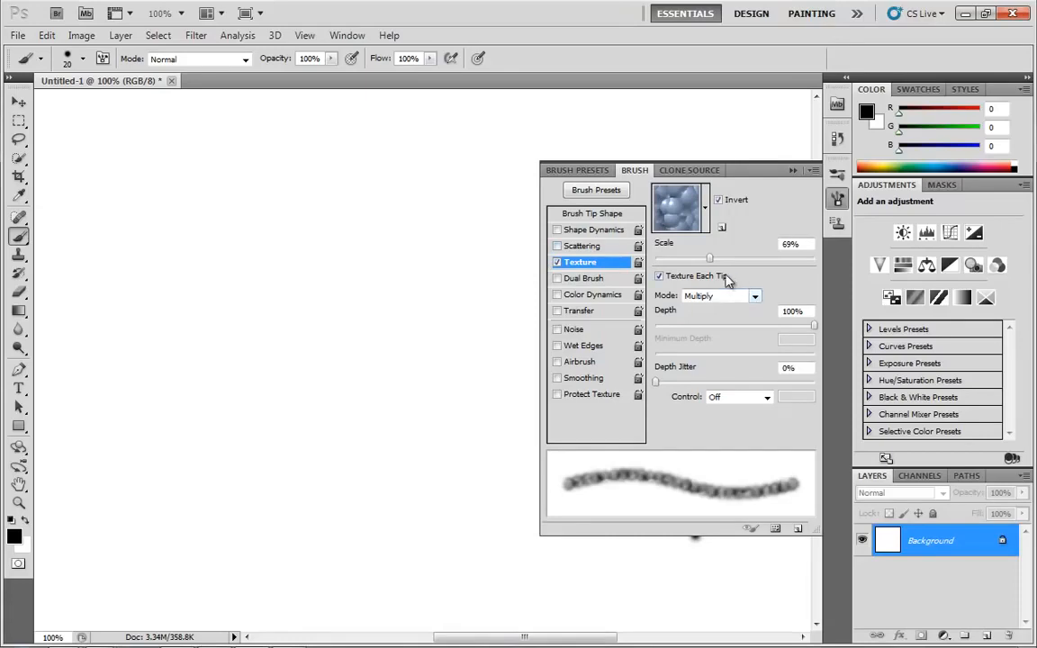
pyautogui.click(680, 225)
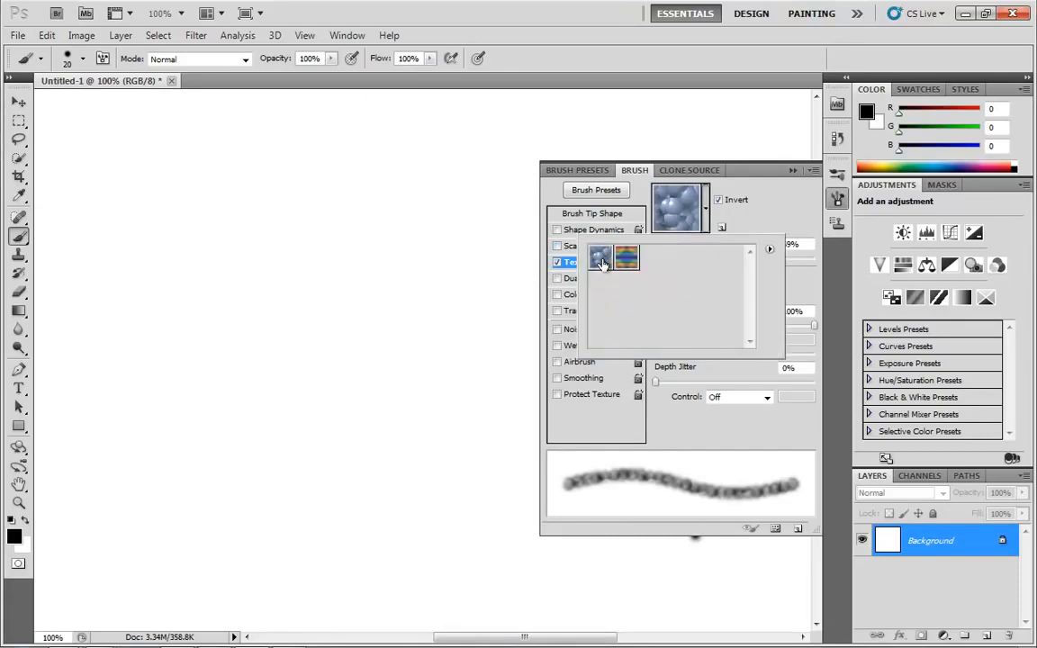
pyautogui.doubleClick(600, 261)
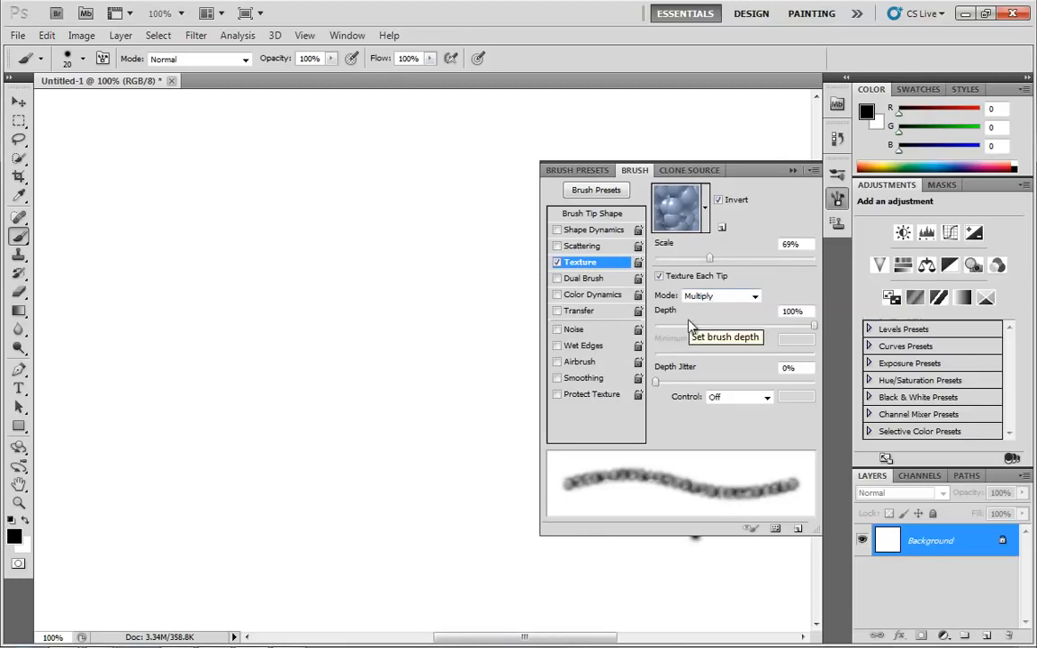
# - Enlarge the brush to 75 px and paint a zigzag stroke with the bubbles texture
pyautogui.click(591, 214)
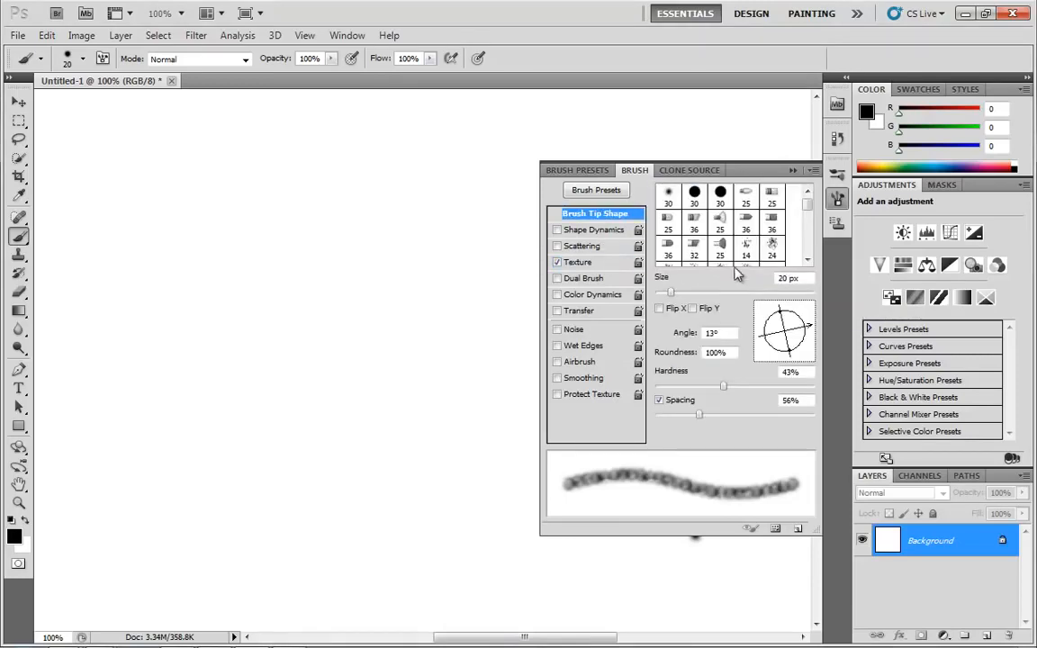
pyautogui.moveTo(688, 292); pyautogui.dragTo(714, 292)
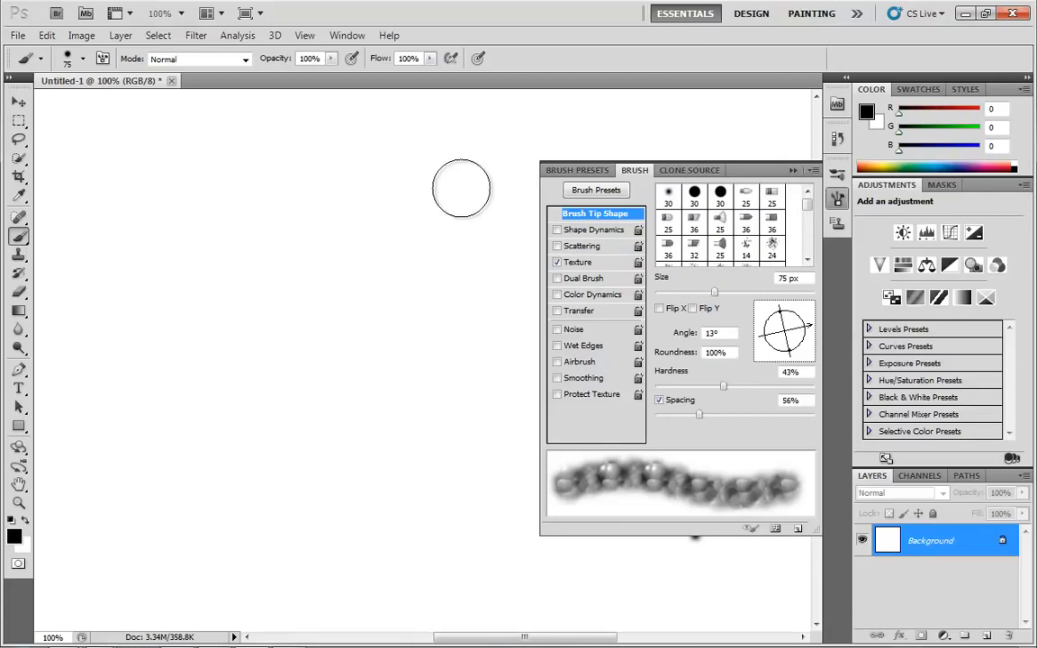
pyautogui.moveTo(455, 209)
pyautogui.mouseDown()
pyautogui.moveTo(411, 215)
pyautogui.moveTo(332, 235)
pyautogui.moveTo(250, 297)
pyautogui.moveTo(235, 356)
pyautogui.moveTo(333, 317)
pyautogui.moveTo(413, 326)
pyautogui.moveTo(334, 411)
pyautogui.moveTo(358, 442)
pyautogui.moveTo(468, 500)
pyautogui.mouseUp()
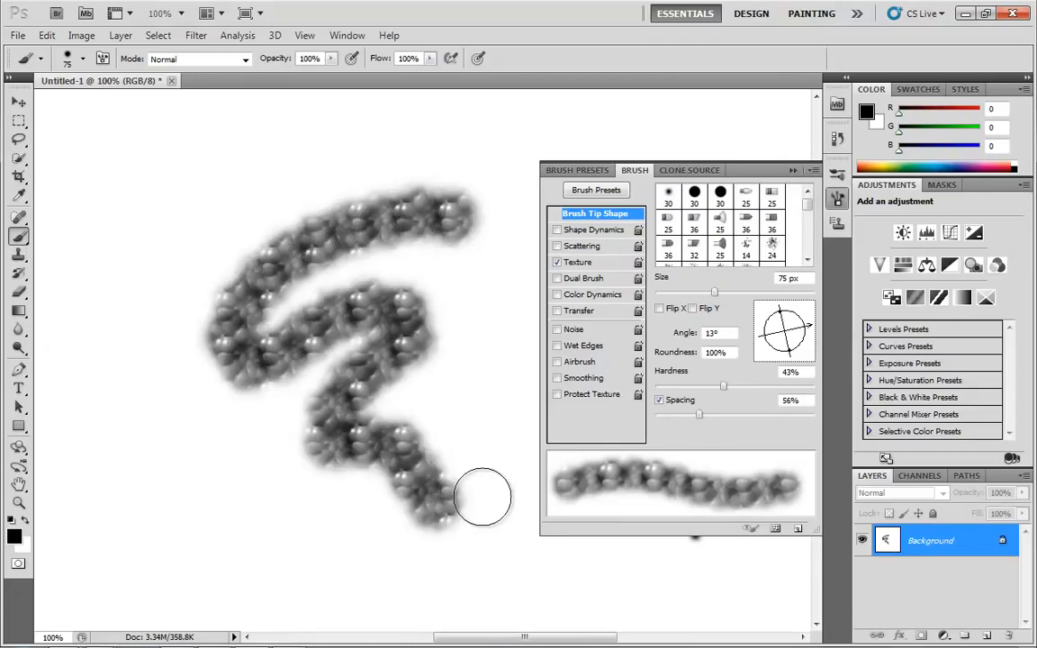
# - Set the texture scale to 27%, try the Subtract, Color Dodge and Hard Mix modes, and return the mode to Multiply
pyautogui.click(581, 262)
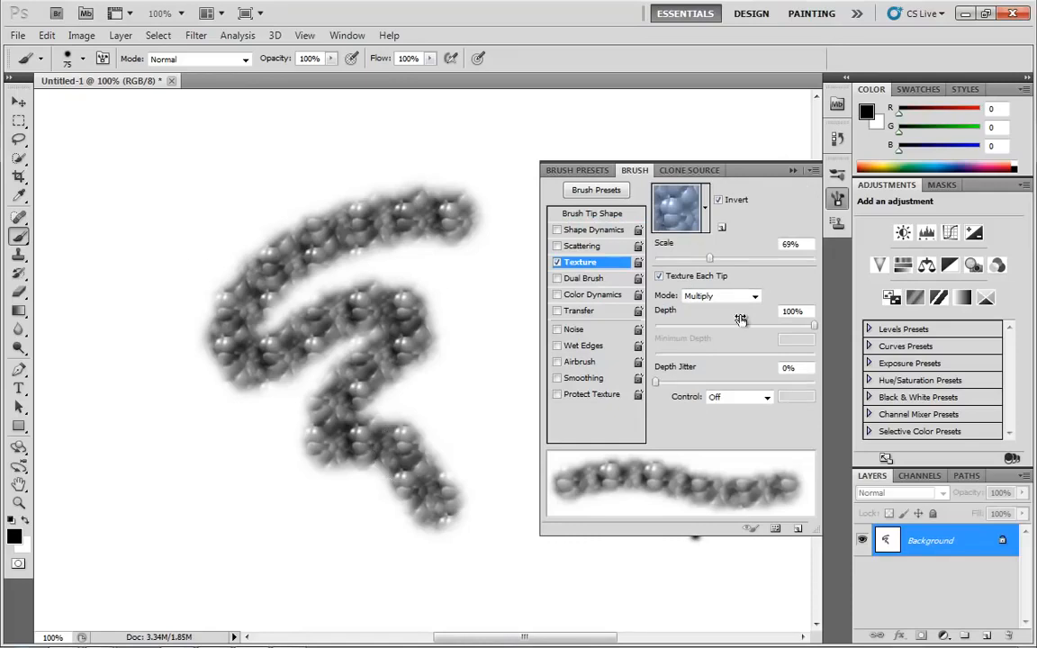
pyautogui.moveTo(711, 260)
pyautogui.mouseDown()
pyautogui.moveTo(779, 261)
pyautogui.moveTo(675, 261)
pyautogui.mouseUp()
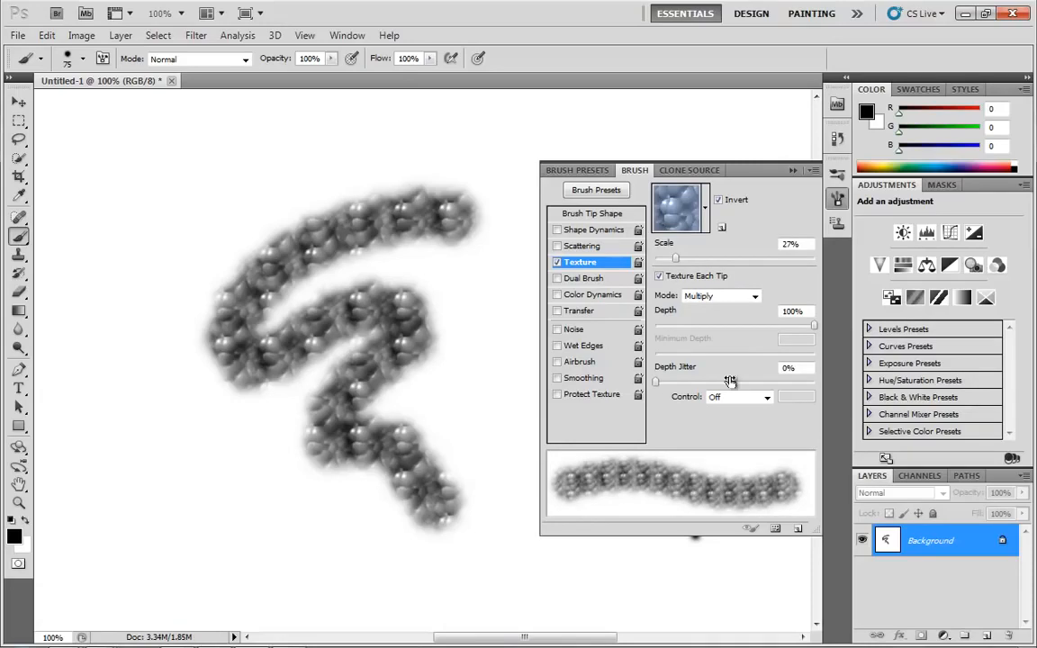
pyautogui.click(729, 298)
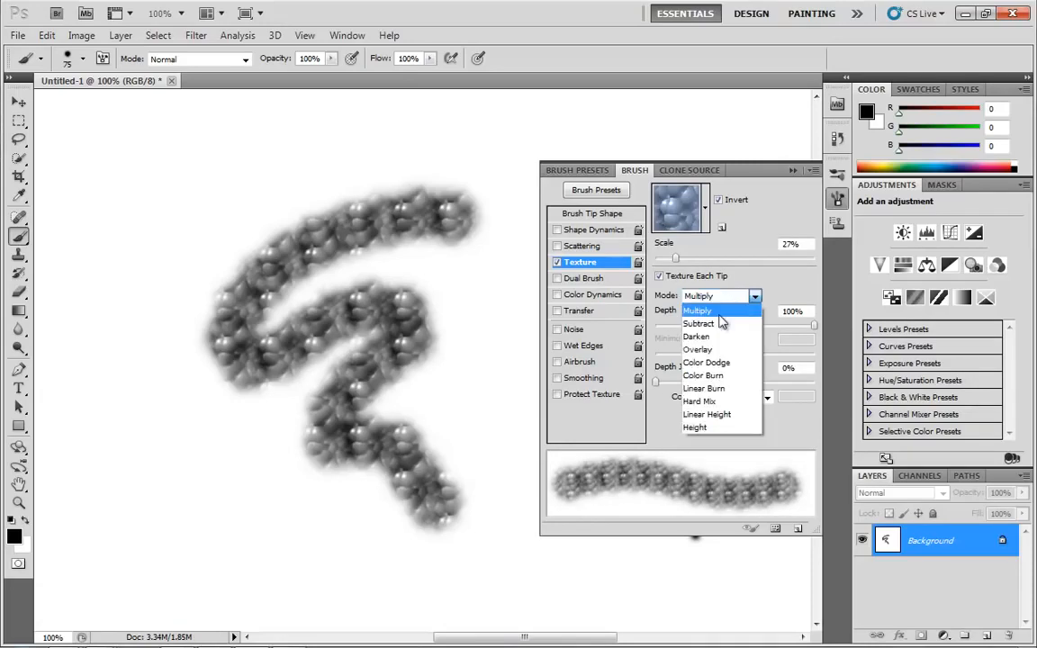
pyautogui.click(713, 330)
pyautogui.click(725, 303)
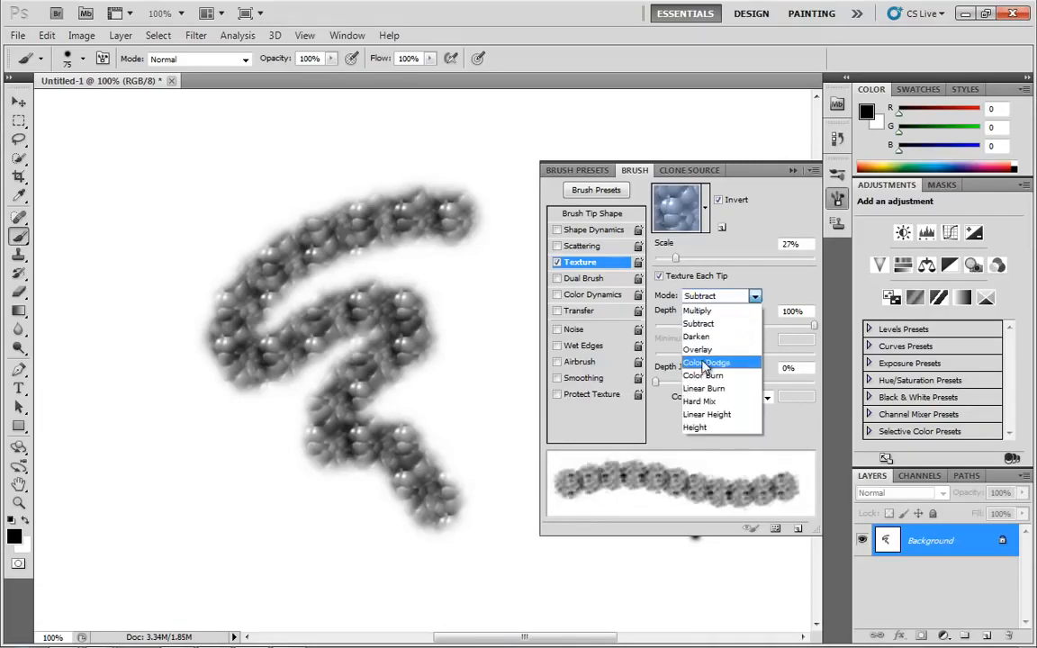
pyautogui.click(707, 360)
pyautogui.click(720, 301)
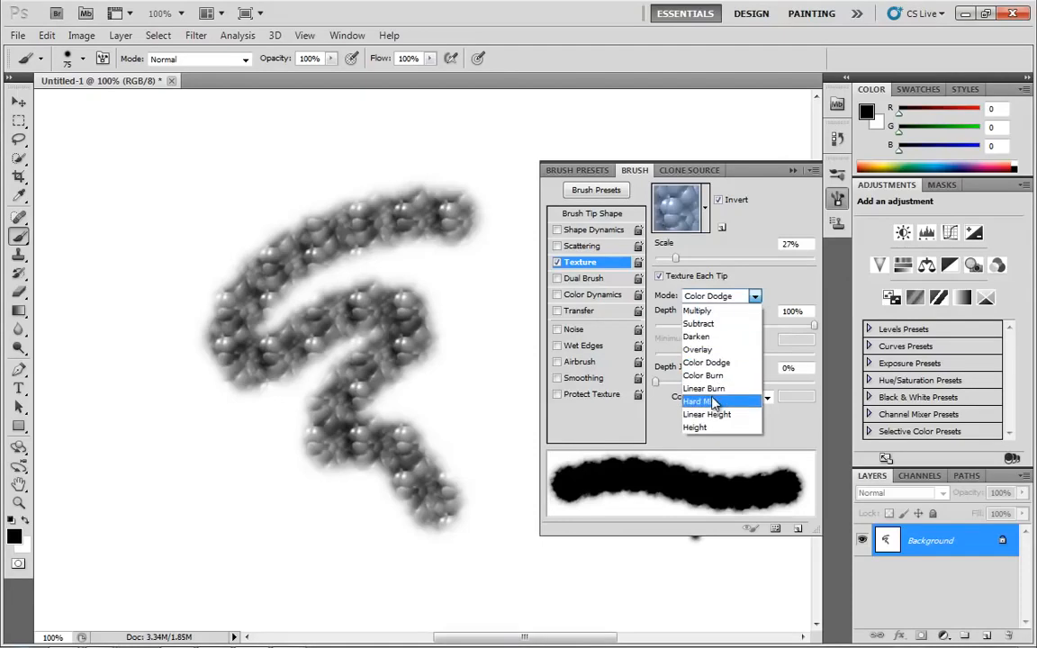
pyautogui.click(711, 400)
pyautogui.click(743, 303)
pyautogui.click(720, 310)
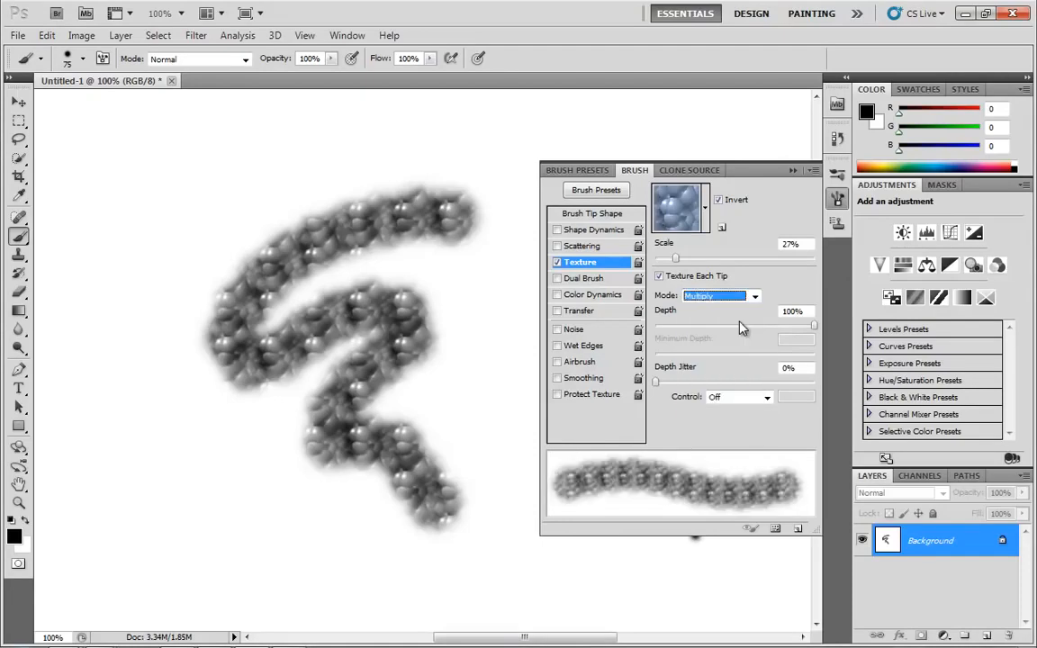
# - Keep the texture depth at 100%, turn off Texture and undo the textured zigzag stroke
pyautogui.moveTo(797, 333)
pyautogui.mouseDown()
pyautogui.moveTo(662, 324)
pyautogui.moveTo(815, 338)
pyautogui.mouseUp()
pyautogui.click(557, 262)
pyautogui.hotkey('ctrl', 'z')
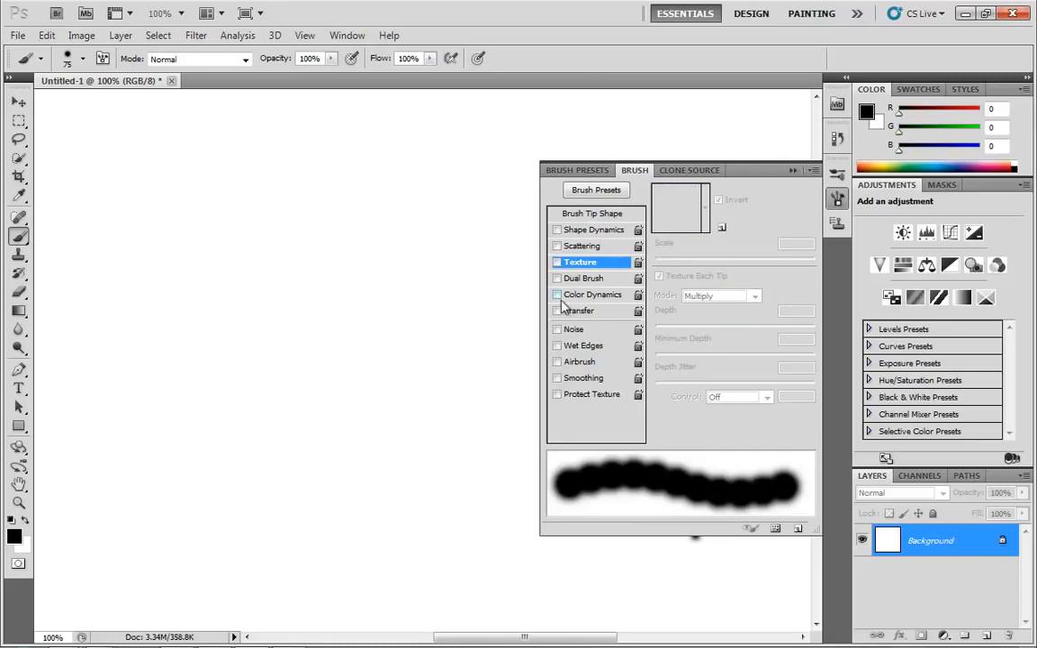
# - Turn on Dual Brush and make the soft round 30 px tip the main brush with 85% spacing
pyautogui.click(585, 280)
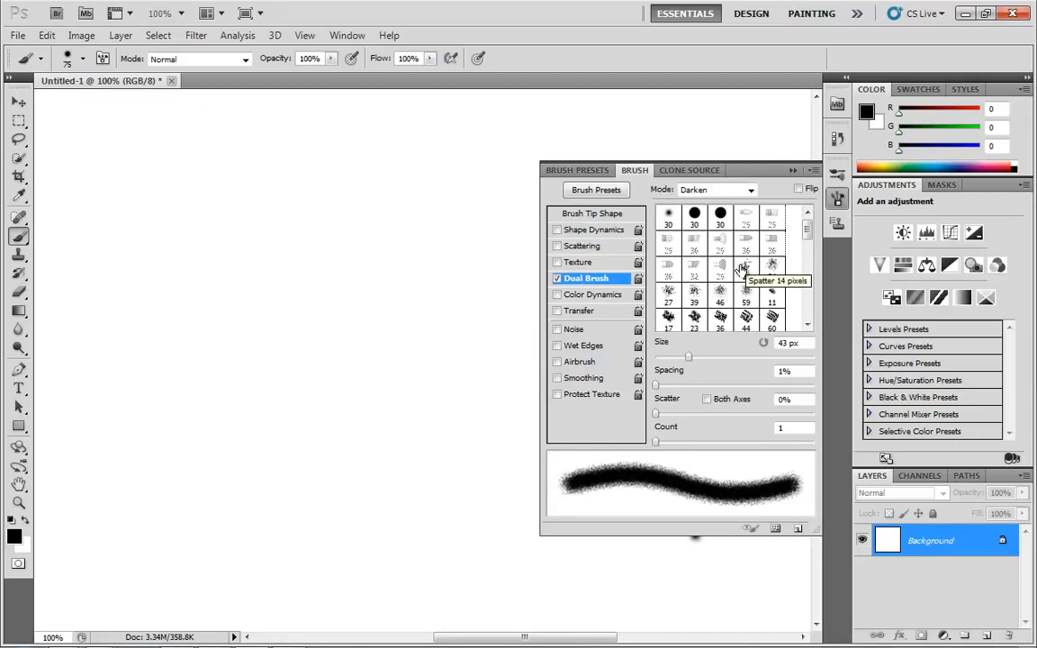
pyautogui.click(613, 219)
pyautogui.click(667, 196)
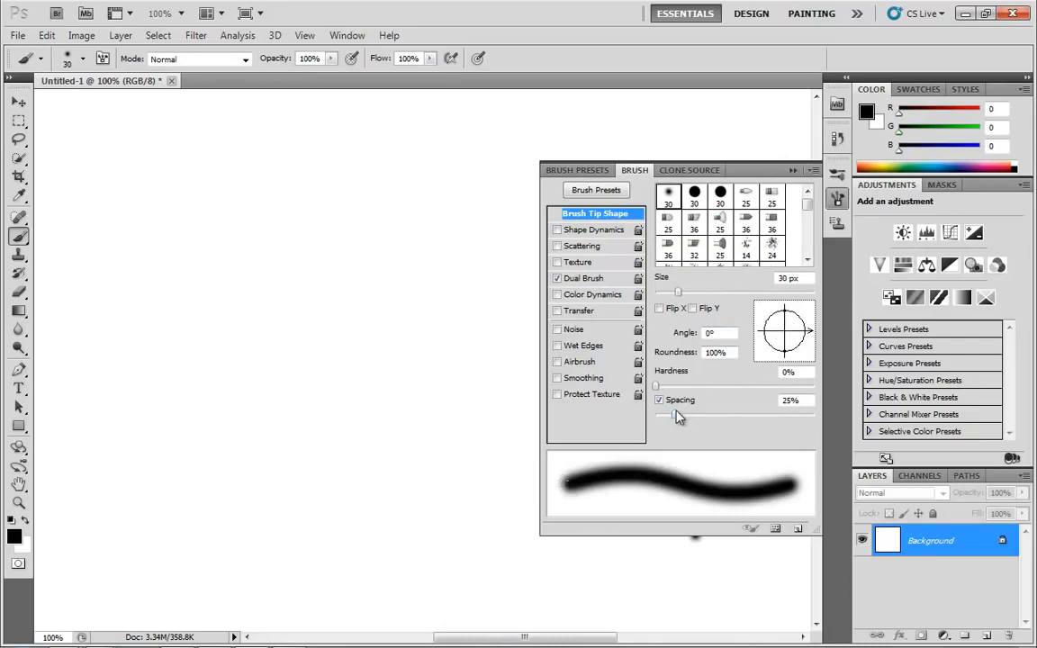
pyautogui.moveTo(675, 414); pyautogui.dragTo(721, 414)
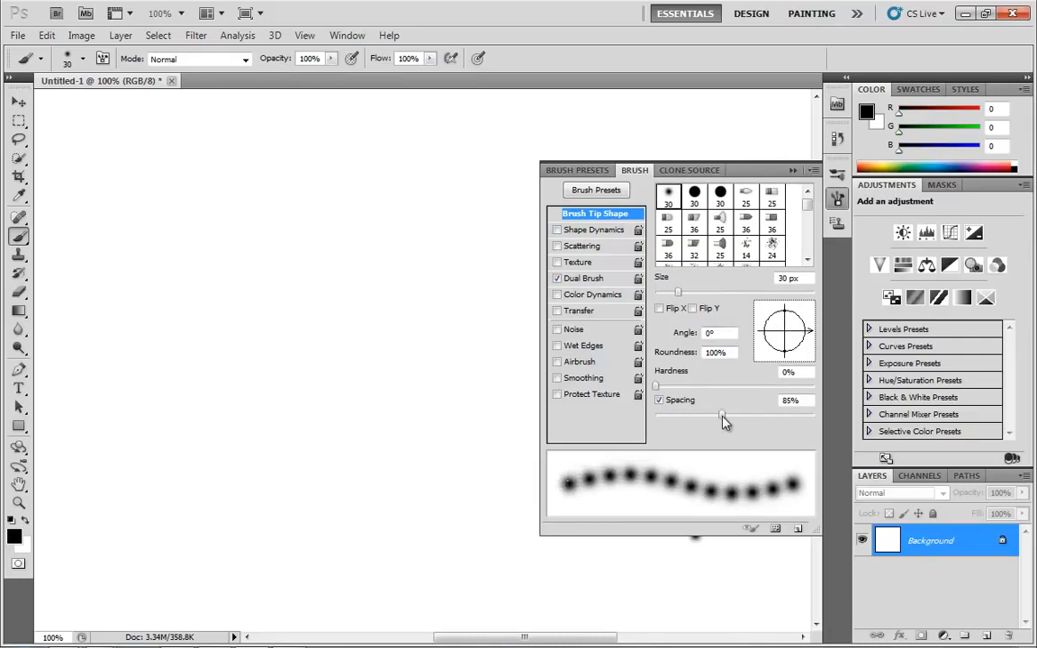
# - Set the dual brush's textured 36 px tip to a size of 89 px and a spacing of 120%
pyautogui.click(586, 279)
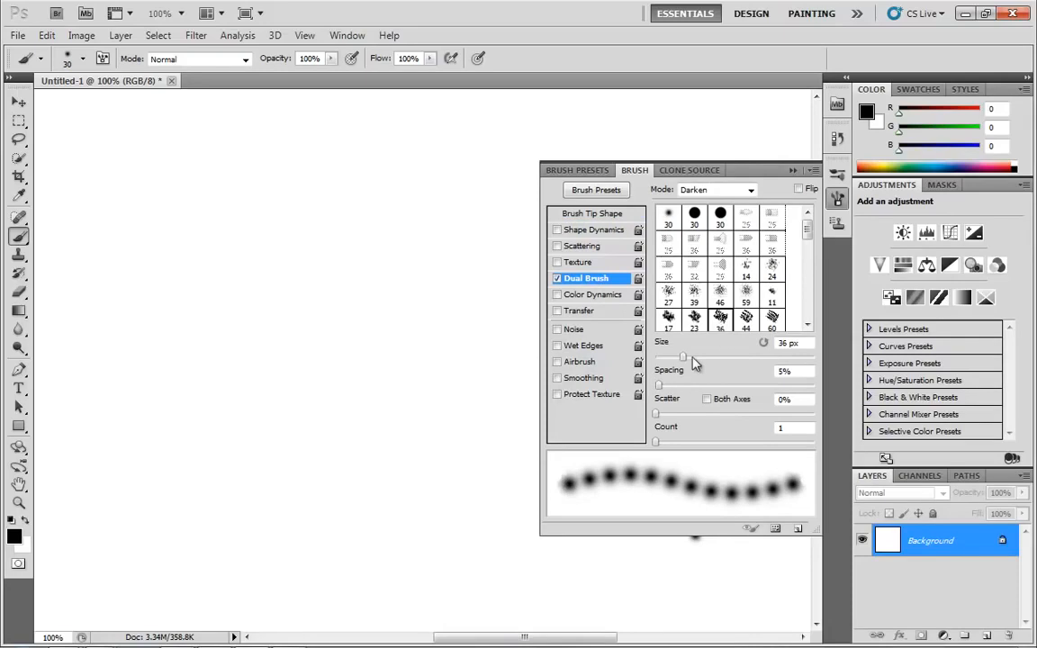
pyautogui.moveTo(729, 362)
pyautogui.mouseDown()
pyautogui.moveTo(771, 364)
pyautogui.moveTo(726, 358)
pyautogui.mouseUp()
pyautogui.moveTo(659, 385); pyautogui.dragTo(717, 400)
pyautogui.moveTo(726, 398); pyautogui.dragTo(741, 398)
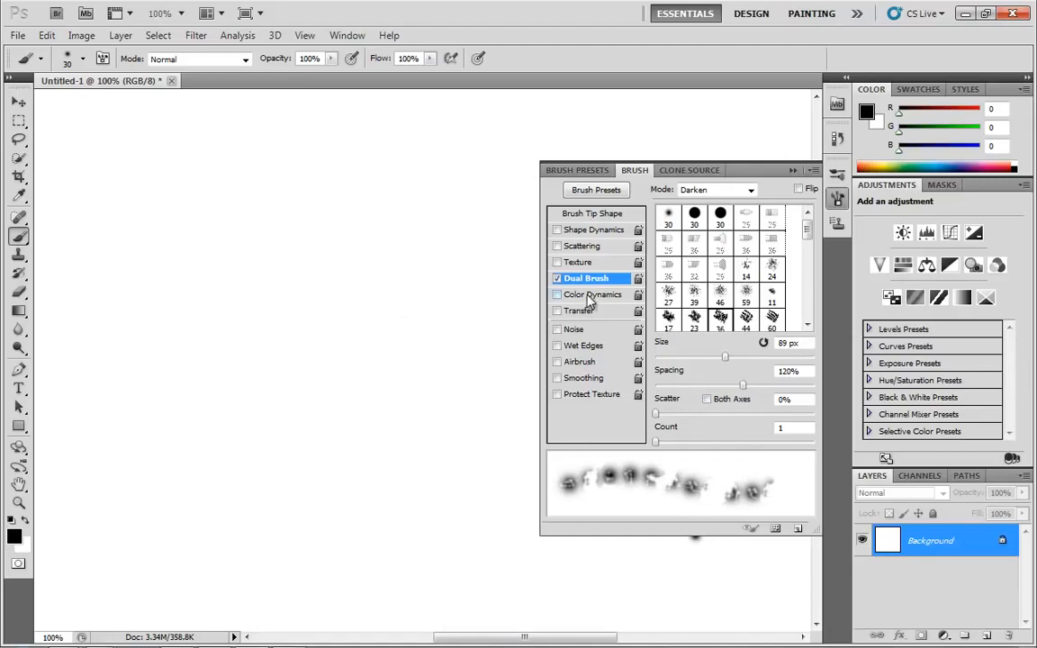
# - Reduce the main tip's spacing to 32%, paint a long curved stroke with the dual brush and undo it
pyautogui.click(594, 215)
pyautogui.moveTo(715, 421); pyautogui.dragTo(677, 420)
pyautogui.moveTo(335, 196)
pyautogui.mouseDown()
pyautogui.moveTo(292, 372)
pyautogui.moveTo(308, 470)
pyautogui.moveTo(433, 513)
pyautogui.moveTo(389, 360)
pyautogui.moveTo(397, 248)
pyautogui.mouseUp()
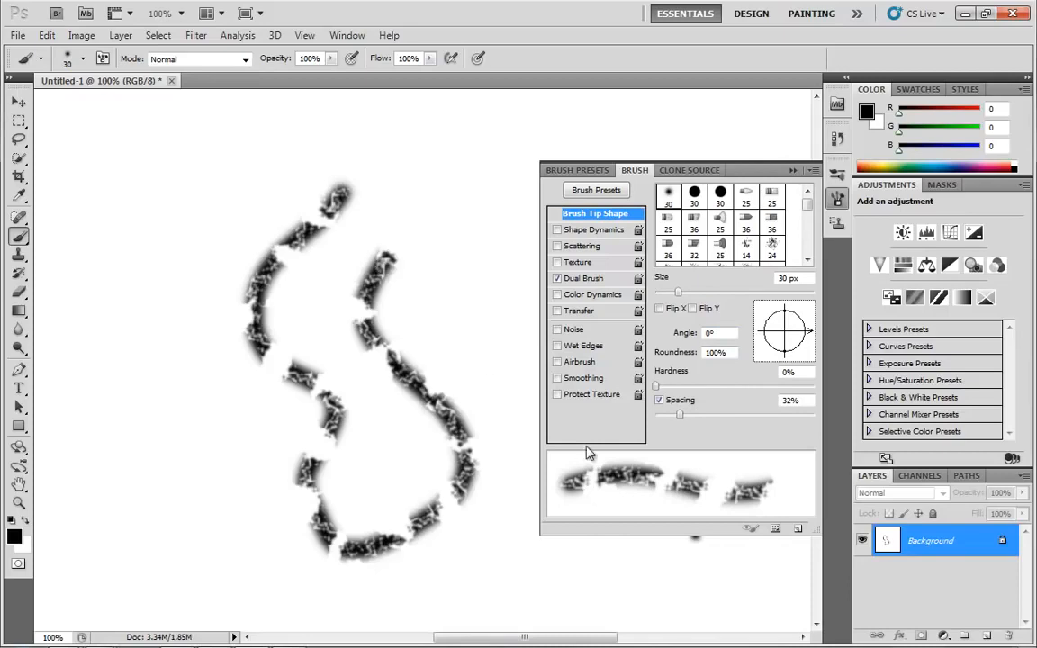
pyautogui.hotkey('ctrl', 'z')
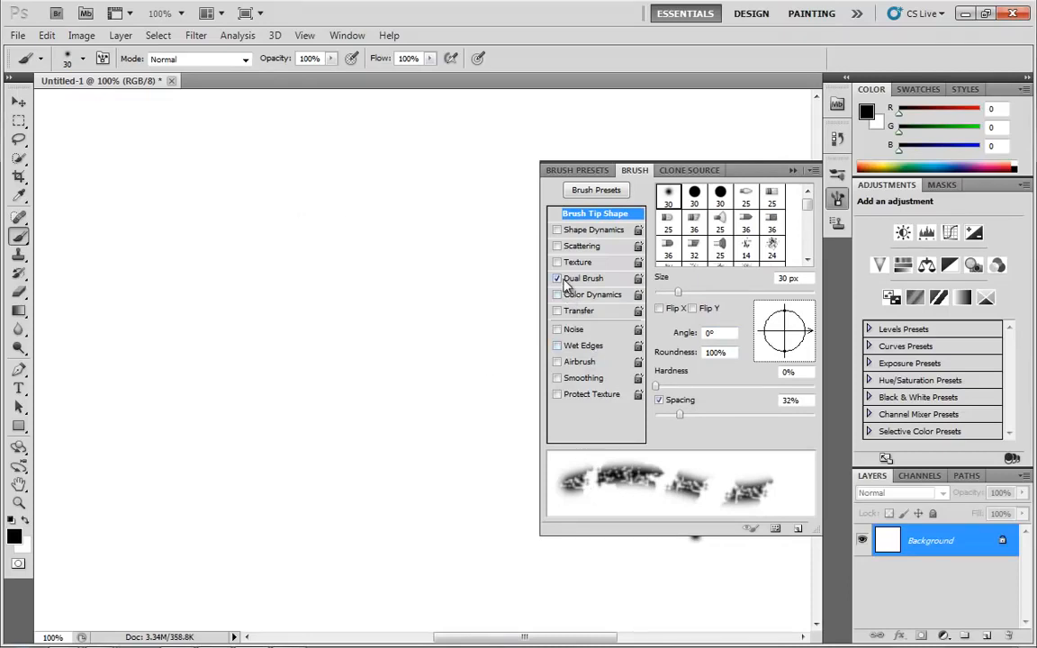
# - Turn off Dual Brush and turn on Color Dynamics for the brush
pyautogui.click(557, 278)
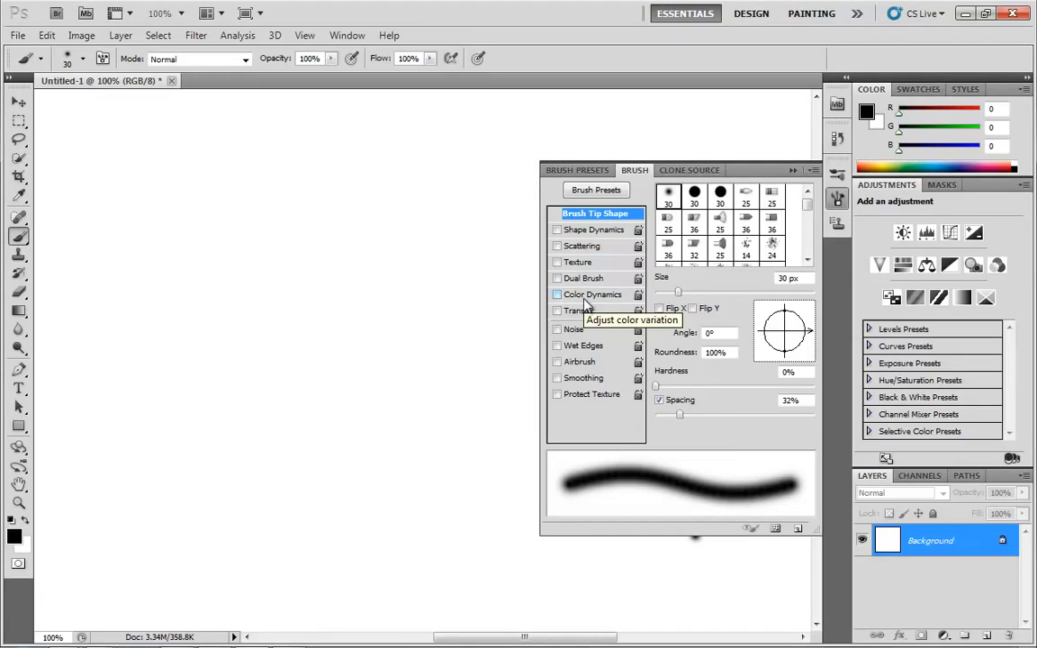
pyautogui.click(585, 298)
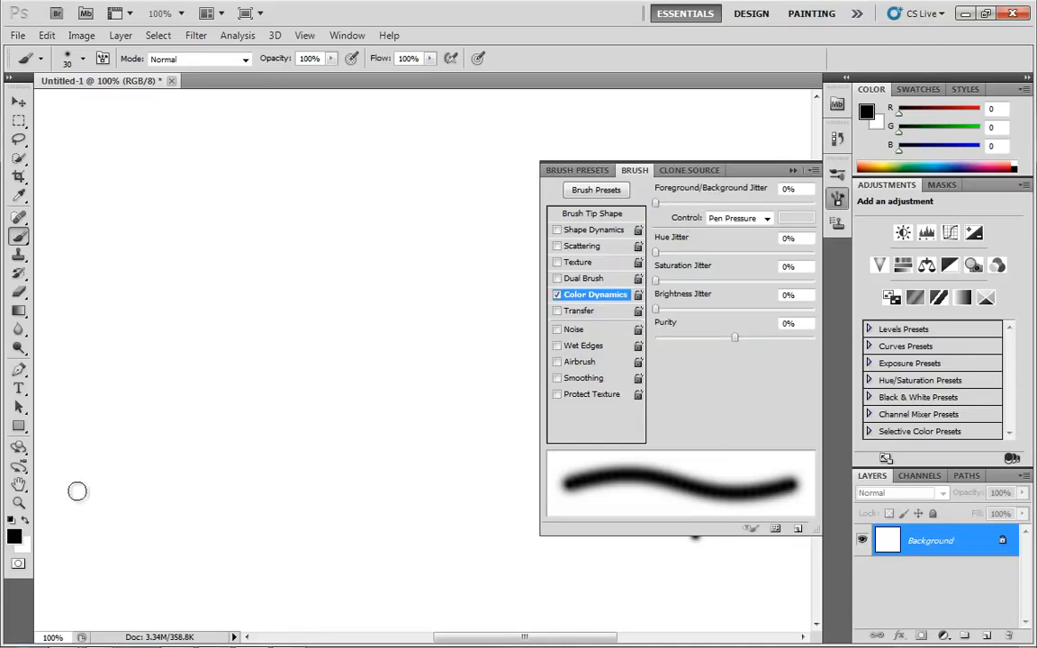
# - Set the foreground color to pure red and the background color to bright green with a hue of 117°
pyautogui.click(14, 535)
pyautogui.click(509, 185)
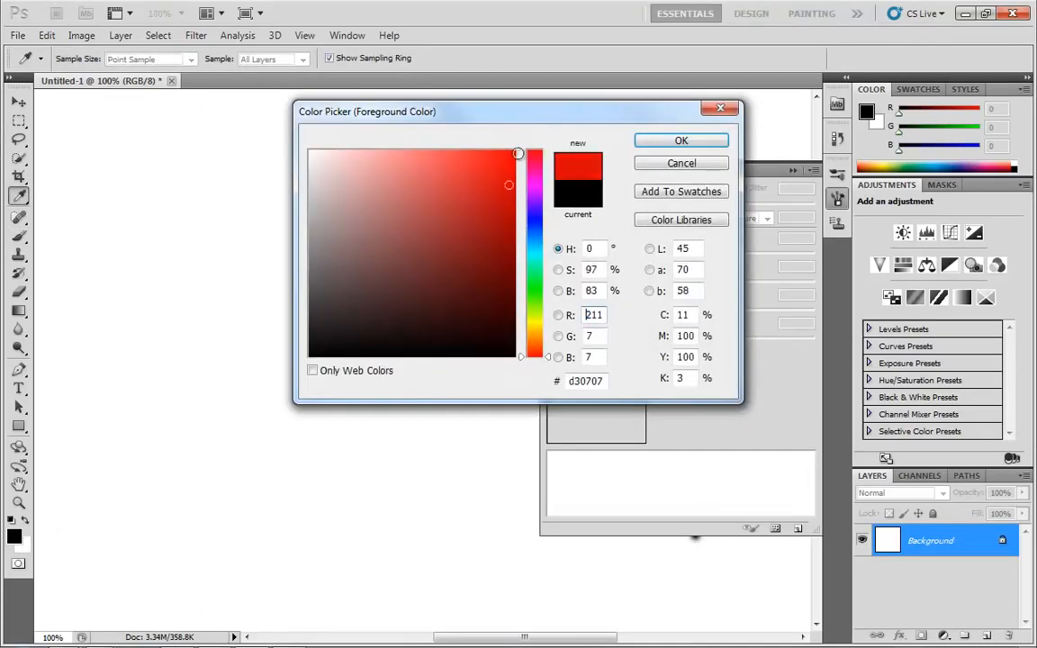
pyautogui.click(517, 153)
pyautogui.click(681, 142)
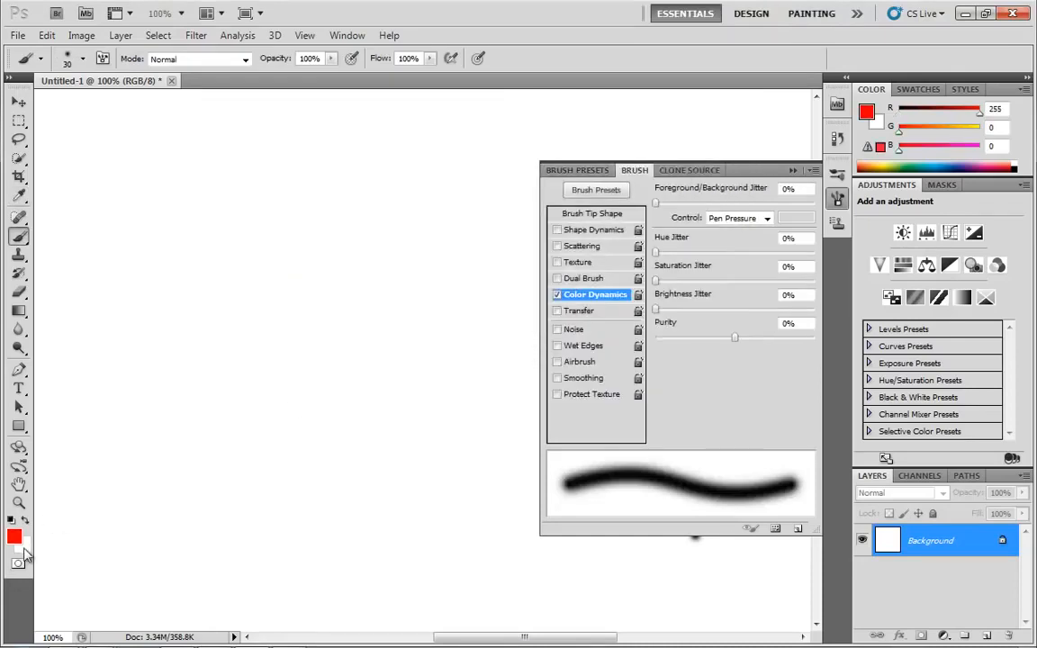
pyautogui.click(23, 548)
pyautogui.click(532, 290)
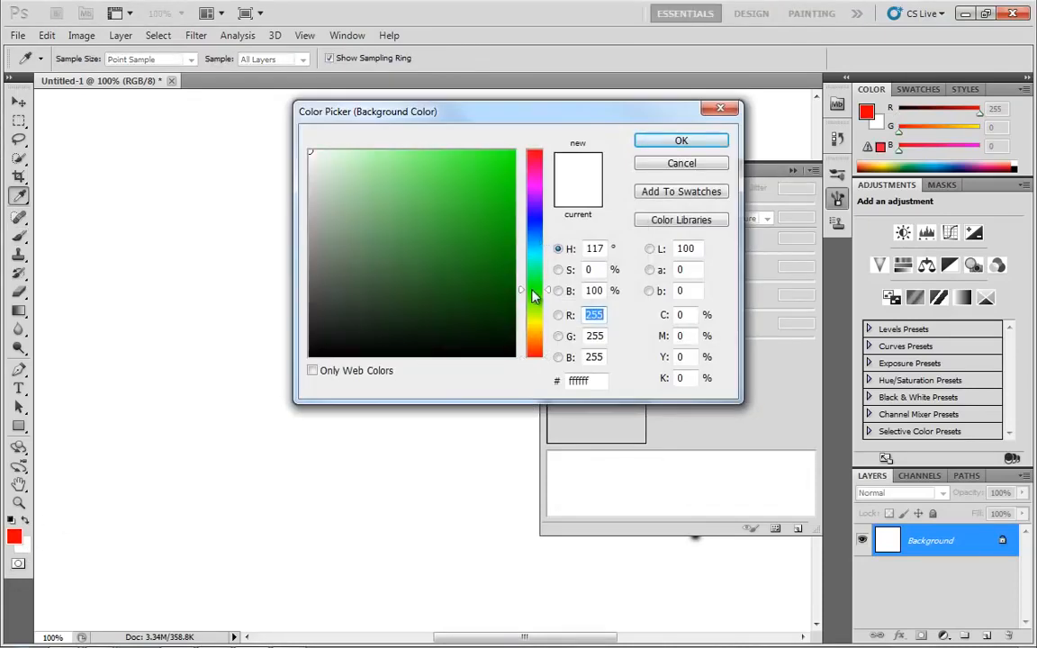
pyautogui.click(514, 151)
pyautogui.click(707, 140)
pyautogui.press('b')
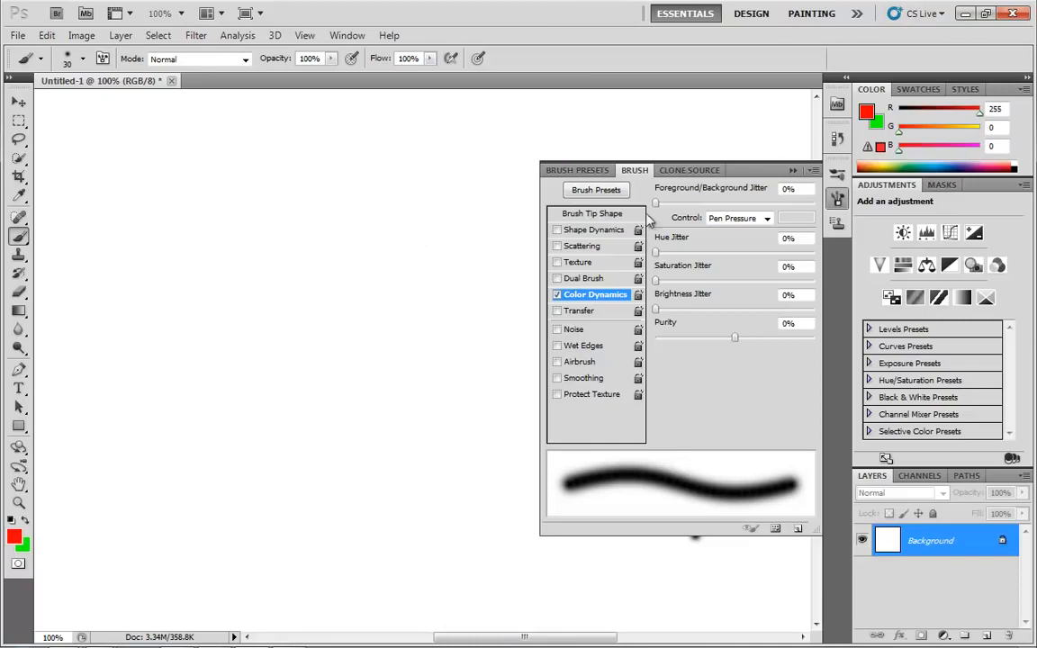
# - Set Foreground/Background Jitter to 100% with its control Off, paint a test stroke and undo it
pyautogui.moveTo(695, 204); pyautogui.dragTo(815, 203)
pyautogui.click(763, 221)
pyautogui.click(720, 231)
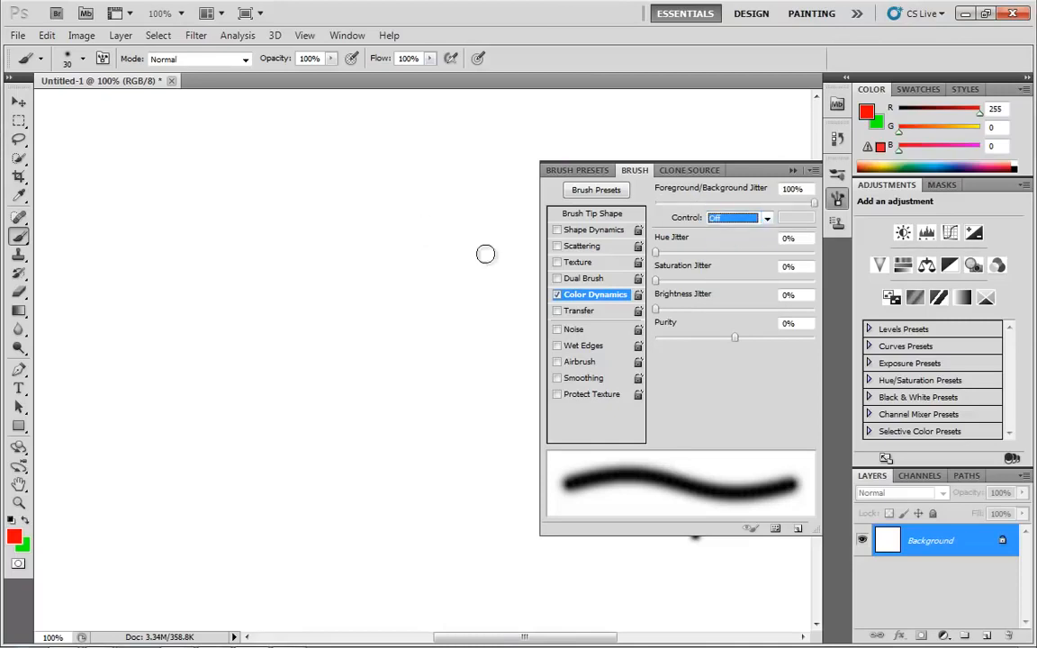
pyautogui.moveTo(371, 243)
pyautogui.mouseDown()
pyautogui.moveTo(285, 308)
pyautogui.moveTo(254, 353)
pyautogui.moveTo(221, 457)
pyautogui.moveTo(256, 506)
pyautogui.moveTo(452, 412)
pyautogui.moveTo(455, 314)
pyautogui.moveTo(400, 332)
pyautogui.moveTo(350, 426)
pyautogui.moveTo(417, 234)
pyautogui.moveTo(391, 164)
pyautogui.moveTo(149, 287)
pyautogui.moveTo(134, 401)
pyautogui.moveTo(228, 495)
pyautogui.moveTo(373, 541)
pyautogui.moveTo(537, 527)
pyautogui.moveTo(519, 454)
pyautogui.mouseUp()
pyautogui.hotkey('ctrl', 'alt', 'z')
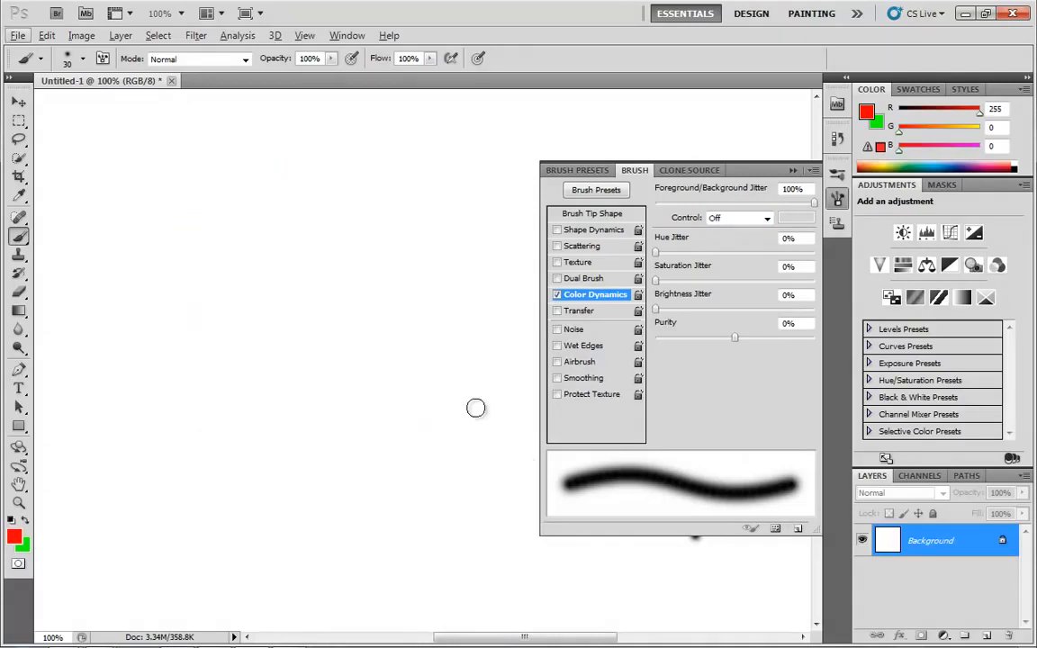
# - Return Foreground/Background Jitter to 0% and set its control to Pen Pressure
pyautogui.moveTo(743, 203); pyautogui.dragTo(657, 203)
pyautogui.click(738, 218)
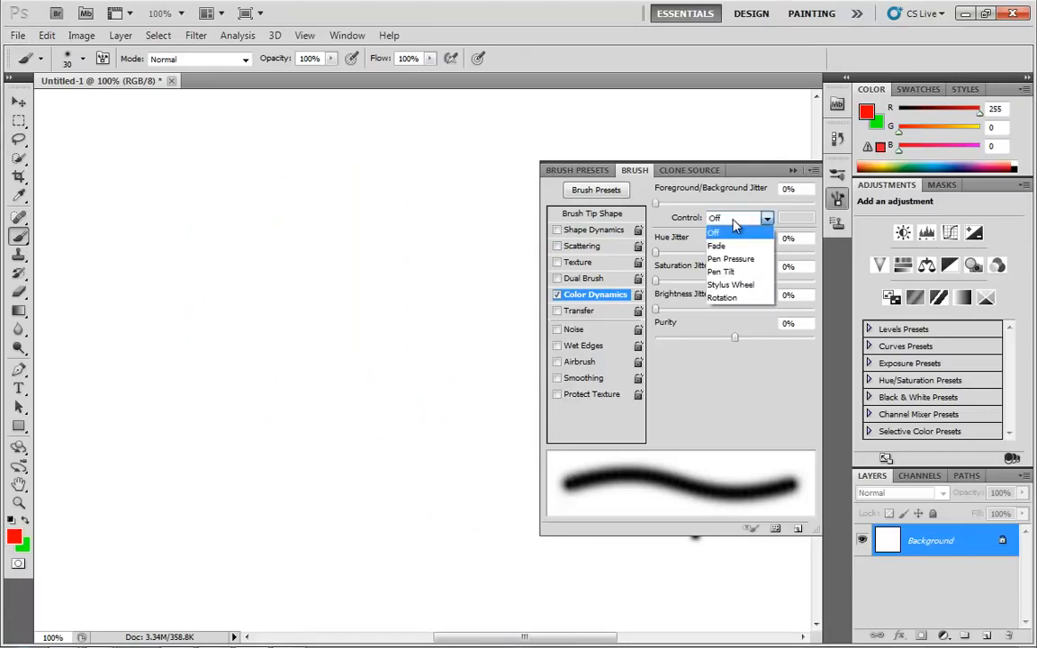
pyautogui.click(731, 259)
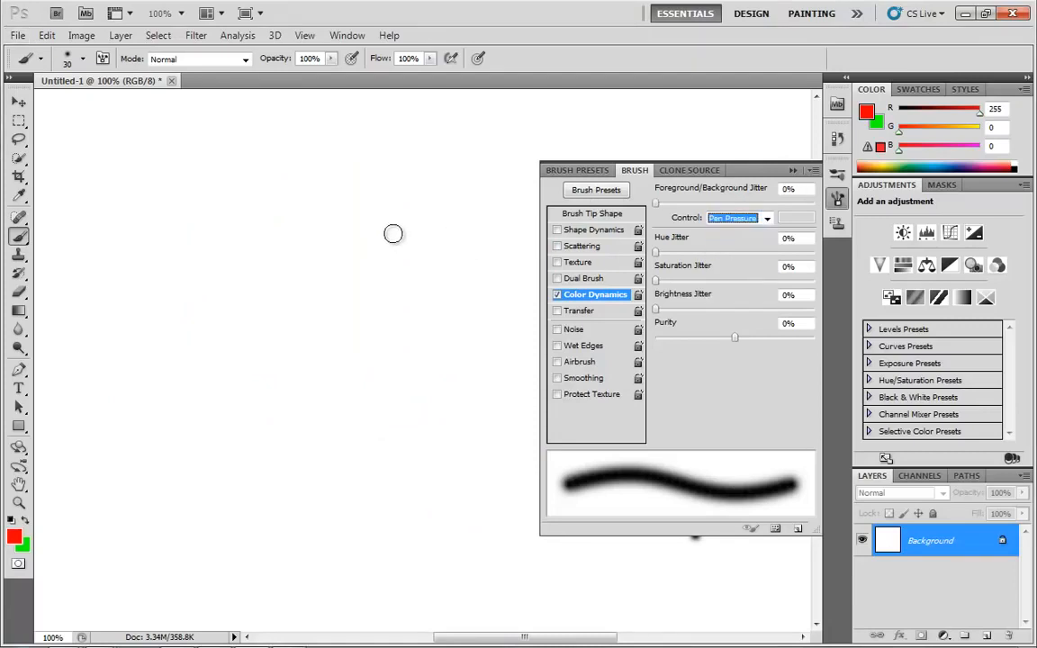
# - Test the pen-pressure color change with dabs and strokes up to 100 px, undoing them and turning off Color Dynamics
pyautogui.press(']')
pyautogui.click(401, 230)
pyautogui.press(']')
pyautogui.press(']')
pyautogui.press(']')
pyautogui.press(']')
pyautogui.press(']')
pyautogui.press(']')
pyautogui.press(']')
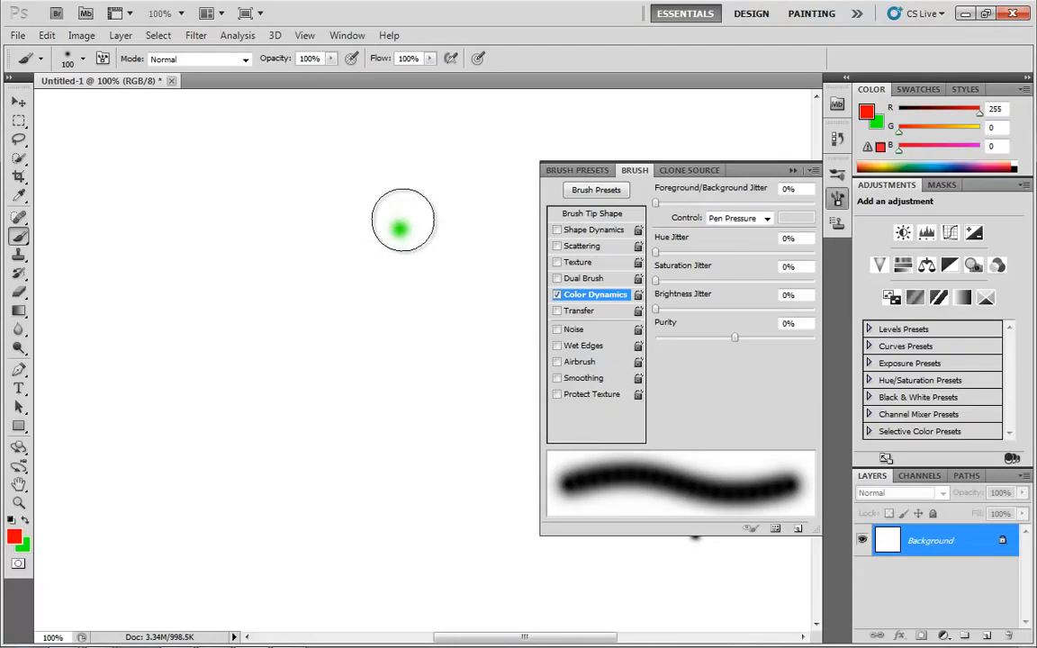
pyautogui.click(392, 230)
pyautogui.moveTo(392, 230)
pyautogui.mouseDown()
pyautogui.moveTo(245, 277)
pyautogui.moveTo(204, 318)
pyautogui.moveTo(198, 365)
pyautogui.moveTo(222, 394)
pyautogui.moveTo(248, 400)
pyautogui.moveTo(413, 326)
pyautogui.moveTo(459, 318)
pyautogui.moveTo(476, 330)
pyautogui.moveTo(478, 361)
pyautogui.moveTo(465, 413)
pyautogui.moveTo(439, 438)
pyautogui.moveTo(348, 472)
pyautogui.moveTo(264, 522)
pyautogui.moveTo(255, 561)
pyautogui.moveTo(268, 525)
pyautogui.moveTo(310, 483)
pyautogui.moveTo(435, 413)
pyautogui.mouseUp()
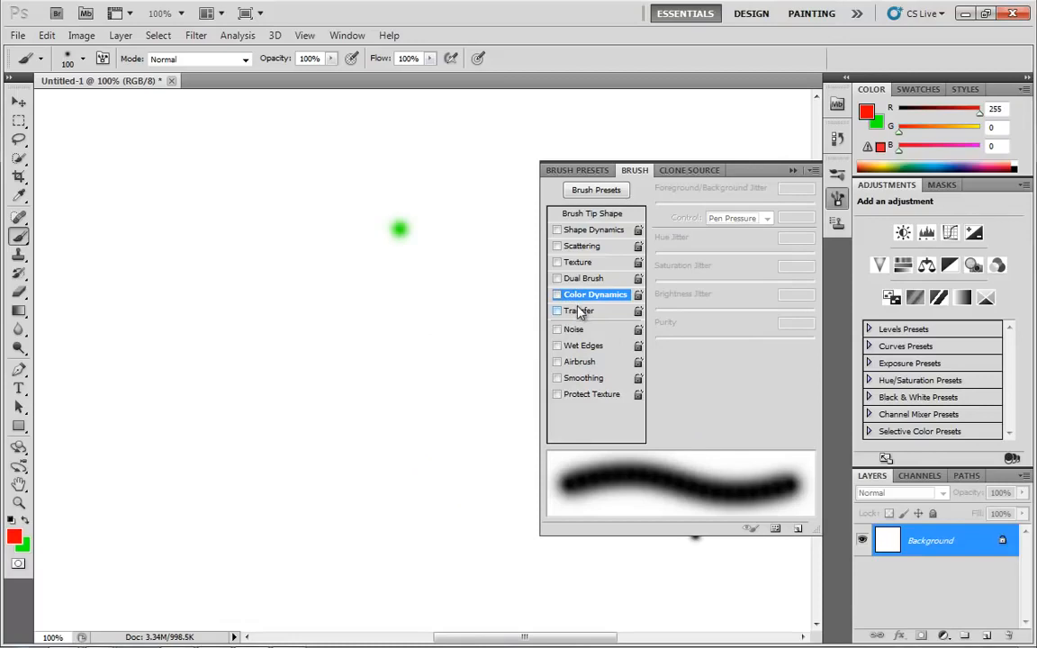
pyautogui.hotkey('ctrl', 'alt', 'z')
# - Turn on Transfer with Opacity Jitter at 100%, paint a long looping red stroke and undo it
pyautogui.click(589, 313)
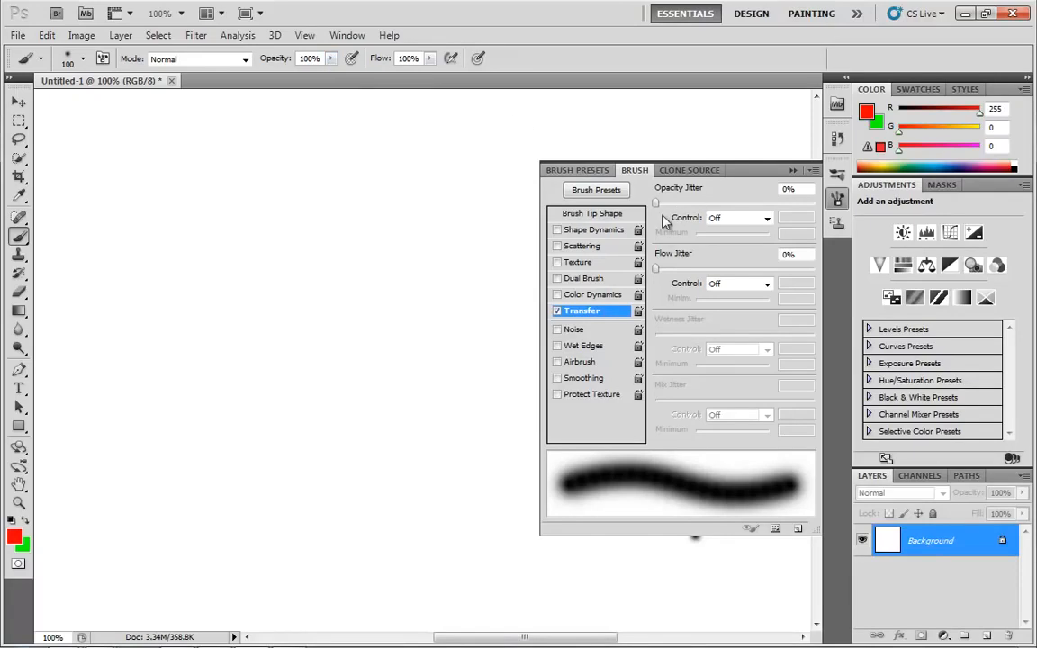
pyautogui.moveTo(720, 205); pyautogui.dragTo(815, 202)
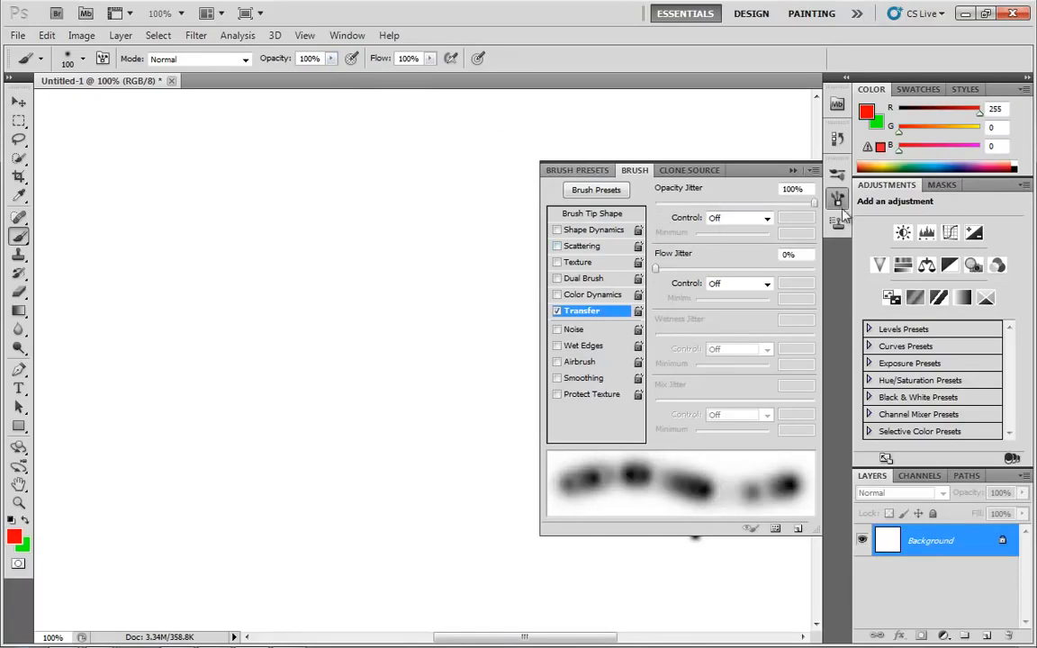
pyautogui.moveTo(349, 212)
pyautogui.mouseDown()
pyautogui.moveTo(263, 250)
pyautogui.moveTo(178, 308)
pyautogui.moveTo(154, 376)
pyautogui.moveTo(203, 458)
pyautogui.moveTo(289, 506)
pyautogui.moveTo(455, 510)
pyautogui.moveTo(487, 448)
pyautogui.moveTo(320, 414)
pyautogui.moveTo(276, 358)
pyautogui.moveTo(412, 308)
pyautogui.moveTo(476, 263)
pyautogui.moveTo(438, 173)
pyautogui.moveTo(384, 136)
pyautogui.moveTo(189, 173)
pyautogui.moveTo(71, 232)
pyautogui.moveTo(119, 434)
pyautogui.moveTo(220, 528)
pyautogui.moveTo(367, 585)
pyautogui.moveTo(555, 579)
pyautogui.mouseUp()
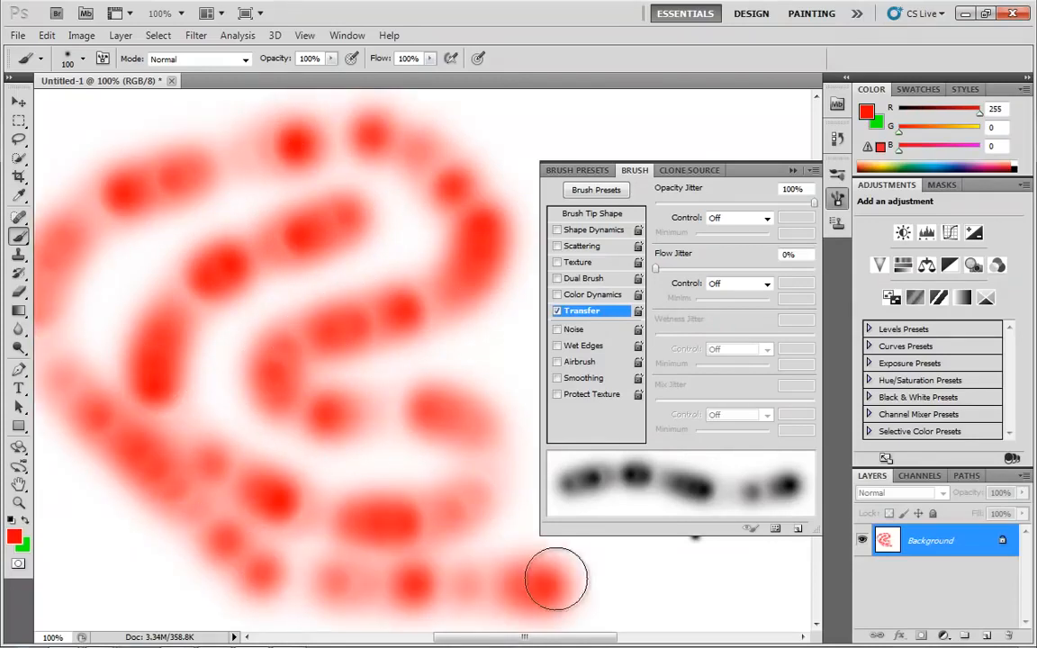
pyautogui.hotkey('ctrl', 'z')
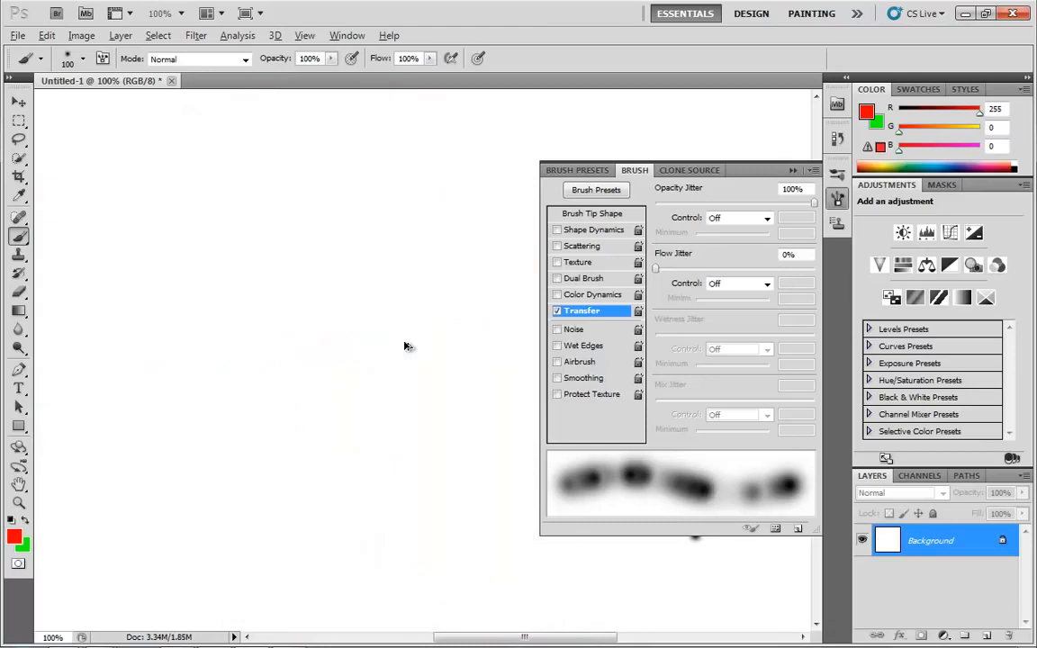
# - Return Opacity Jitter to 0% and turn off Transfer
pyautogui.moveTo(729, 198); pyautogui.dragTo(566, 186)
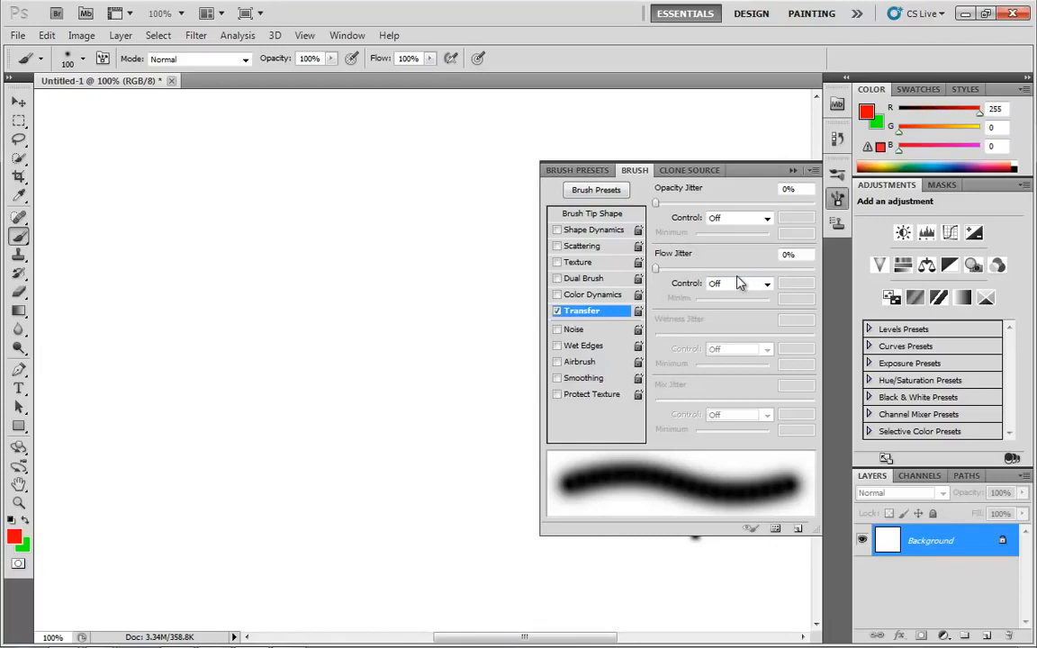
pyautogui.click(557, 311)
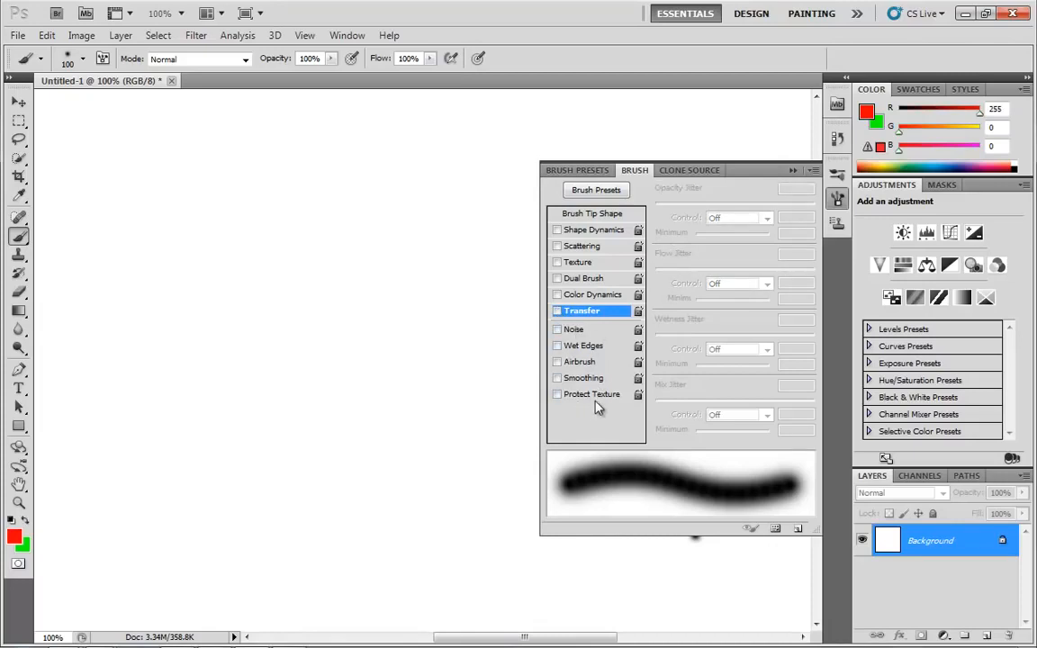
# - Toggle Noise on and off and test Wet Edges with a broad overlapping red stroke, turning it off and undoing the stroke
pyautogui.click(557, 330)
pyautogui.click(578, 331)
pyautogui.click(583, 345)
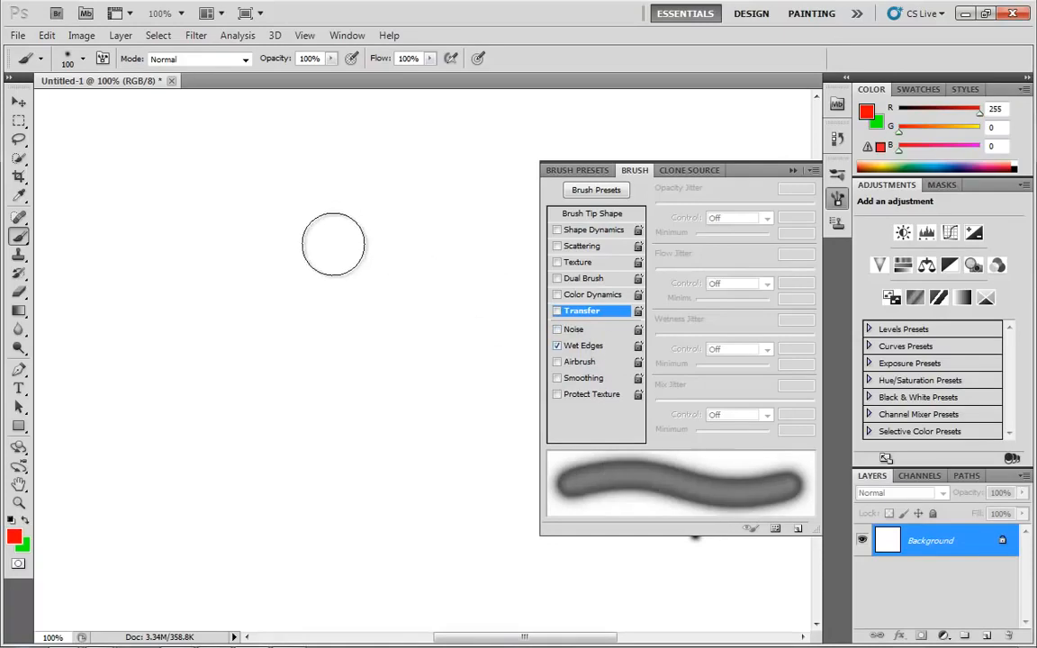
pyautogui.moveTo(347, 209)
pyautogui.mouseDown()
pyautogui.moveTo(299, 207)
pyautogui.moveTo(290, 326)
pyautogui.moveTo(382, 350)
pyautogui.moveTo(313, 402)
pyautogui.moveTo(209, 392)
pyautogui.moveTo(200, 425)
pyautogui.moveTo(311, 407)
pyautogui.moveTo(368, 451)
pyautogui.moveTo(268, 366)
pyautogui.moveTo(181, 350)
pyautogui.moveTo(213, 341)
pyautogui.moveTo(103, 297)
pyautogui.moveTo(278, 313)
pyautogui.moveTo(325, 265)
pyautogui.moveTo(439, 213)
pyautogui.moveTo(366, 283)
pyautogui.moveTo(486, 237)
pyautogui.moveTo(386, 271)
pyautogui.moveTo(493, 307)
pyautogui.moveTo(426, 305)
pyautogui.moveTo(369, 336)
pyautogui.mouseUp()
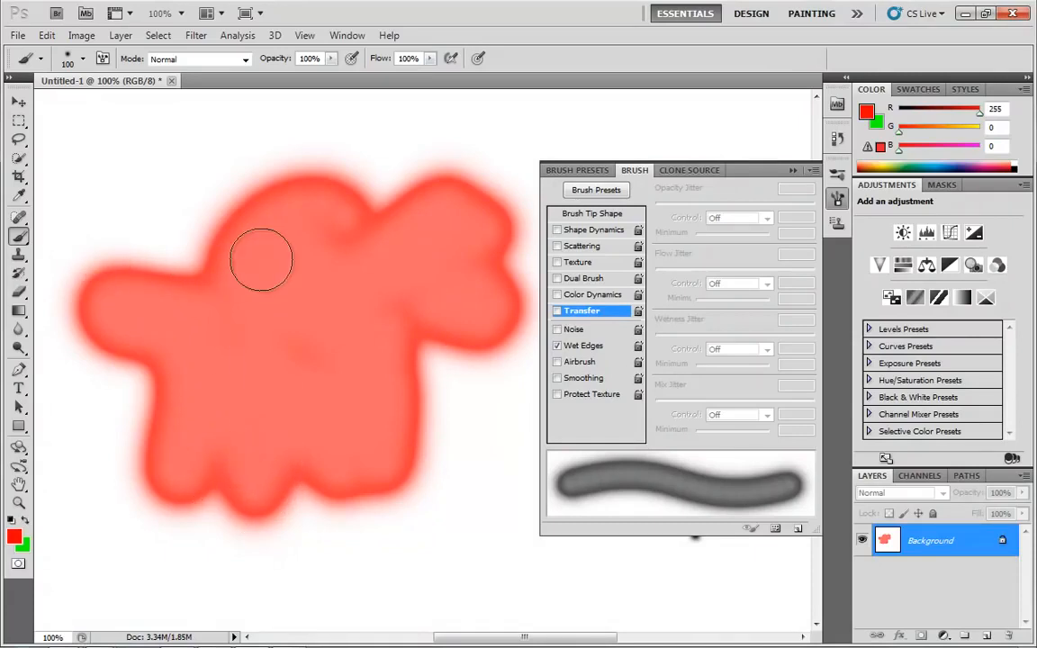
pyautogui.click(557, 345)
pyautogui.hotkey('ctrl', 'z')
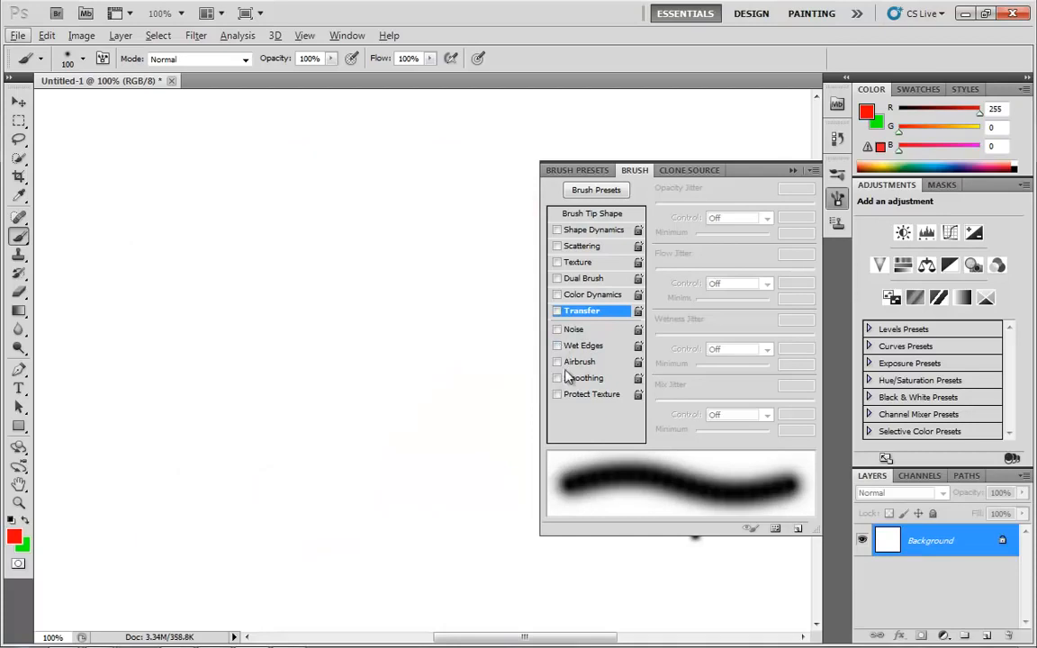
# - Turn on Airbrush, open the brush's flow slider and turn Airbrush off
pyautogui.click(575, 363)
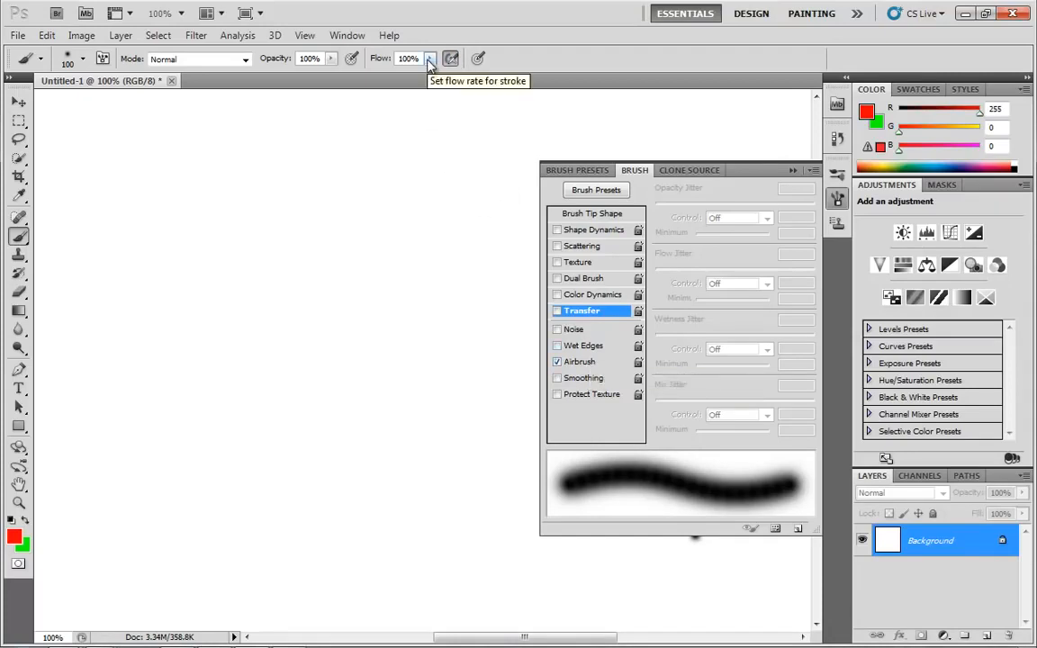
pyautogui.moveTo(429, 61)
pyautogui.mouseDown()
pyautogui.moveTo(362, 80)
pyautogui.moveTo(419, 80)
pyautogui.mouseUp()
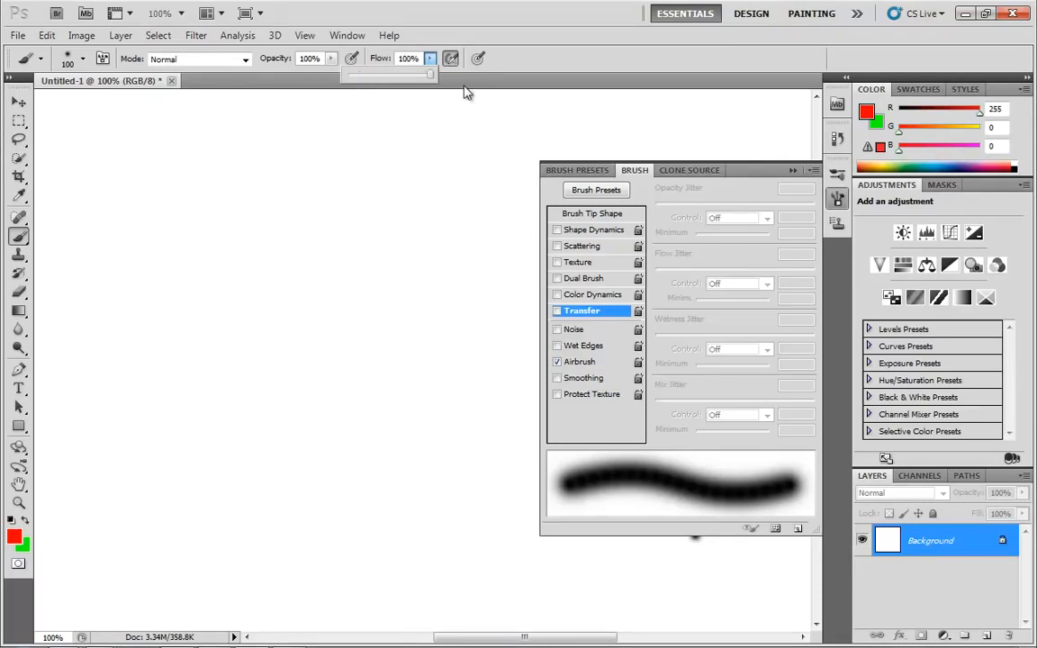
pyautogui.click(559, 362)
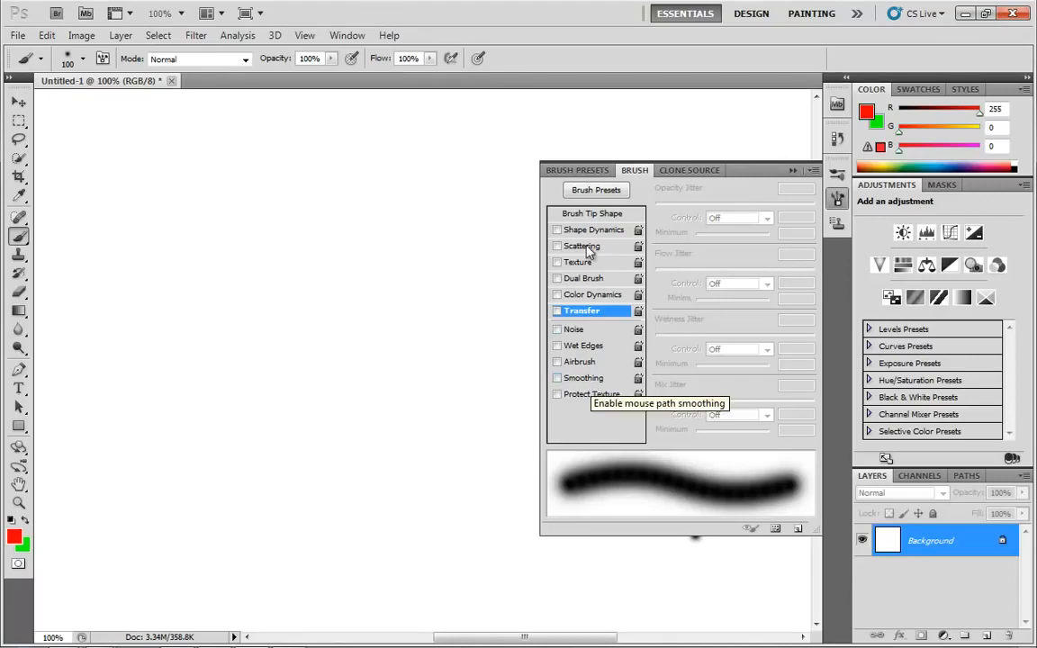
# - Choose the hard round 30 px tip under Brush Tip Shape and reduce its size to 7 px
pyautogui.click(580, 215)
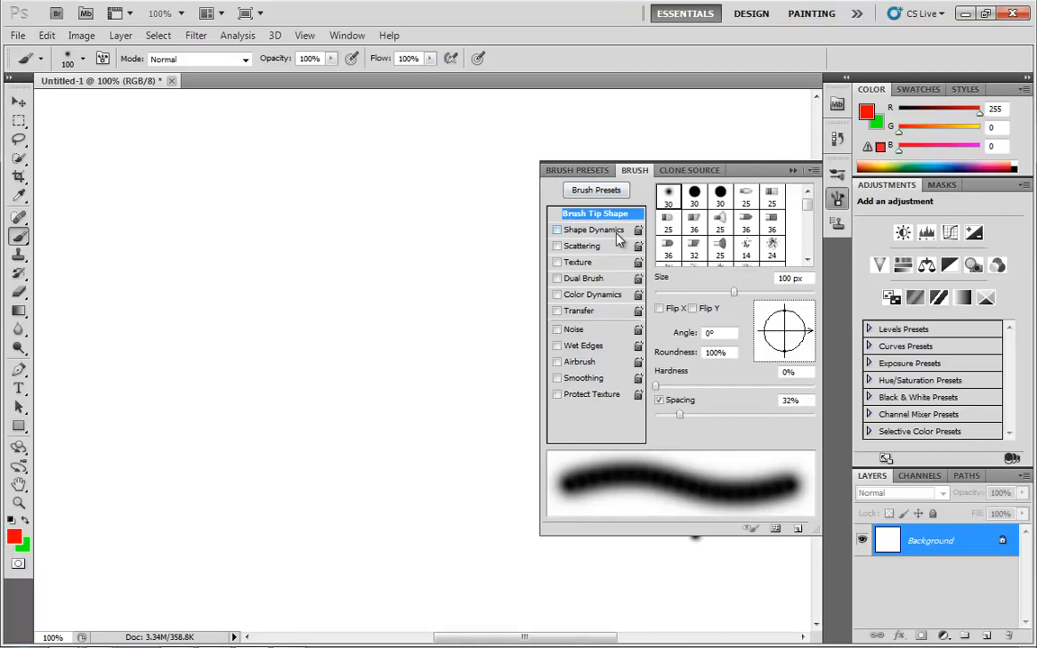
pyautogui.click(694, 194)
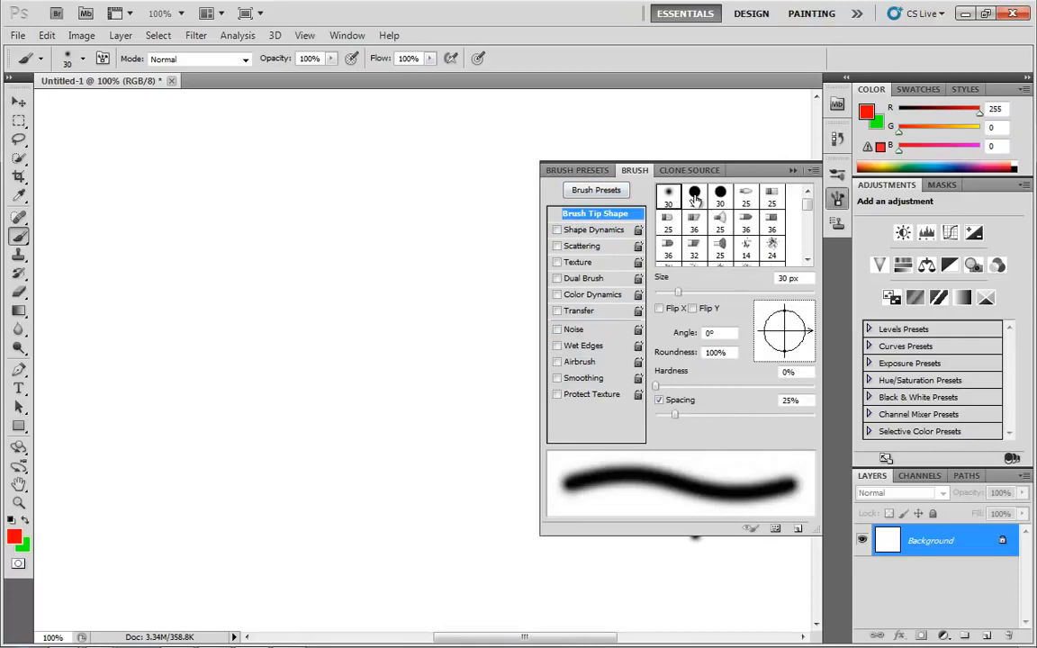
pyautogui.click(694, 197)
pyautogui.press('[')
pyautogui.press('[')
pyautogui.press('[')
pyautogui.press('[')
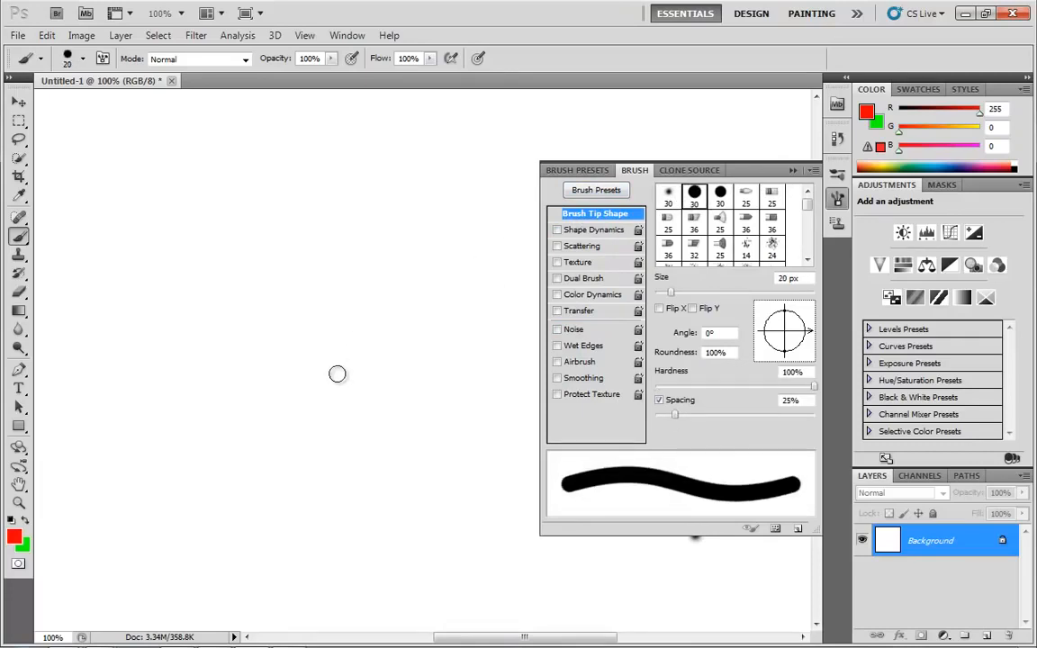
pyautogui.press('[')
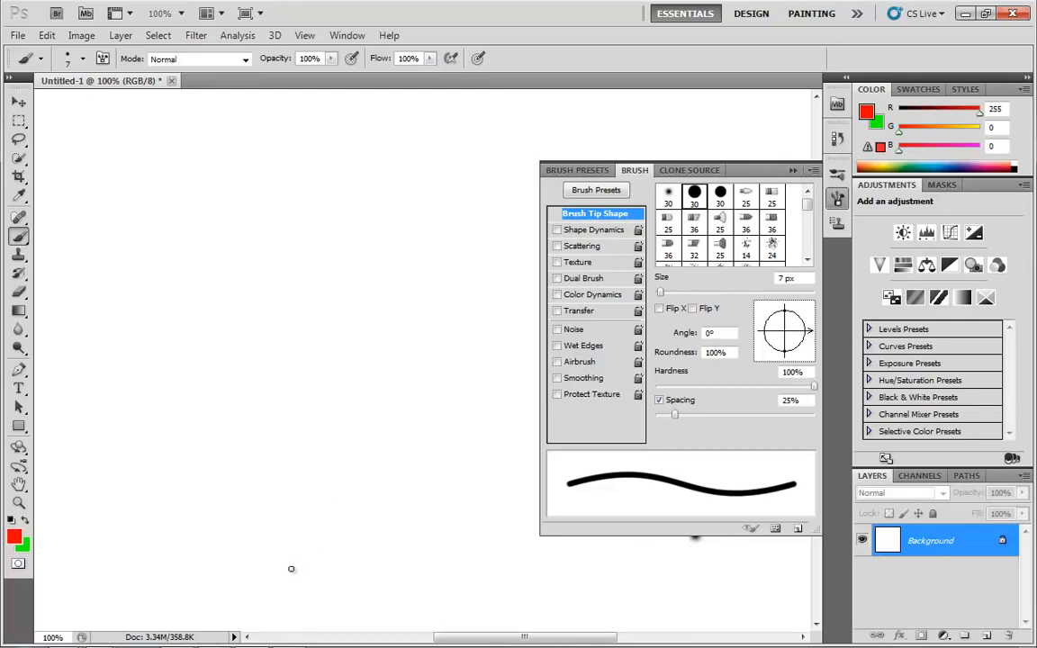
# - Paint a fast curved red stroke, undo it and paint another wide C-shaped curve on the canvas
pyautogui.moveTo(291, 568); pyautogui.dragTo(700, 41)
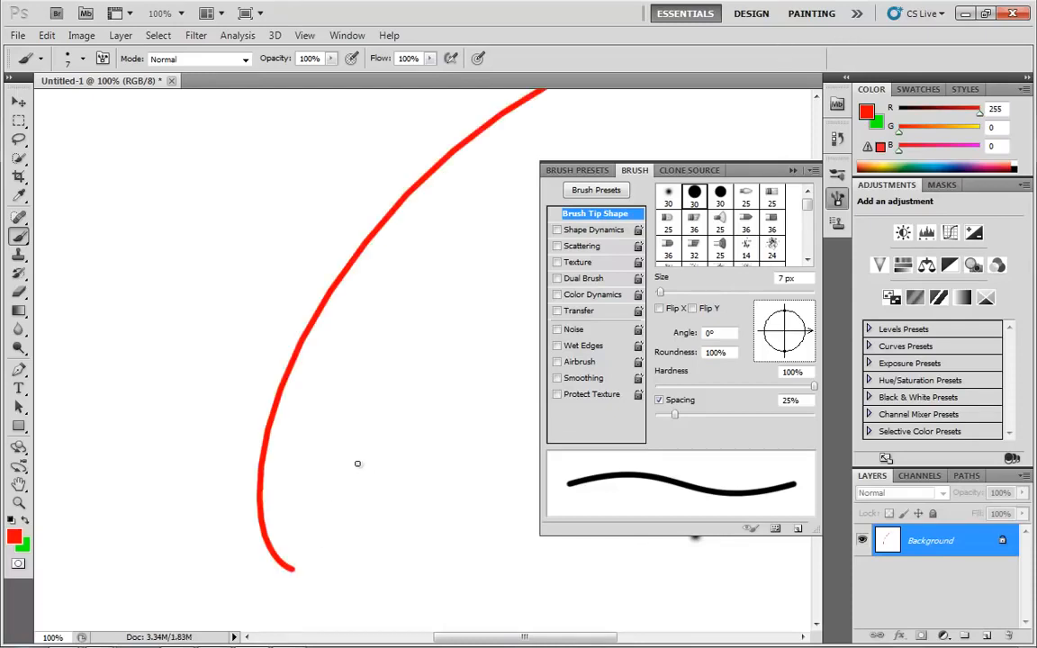
pyautogui.hotkey('ctrl', 'z')
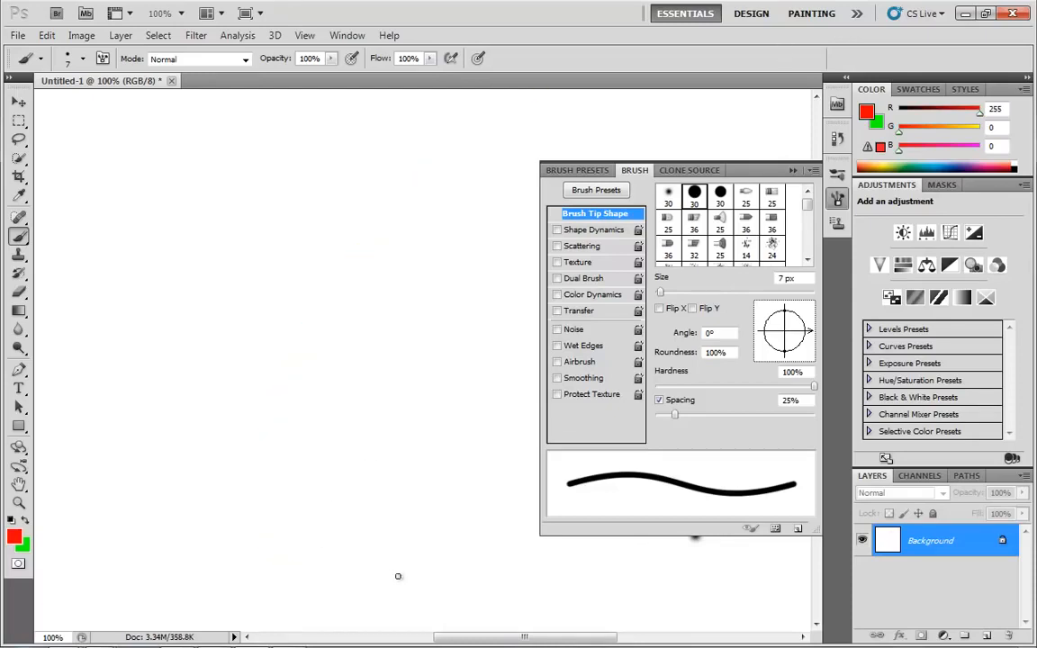
pyautogui.moveTo(396, 582); pyautogui.dragTo(567, 194)
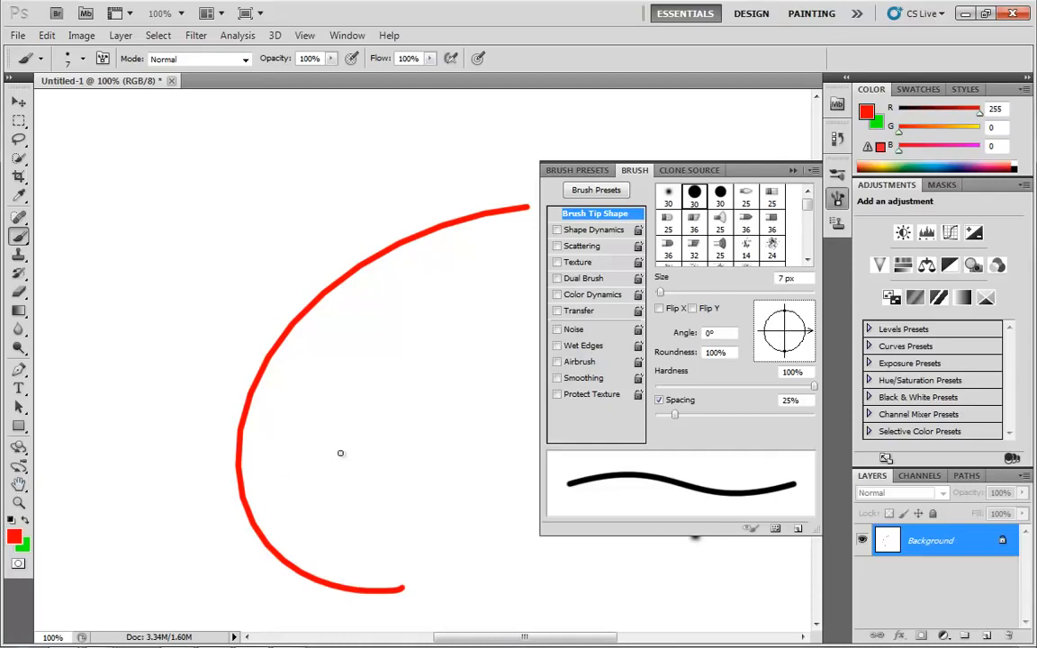
# - Reset the colors to black and white and draw four small 3 px arrows pointing at corners along the red curve's left side
pyautogui.press('d')
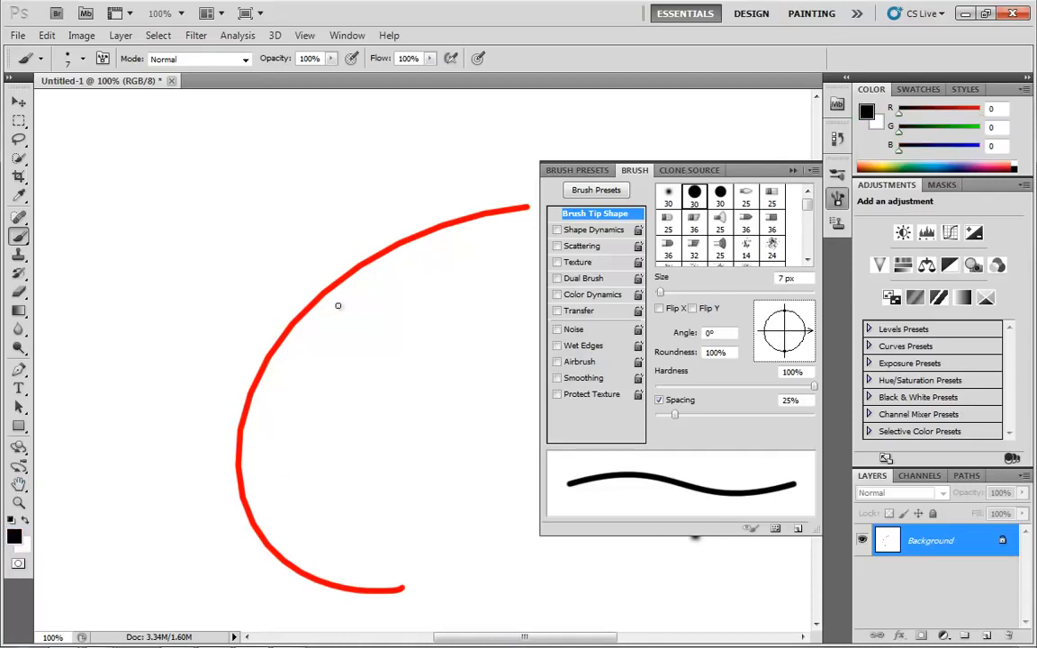
pyautogui.press('[')
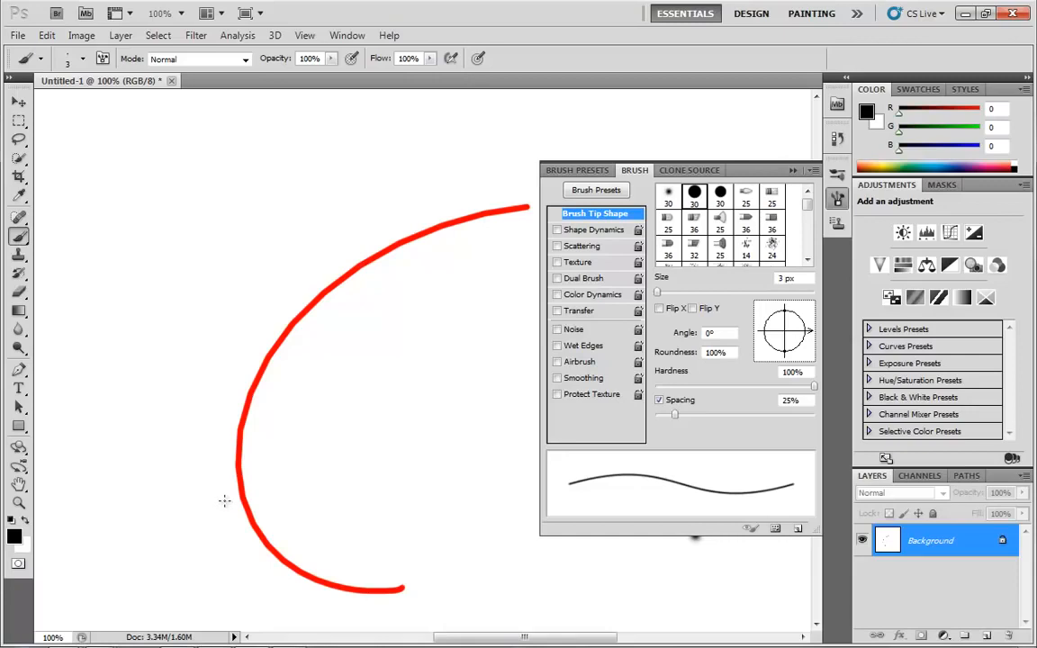
pyautogui.moveTo(214, 512); pyautogui.dragTo(226, 491)
pyautogui.hotkey('ctrl', 'z')
pyautogui.moveTo(209, 466)
pyautogui.mouseDown()
pyautogui.moveTo(232, 466)
pyautogui.moveTo(225, 472)
pyautogui.mouseUp()
pyautogui.moveTo(214, 429)
pyautogui.mouseDown()
pyautogui.moveTo(230, 429)
pyautogui.moveTo(243, 379)
pyautogui.mouseUp()
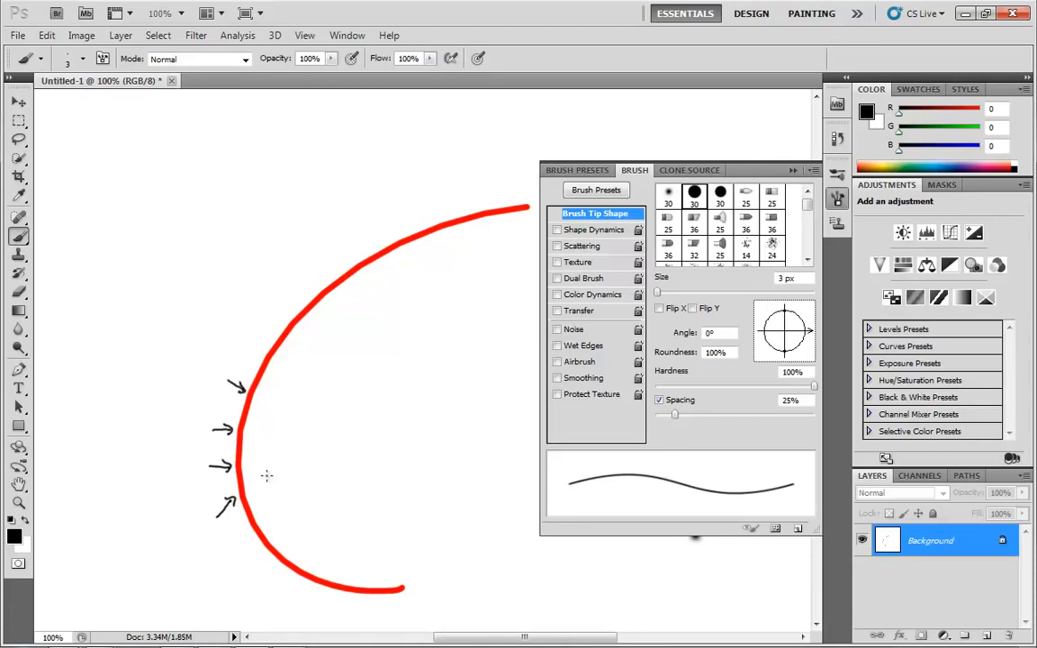
# - Set the brush size to 7 px and the foreground color to bright red (fc0000)
pyautogui.press('z')
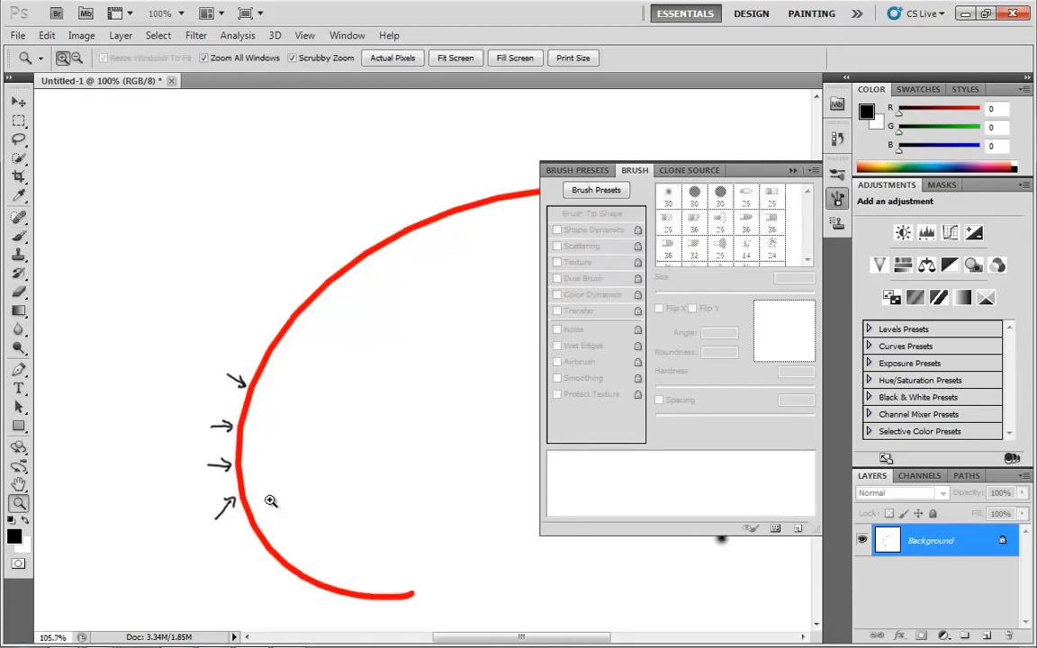
pyautogui.moveTo(271, 497); pyautogui.dragTo(324, 544)
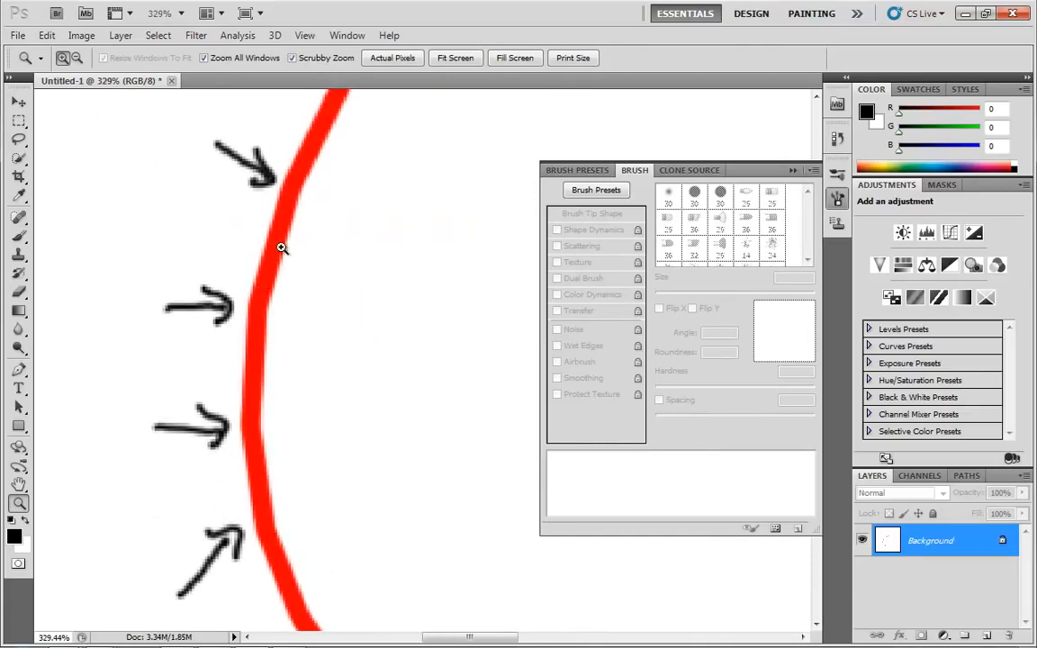
pyautogui.moveTo(393, 416); pyautogui.dragTo(357, 381)
pyautogui.moveTo(442, 408); pyautogui.dragTo(370, 417)
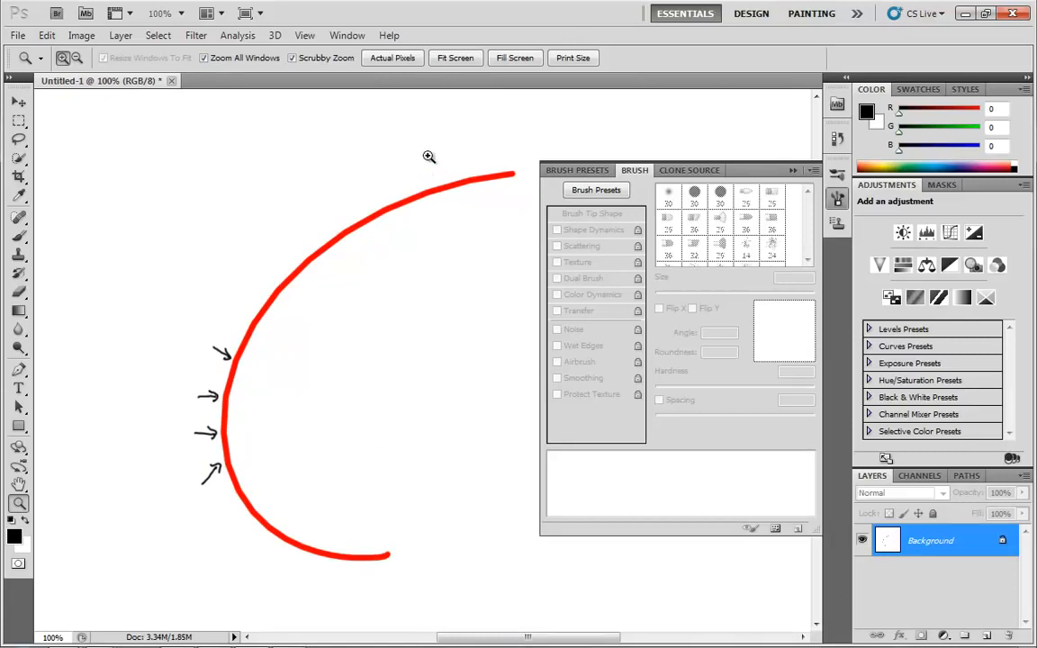
pyautogui.press('b')
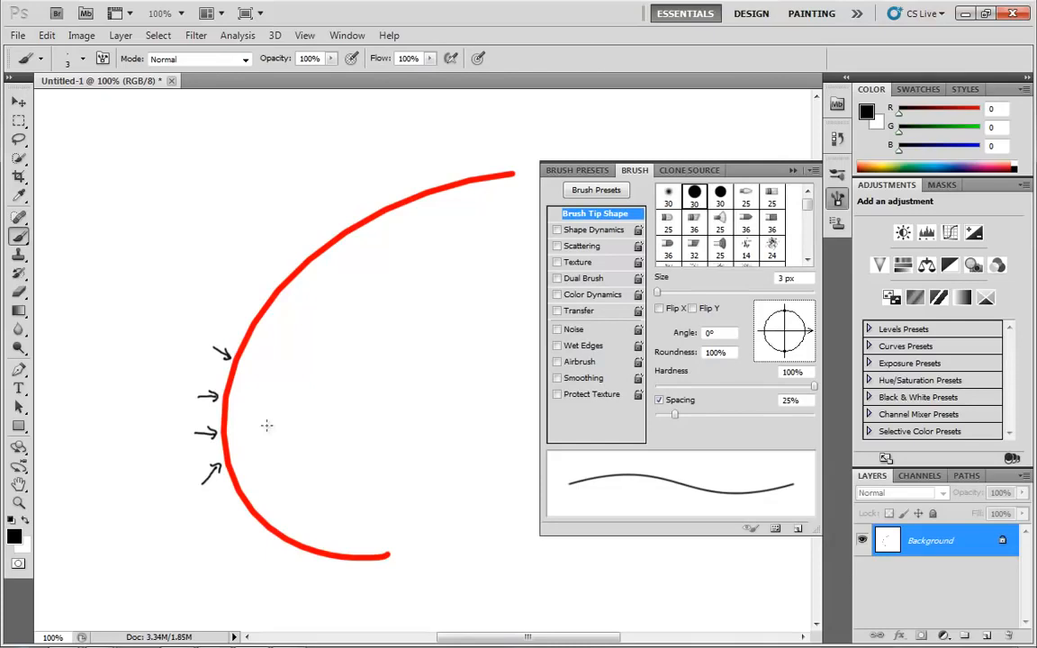
pyautogui.press(']')
pyautogui.press(']')
pyautogui.press(']')
pyautogui.press(']')
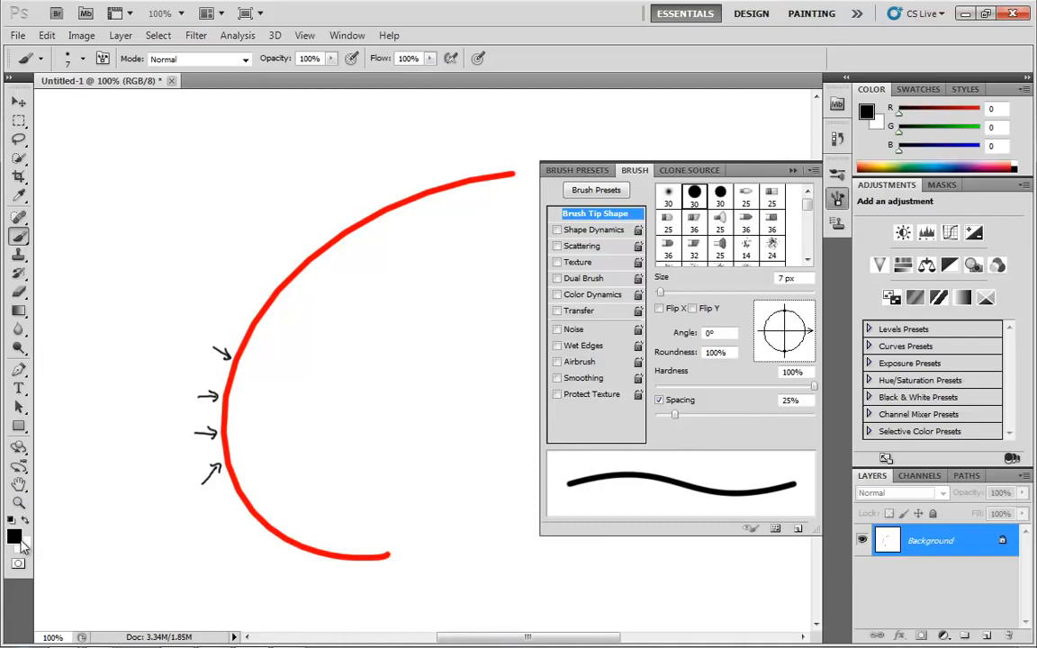
pyautogui.click(18, 531)
pyautogui.click(519, 130)
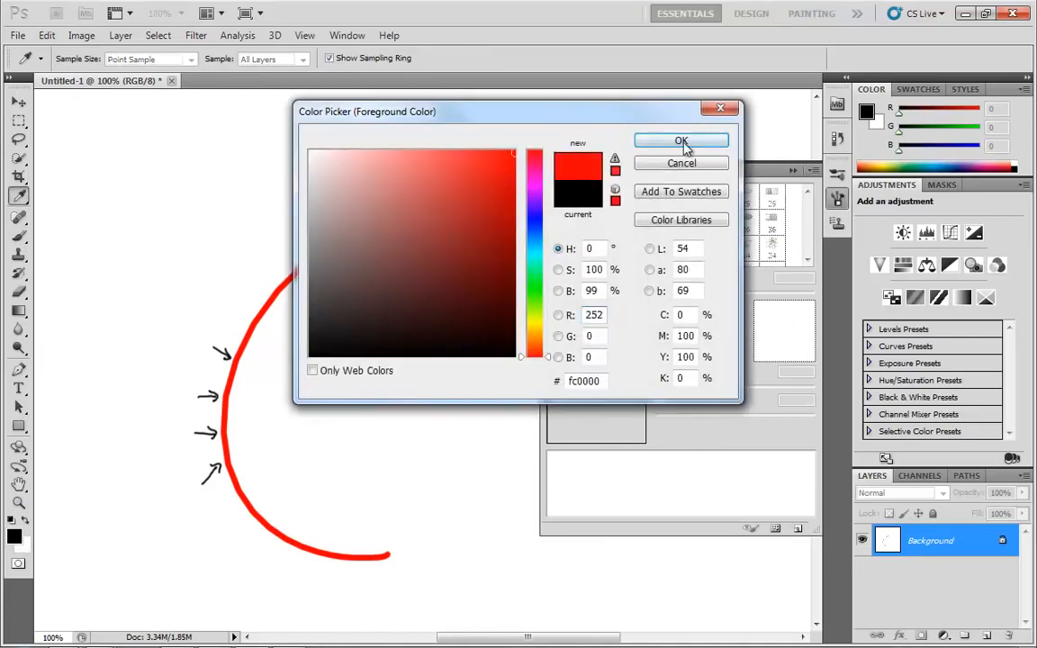
pyautogui.click(686, 144)
# - Turn on Smoothing for the brush and paint four fast red curves on either side of the existing angular one
pyautogui.click(557, 378)
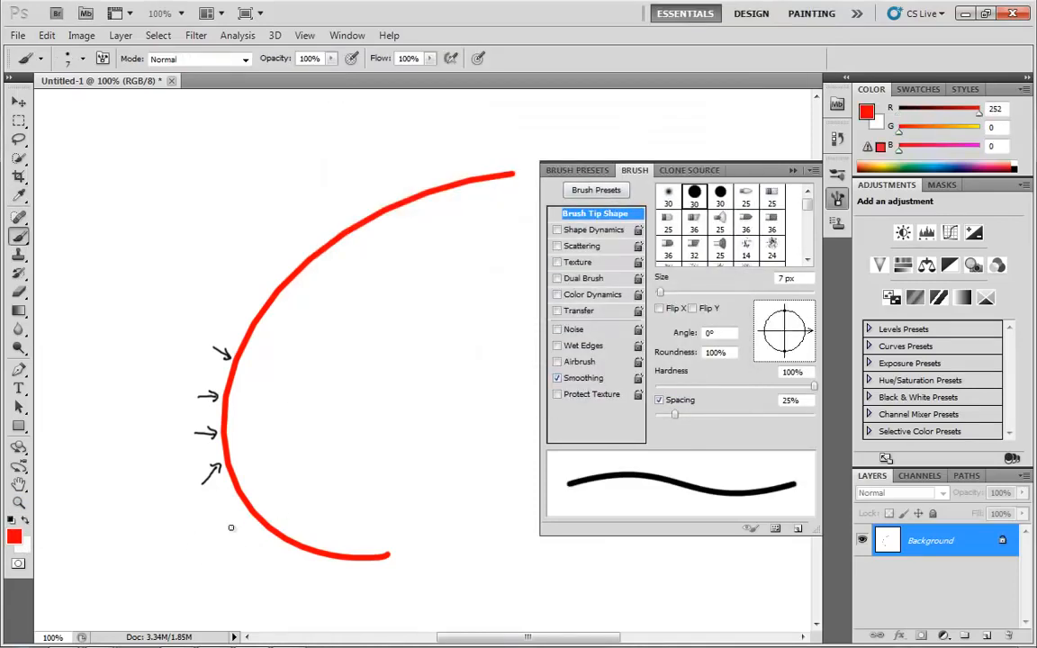
pyautogui.moveTo(212, 561); pyautogui.dragTo(329, 130)
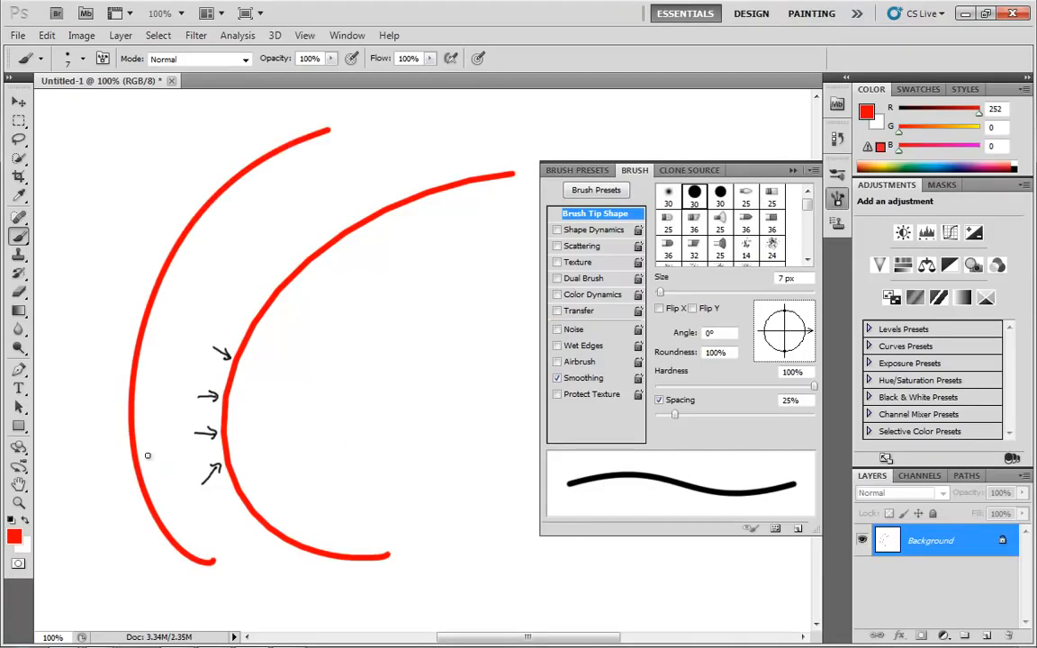
pyautogui.moveTo(409, 502)
pyautogui.mouseDown()
pyautogui.moveTo(342, 485)
pyautogui.moveTo(538, 290)
pyautogui.mouseUp()
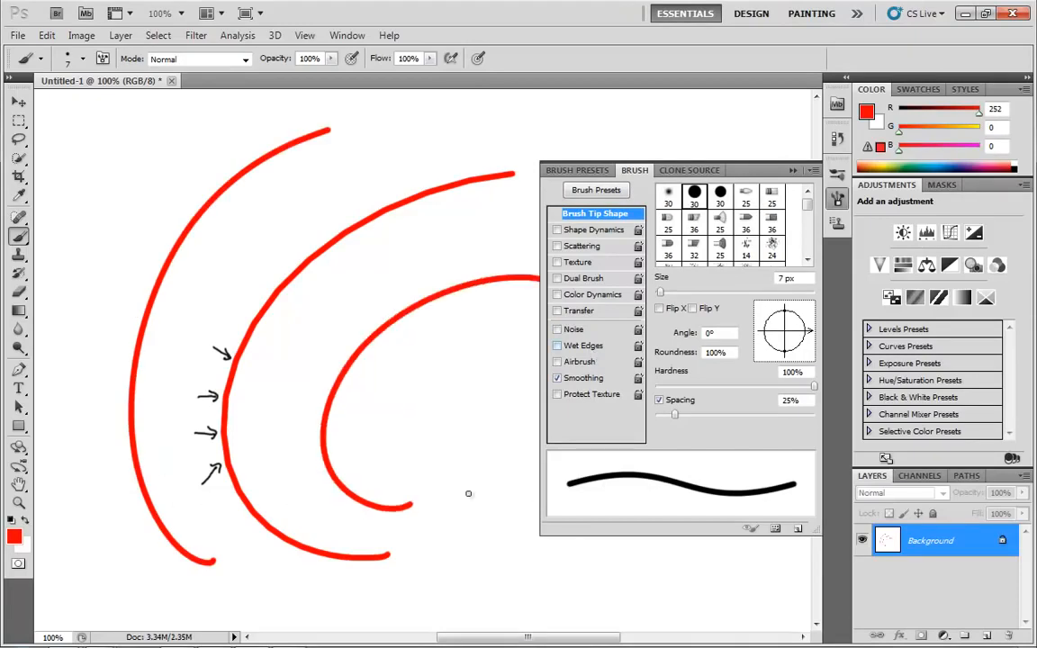
pyautogui.moveTo(459, 360); pyautogui.dragTo(558, 423)
pyautogui.moveTo(425, 229); pyautogui.dragTo(347, 500)
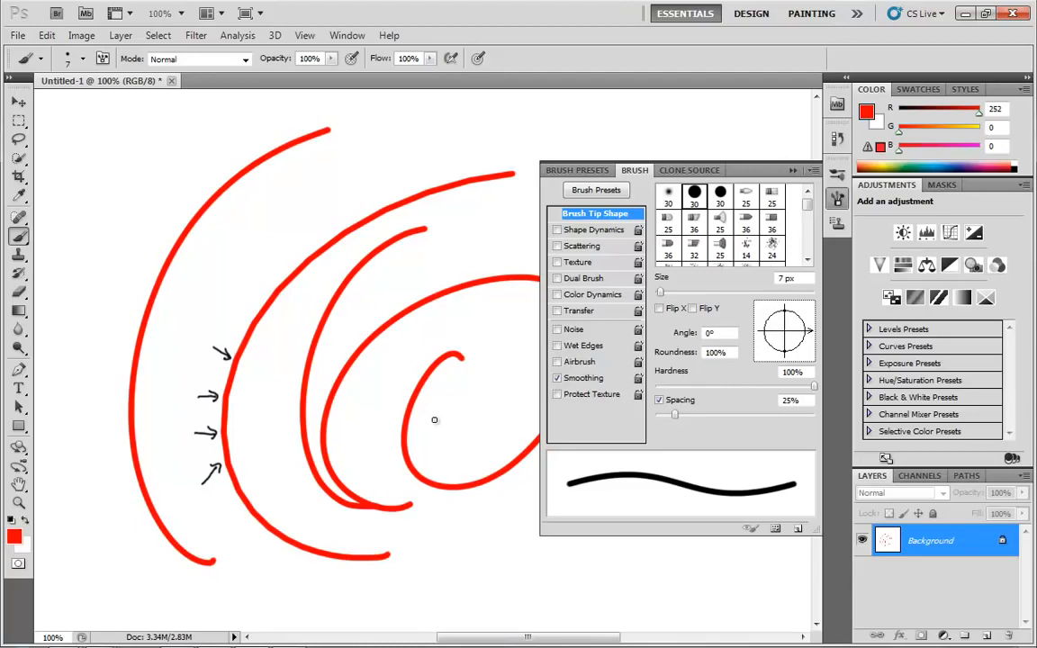
# - Turn off Smoothing and look through the whole list of brush presets, including the brush picker
pyautogui.click(557, 379)
pyautogui.click(557, 394)
pyautogui.click(585, 170)
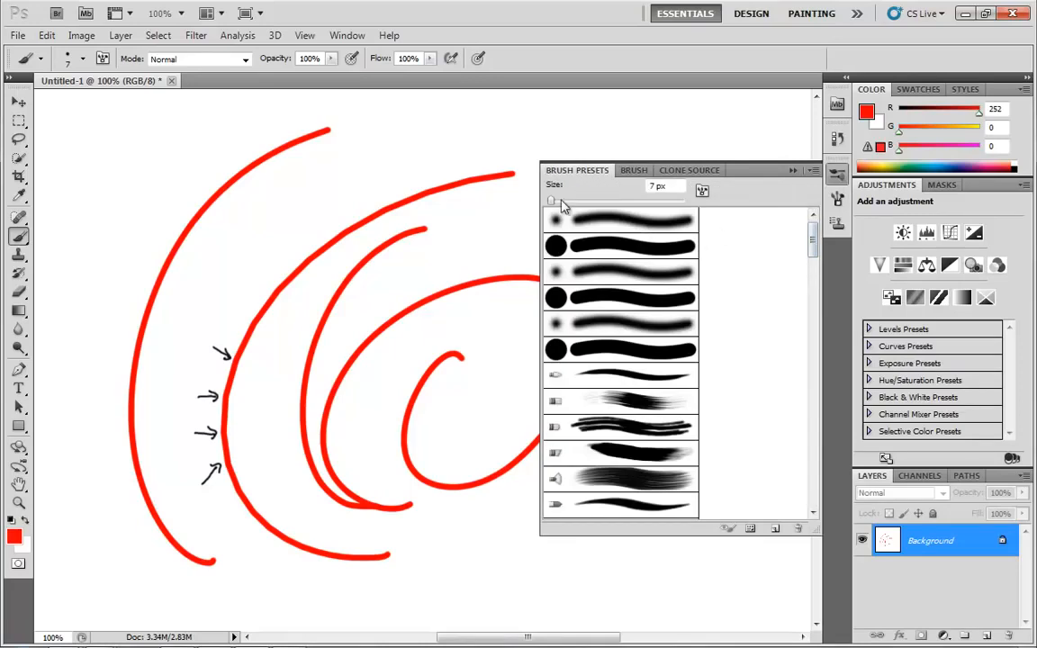
pyautogui.click(82, 59)
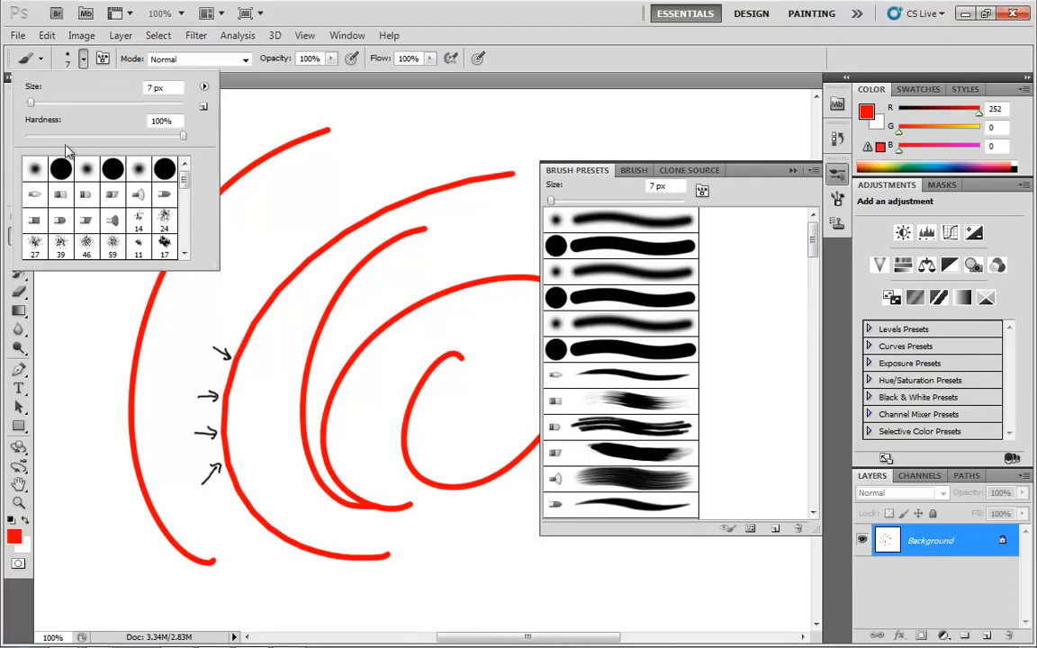
pyautogui.click(813, 256)
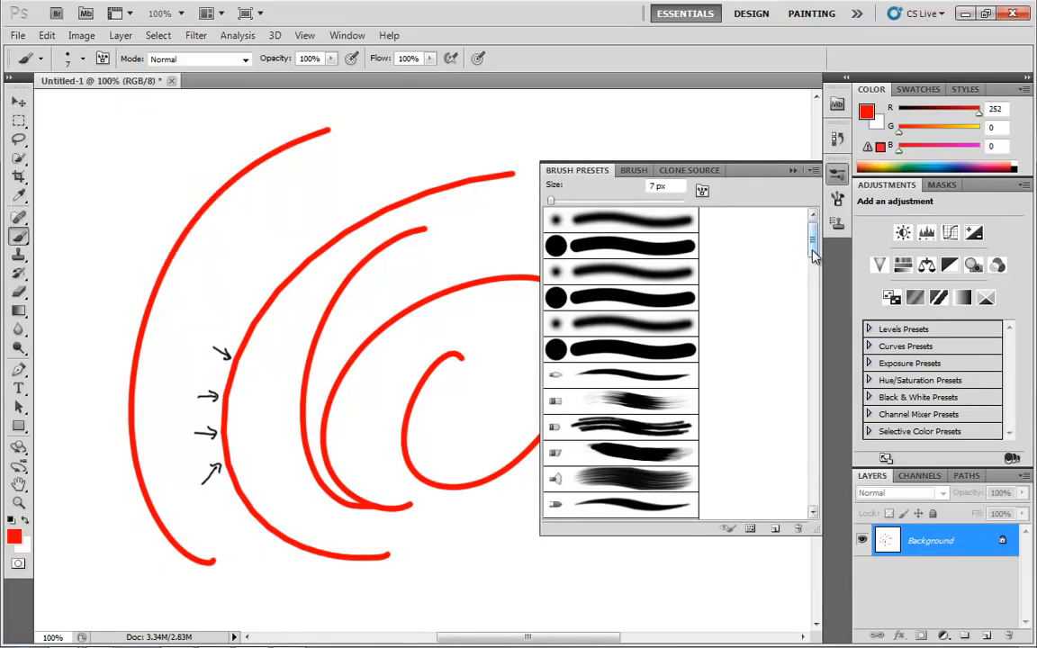
pyautogui.moveTo(814, 252); pyautogui.dragTo(808, 495)
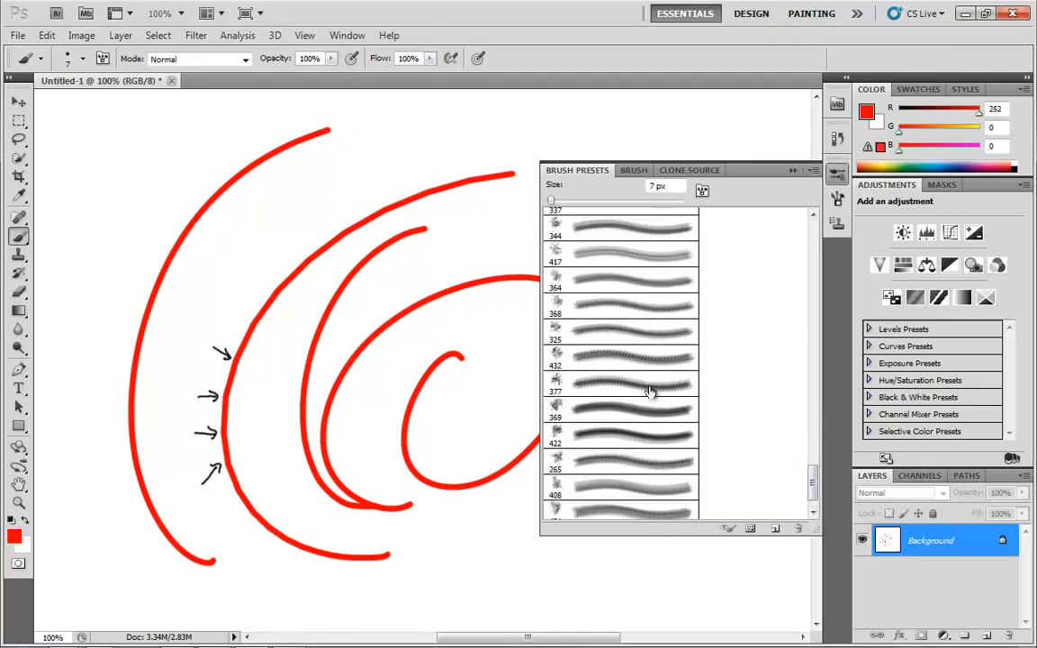
pyautogui.moveTo(814, 484); pyautogui.dragTo(782, 224)
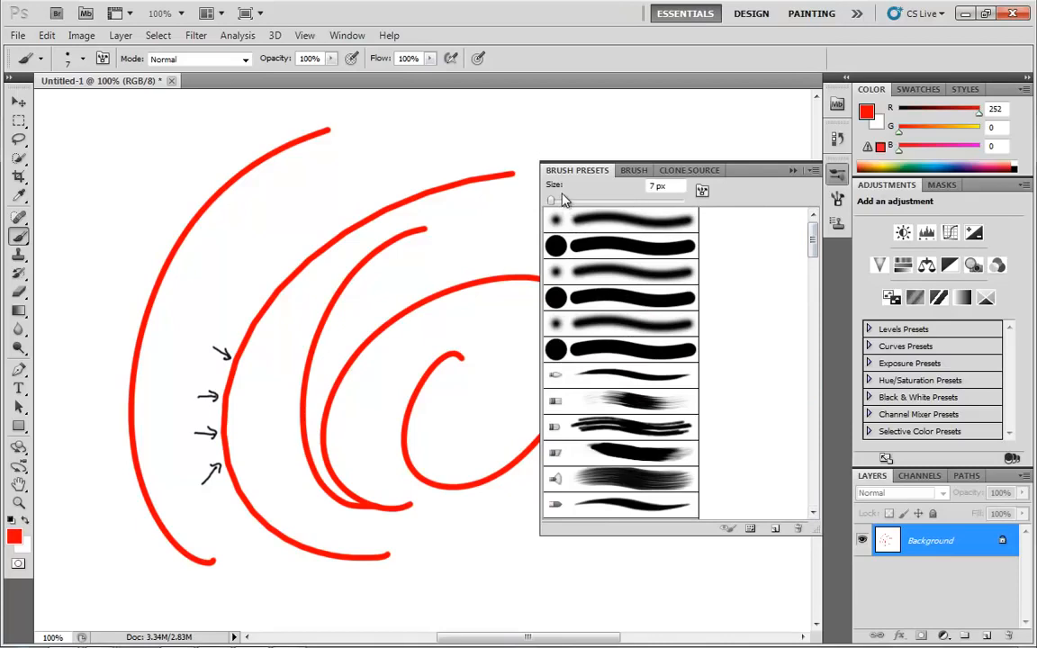
# - Set the brush size to 26 px in Brush Presets, and open the new brush preset naming dialog and cancel it
pyautogui.moveTo(552, 199)
pyautogui.mouseDown()
pyautogui.moveTo(601, 202)
pyautogui.moveTo(564, 204)
pyautogui.mouseUp()
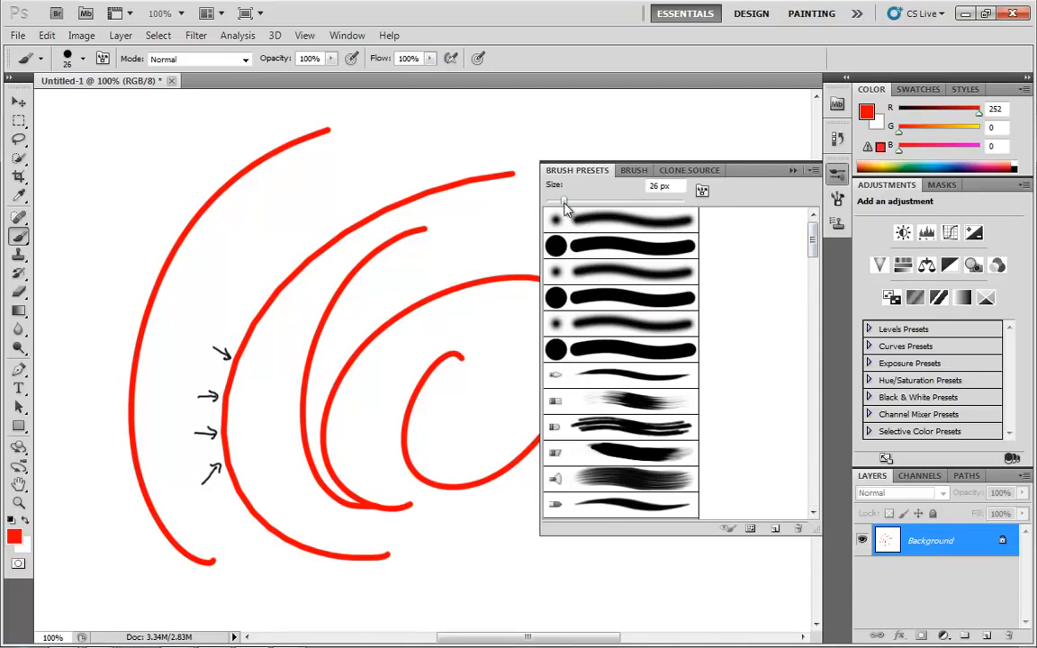
pyautogui.click(701, 192)
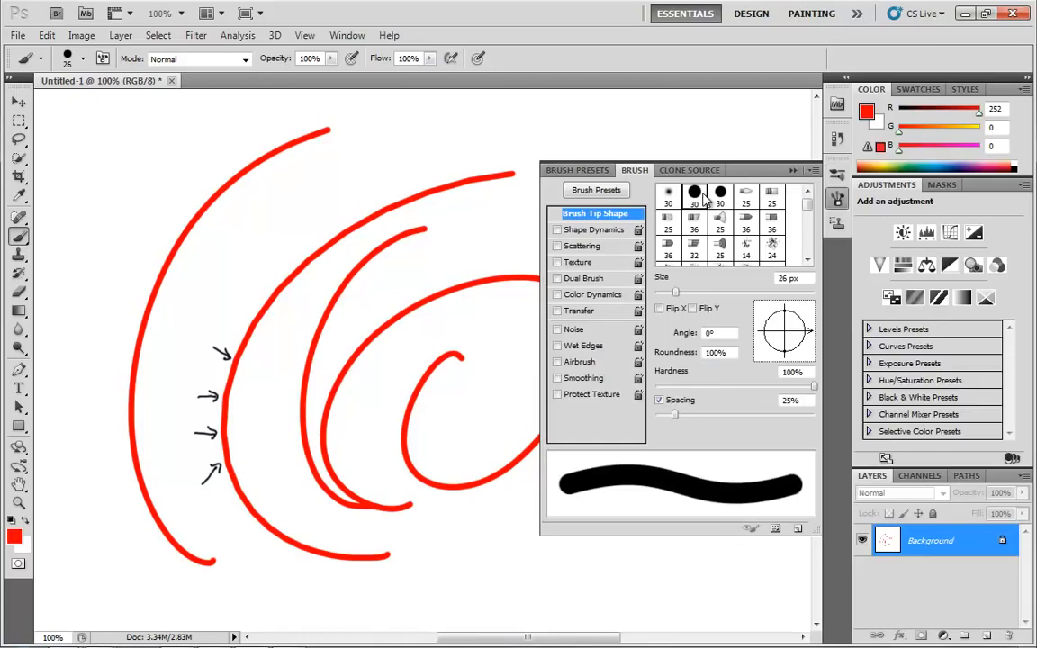
pyautogui.click(577, 170)
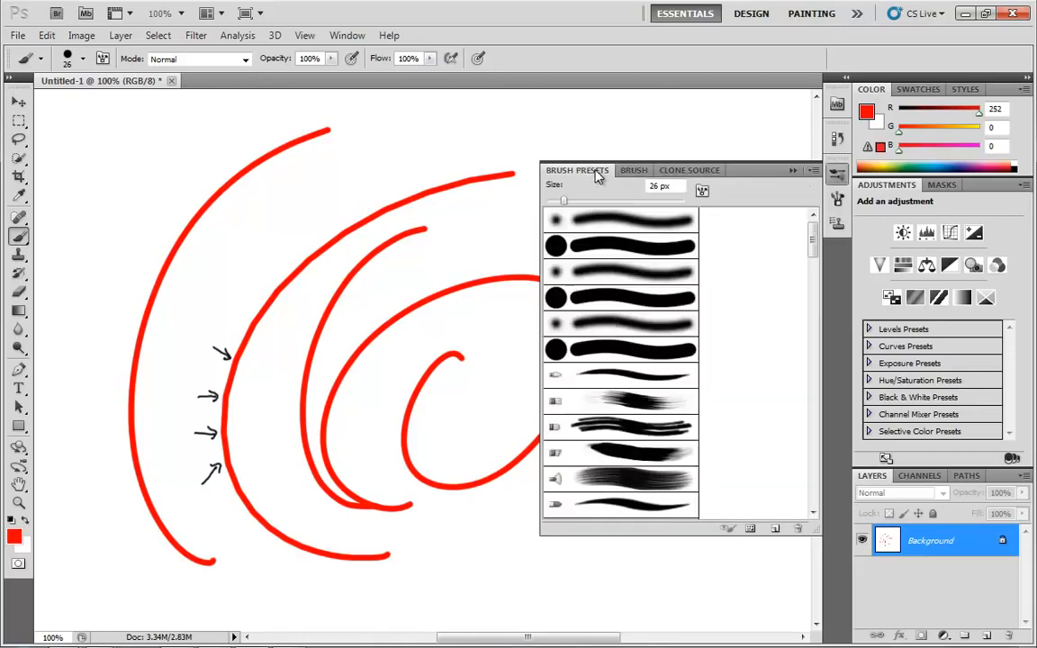
pyautogui.click(776, 533)
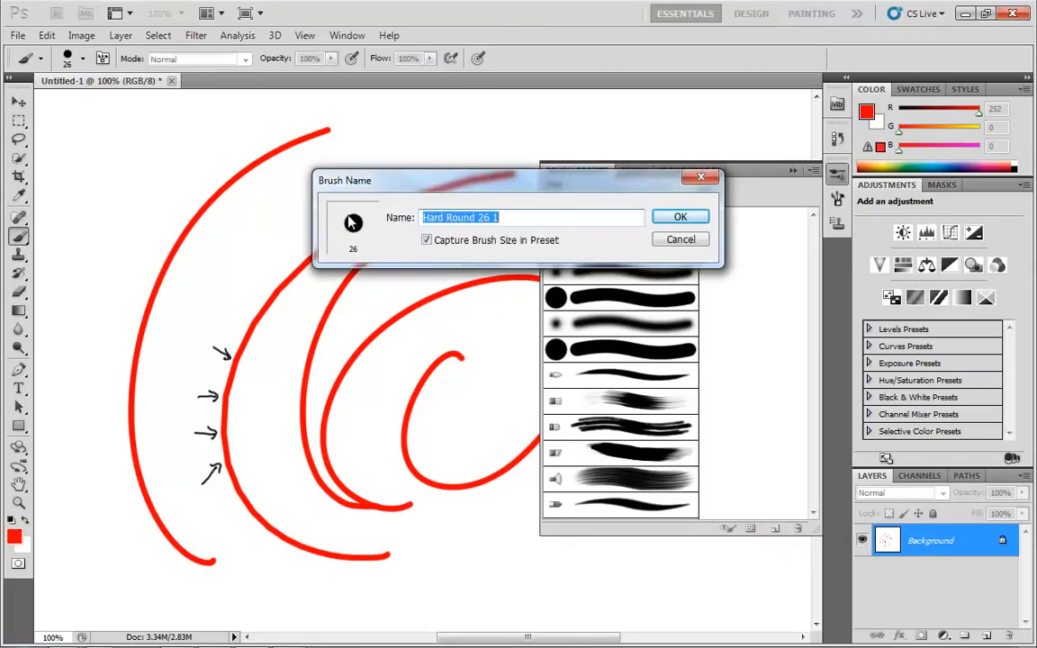
pyautogui.click(681, 240)
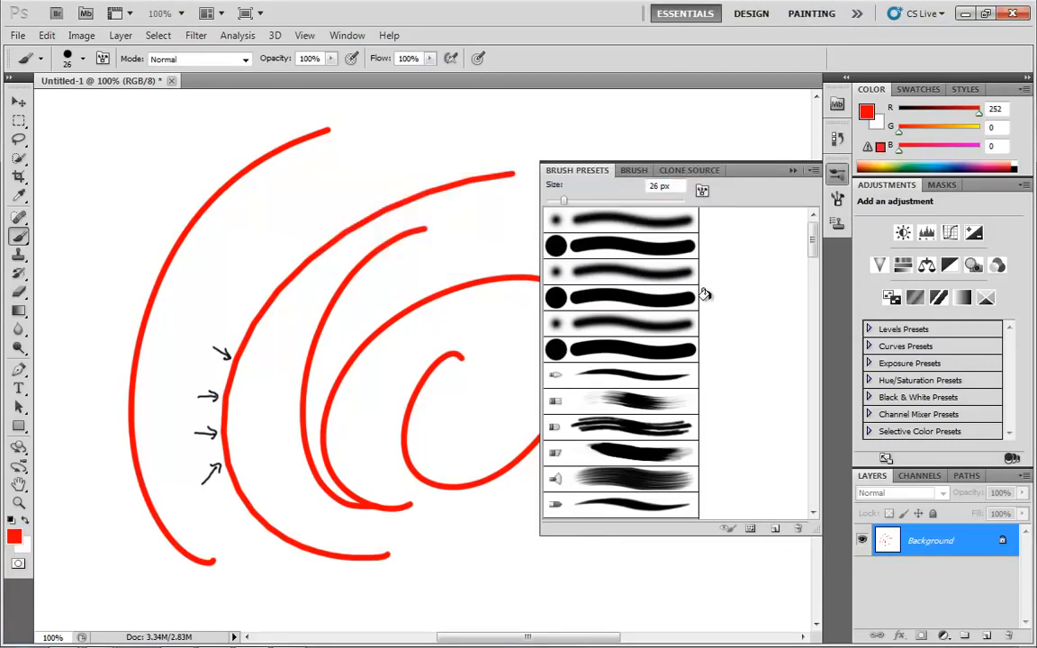
# - Open the Preset Manager and view the name of the 39 px spatter brush without renaming it
pyautogui.click(748, 533)
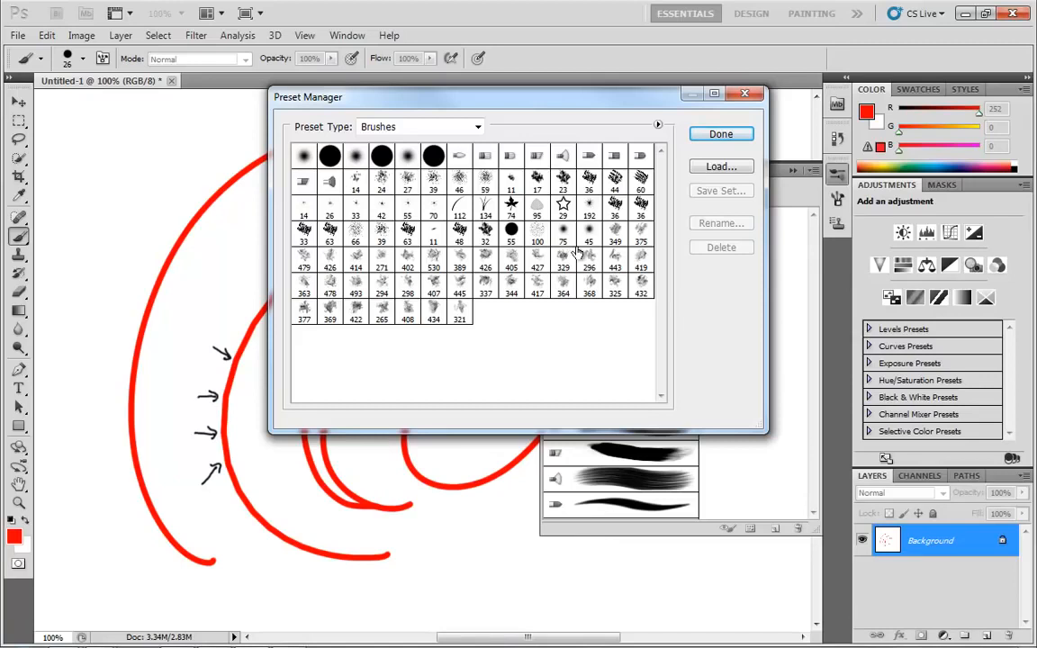
pyautogui.doubleClick(434, 181)
pyautogui.click(680, 239)
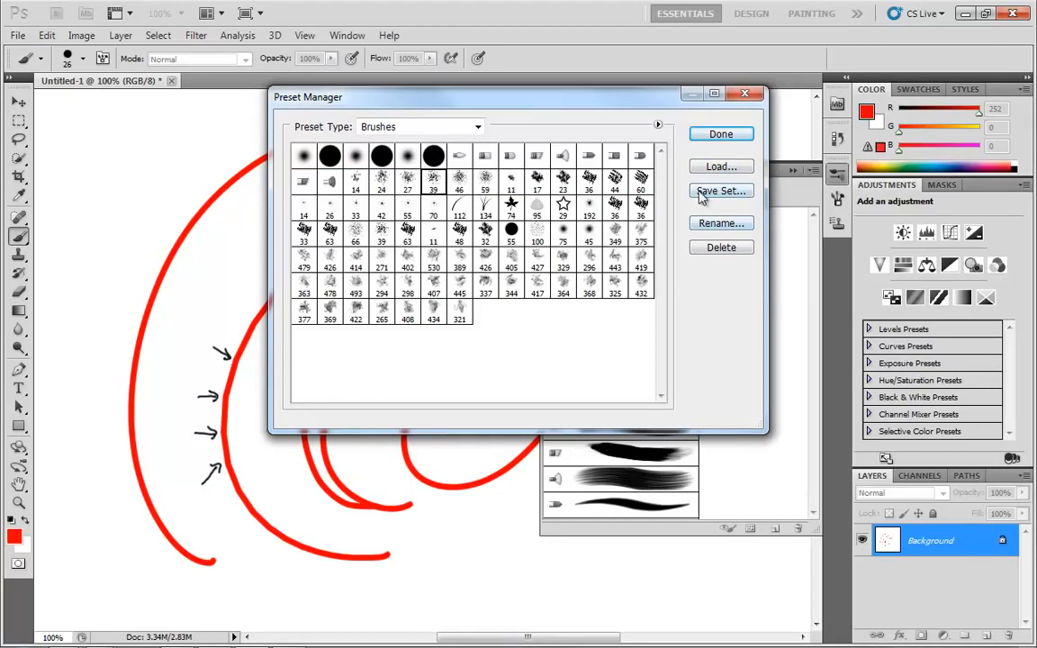
# - Look through the Swatches and Tools preset types in the Preset Manager and return to Brushes
pyautogui.click(477, 127)
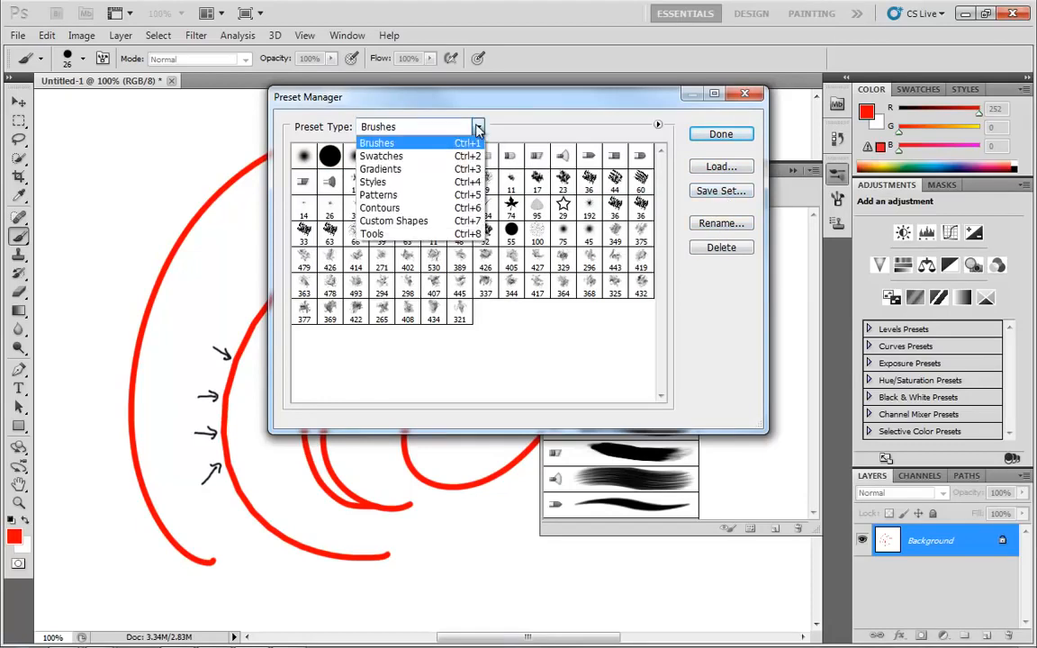
pyautogui.click(393, 156)
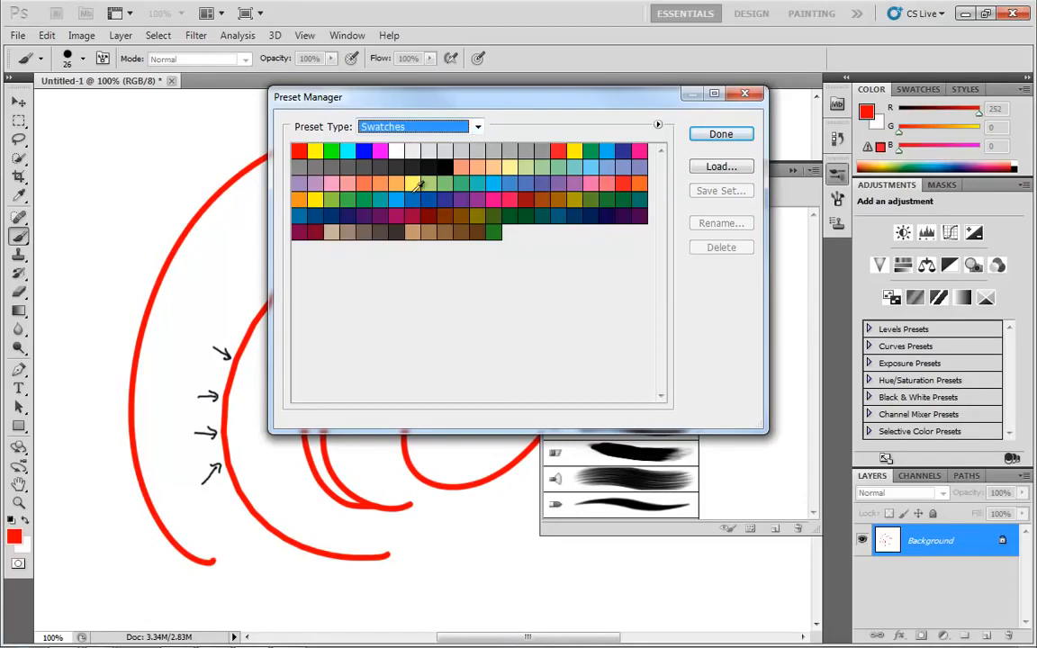
pyautogui.click(475, 129)
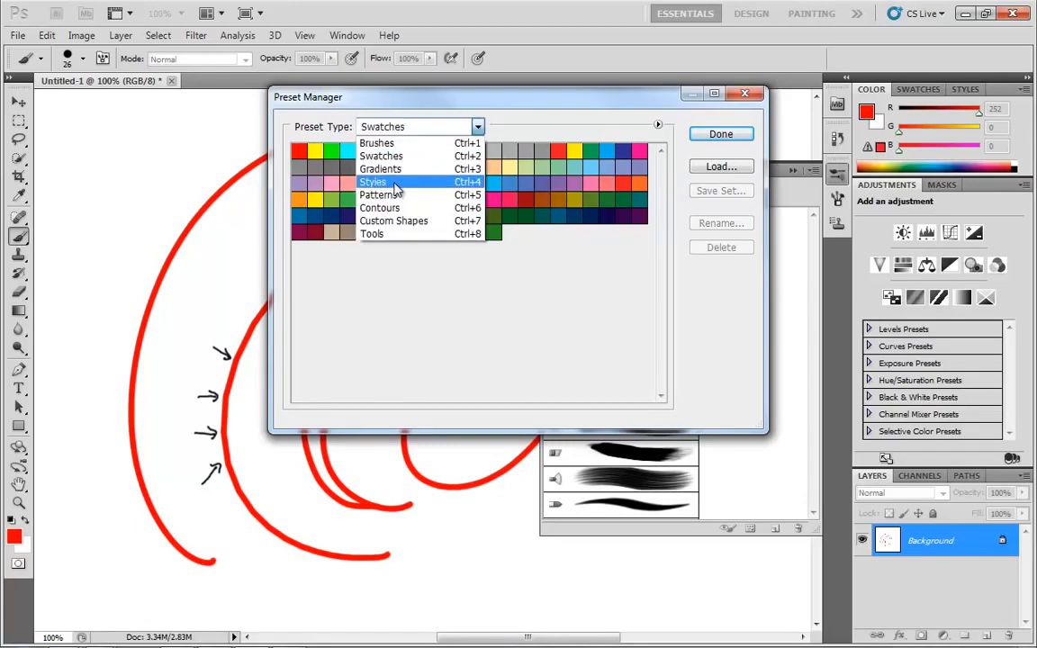
pyautogui.click(382, 234)
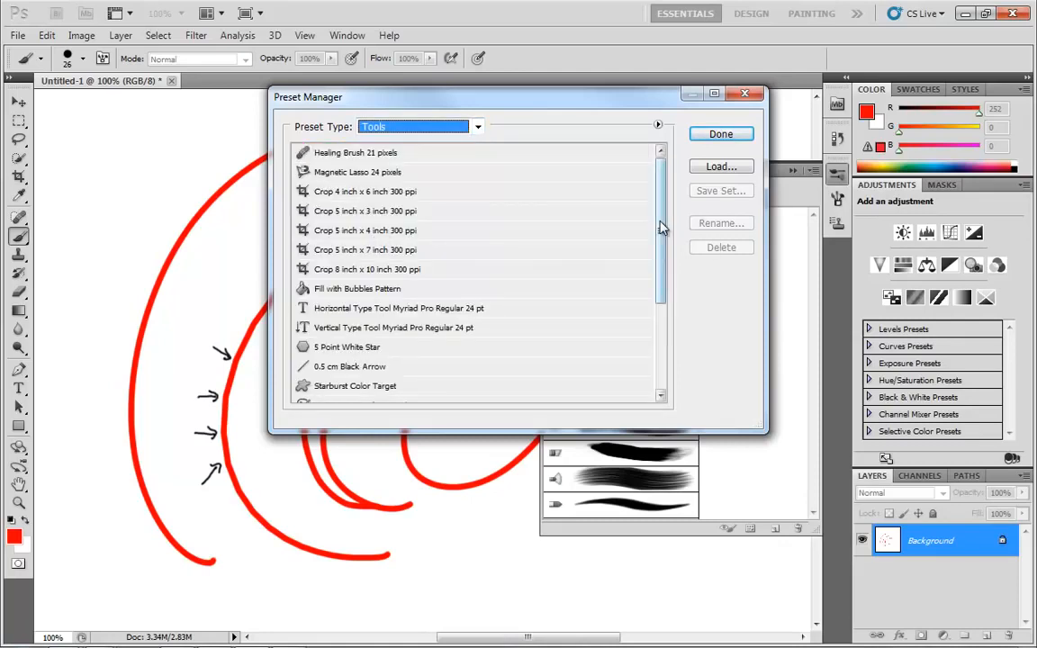
pyautogui.scroll(-3, 662, 288)
pyautogui.scroll(3, 652, 345)
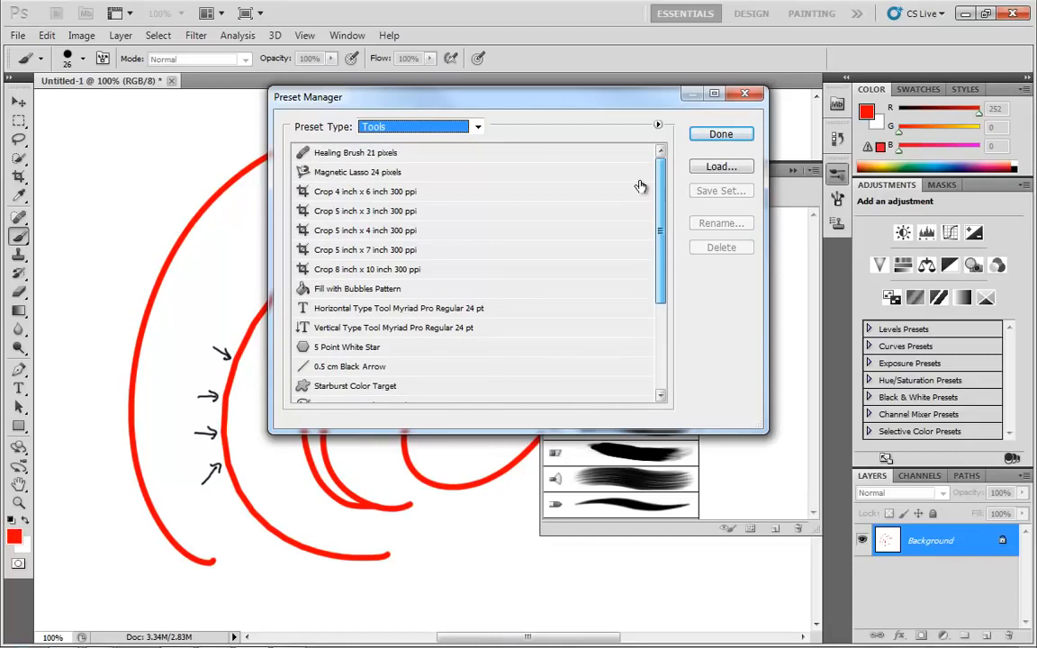
pyautogui.click(477, 130)
pyautogui.click(395, 136)
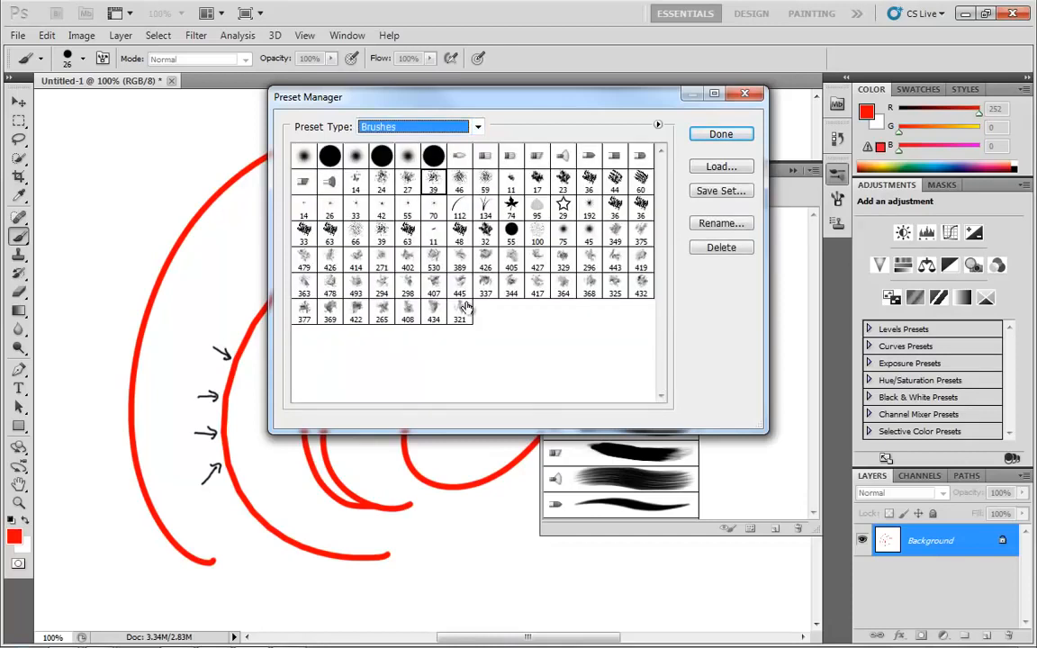
# - Delete the last dark green swatch in the Preset Manager, close it and collapse the Brush Presets panel
pyautogui.click(475, 131)
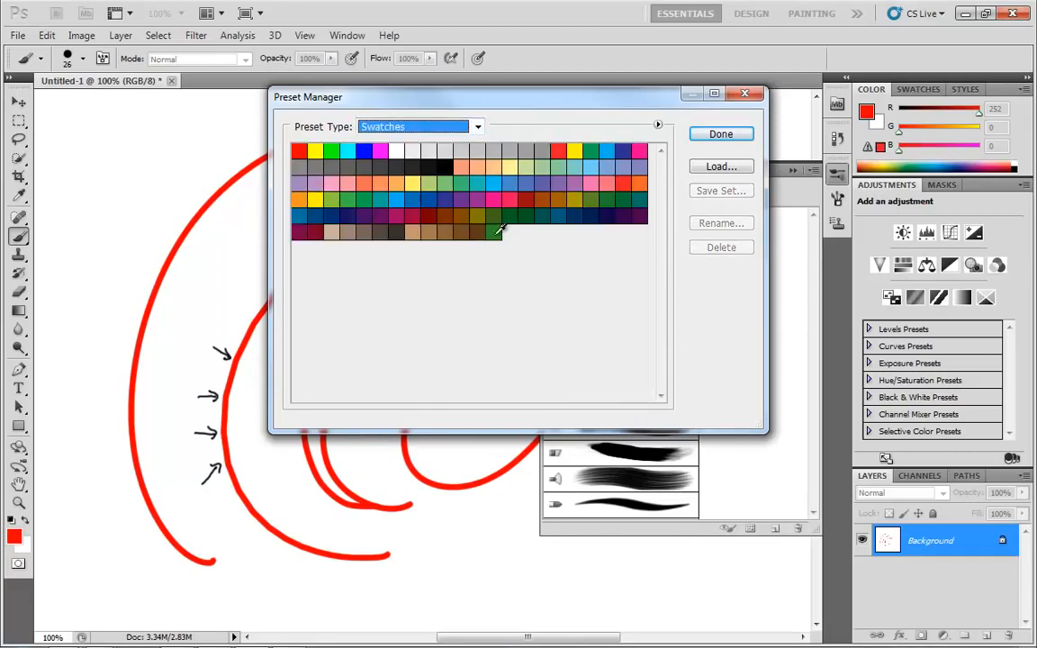
pyautogui.click(495, 234)
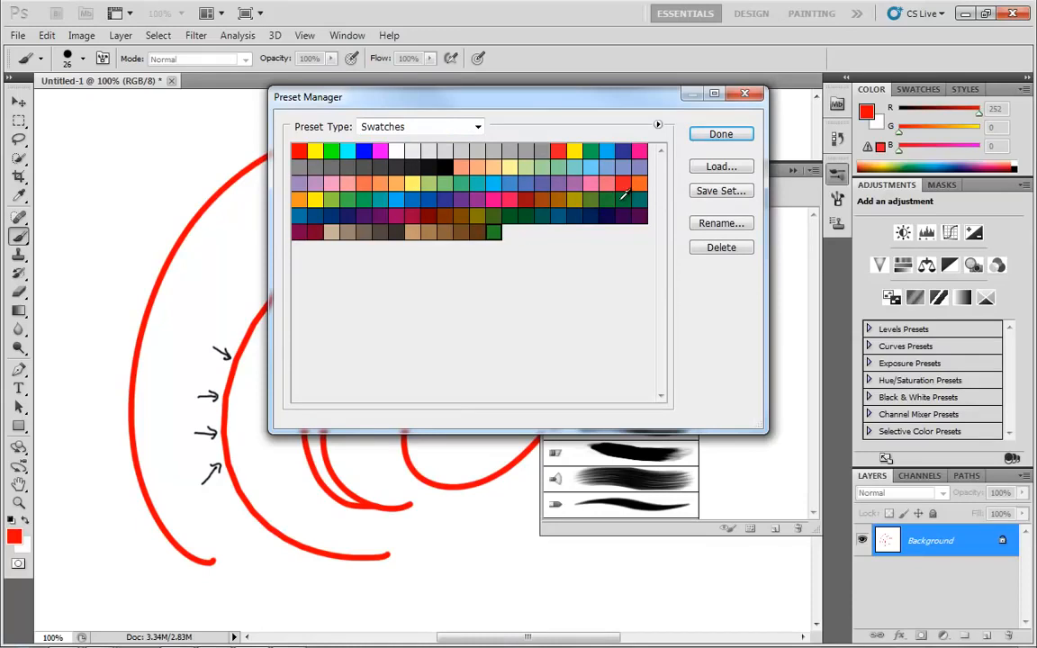
pyautogui.click(713, 248)
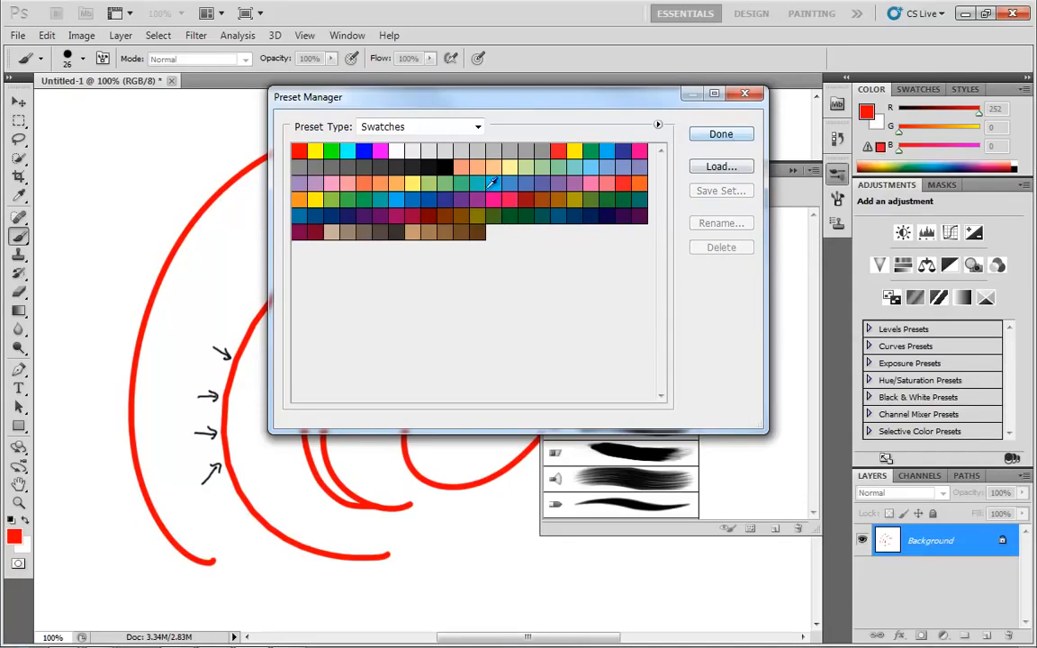
pyautogui.click(743, 93)
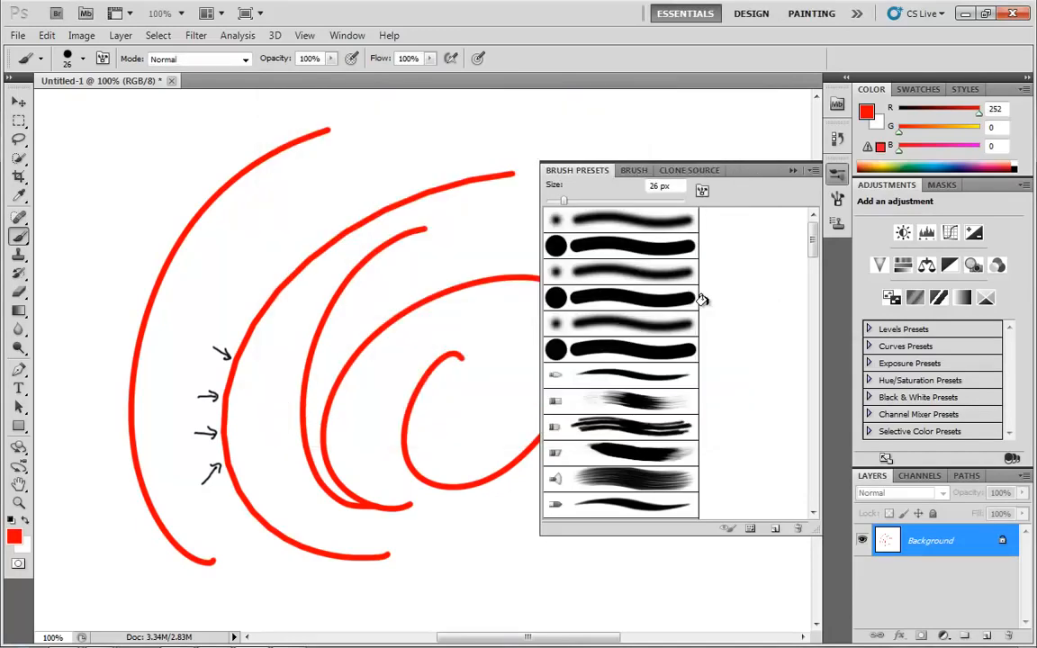
pyautogui.click(793, 170)
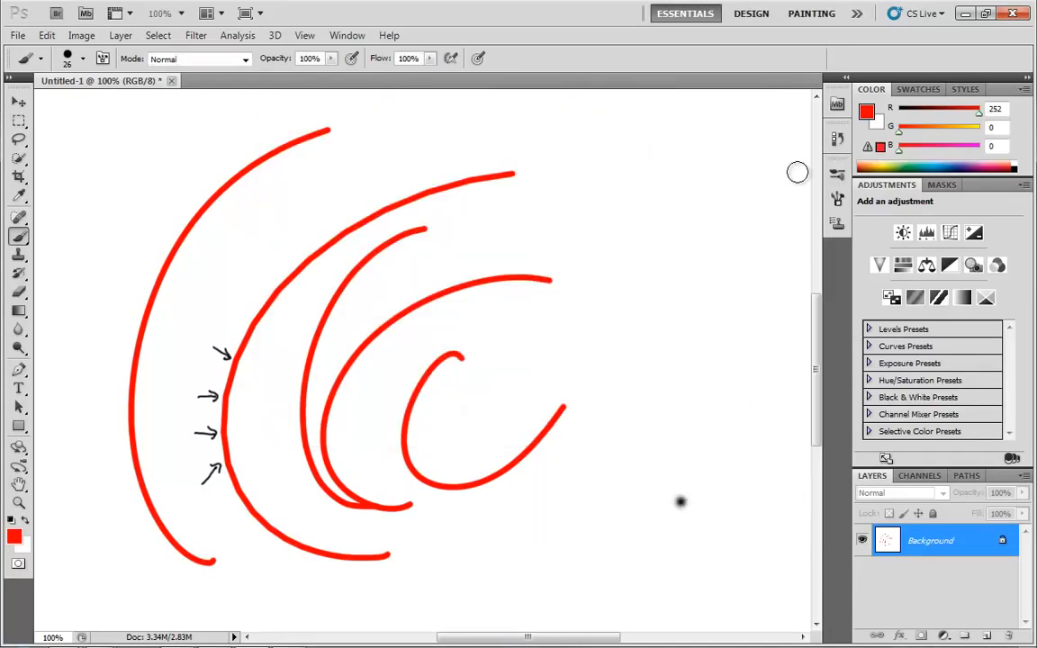